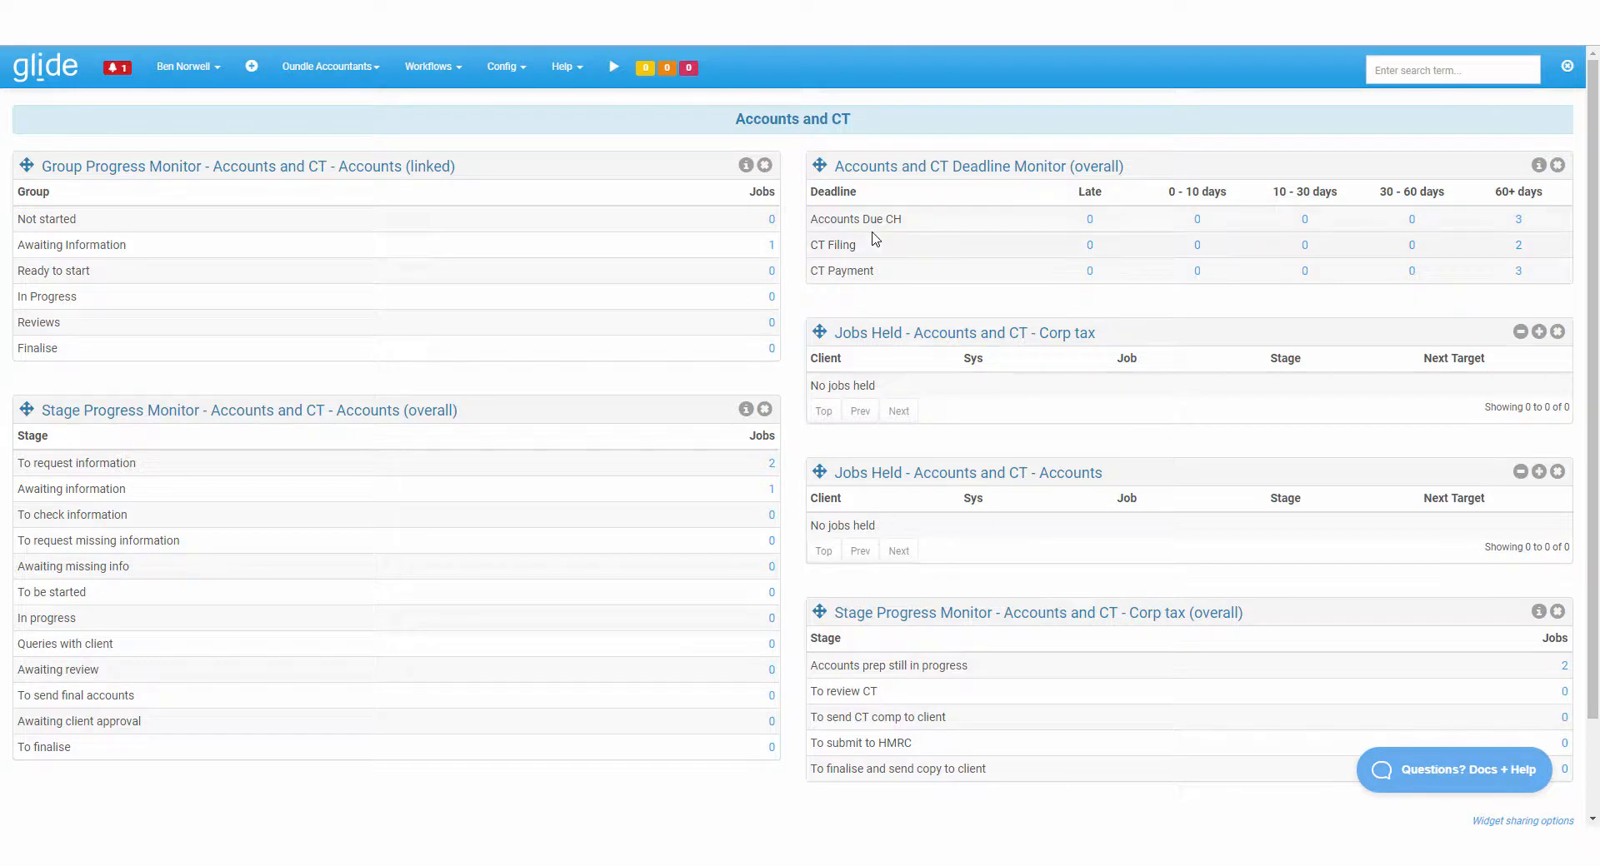
Check the scope setting of the Accounts stage progress monitor and cancel out of the widget editor.
drag(404, 410, 664, 406)
click(746, 409)
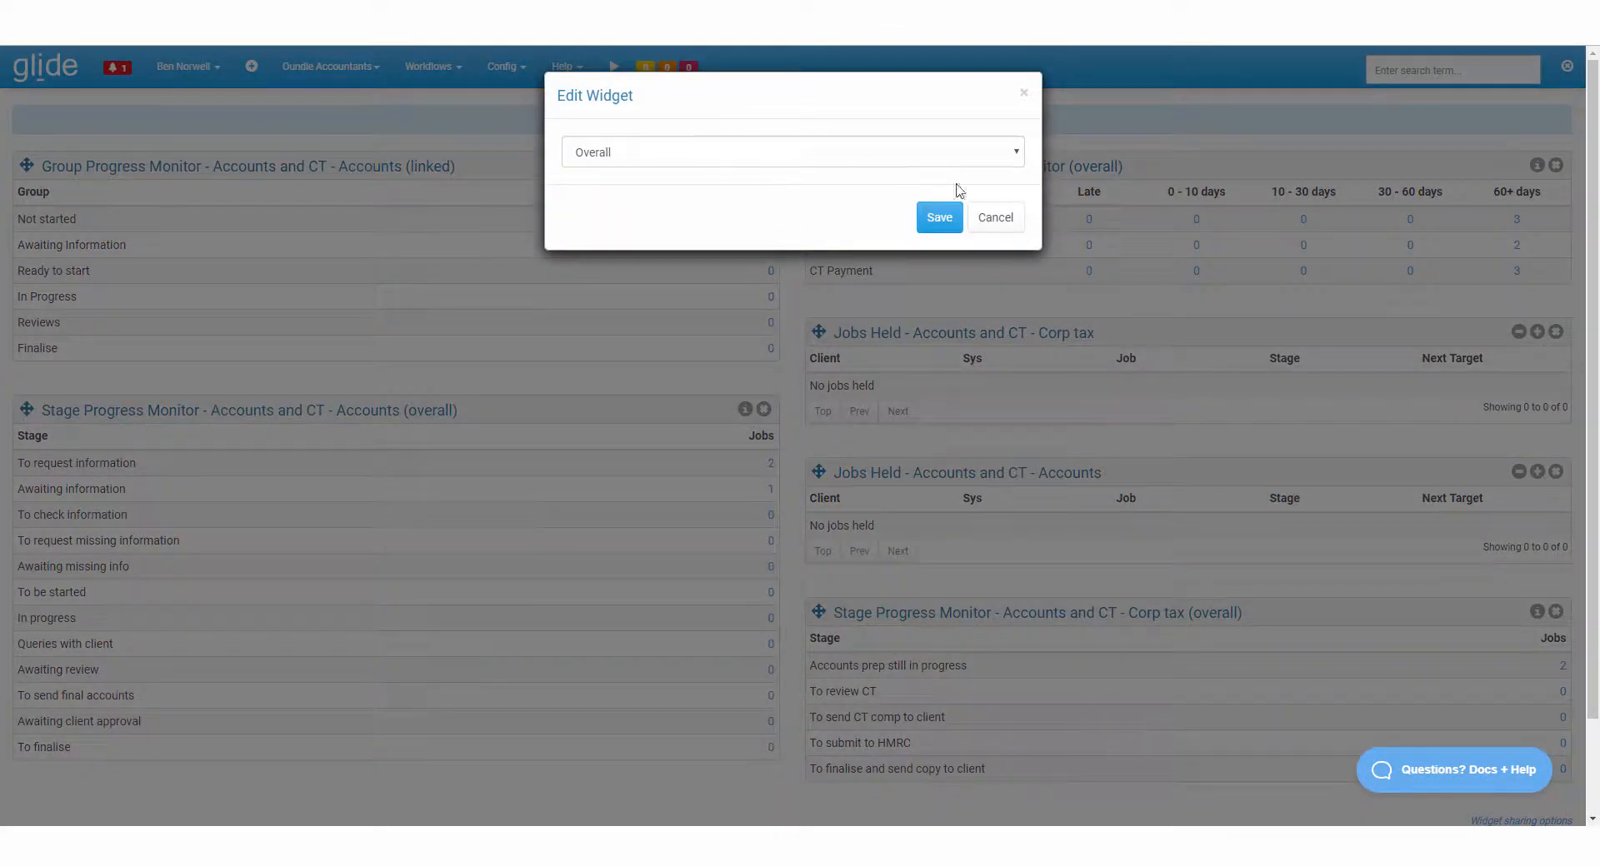
click(1012, 219)
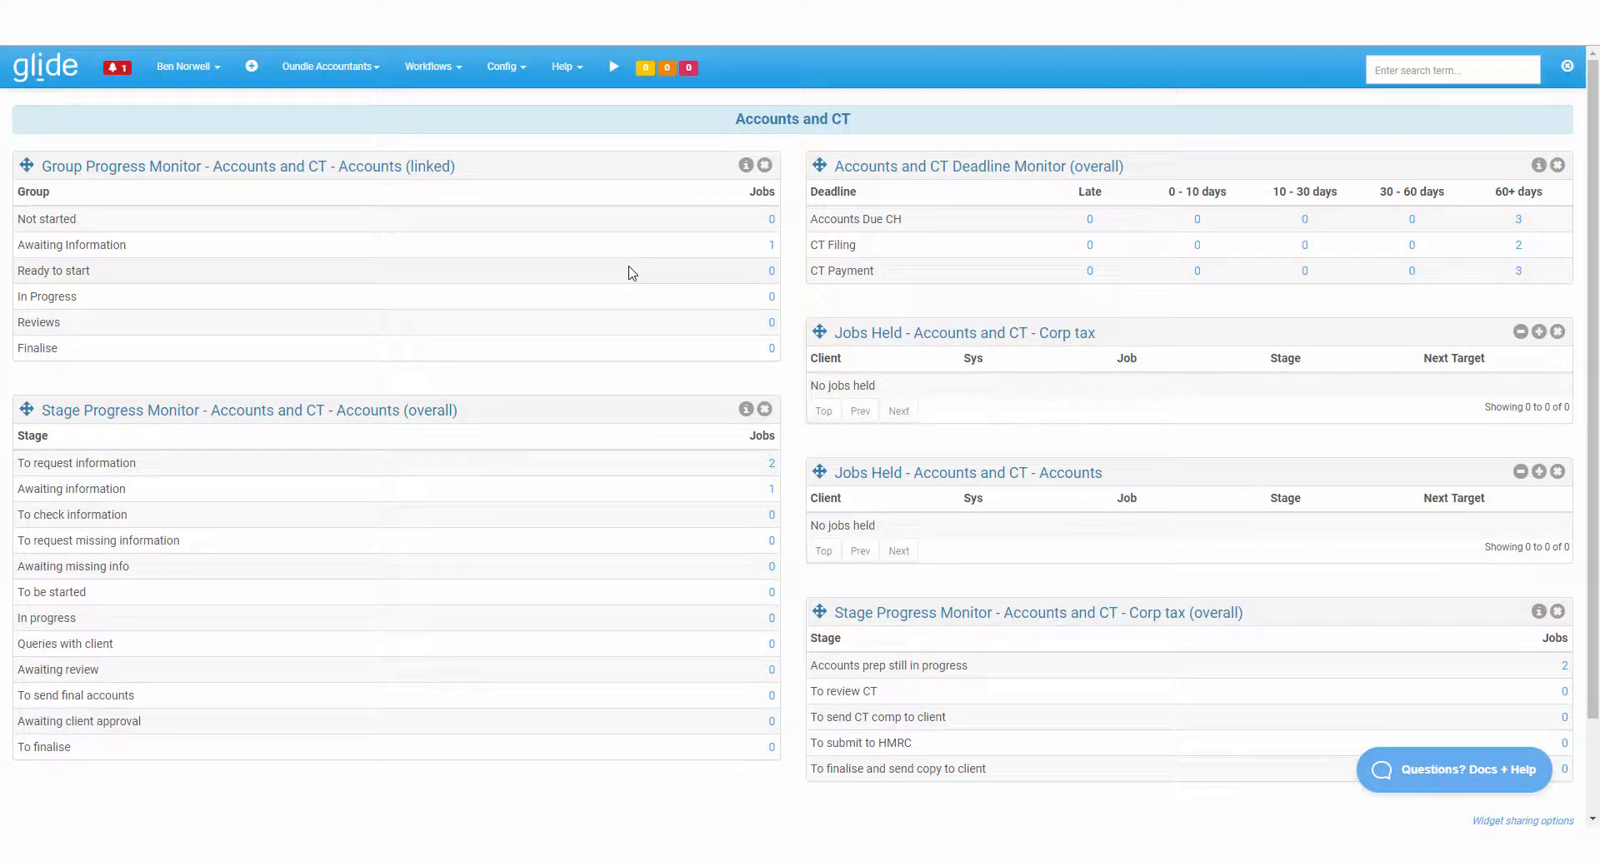
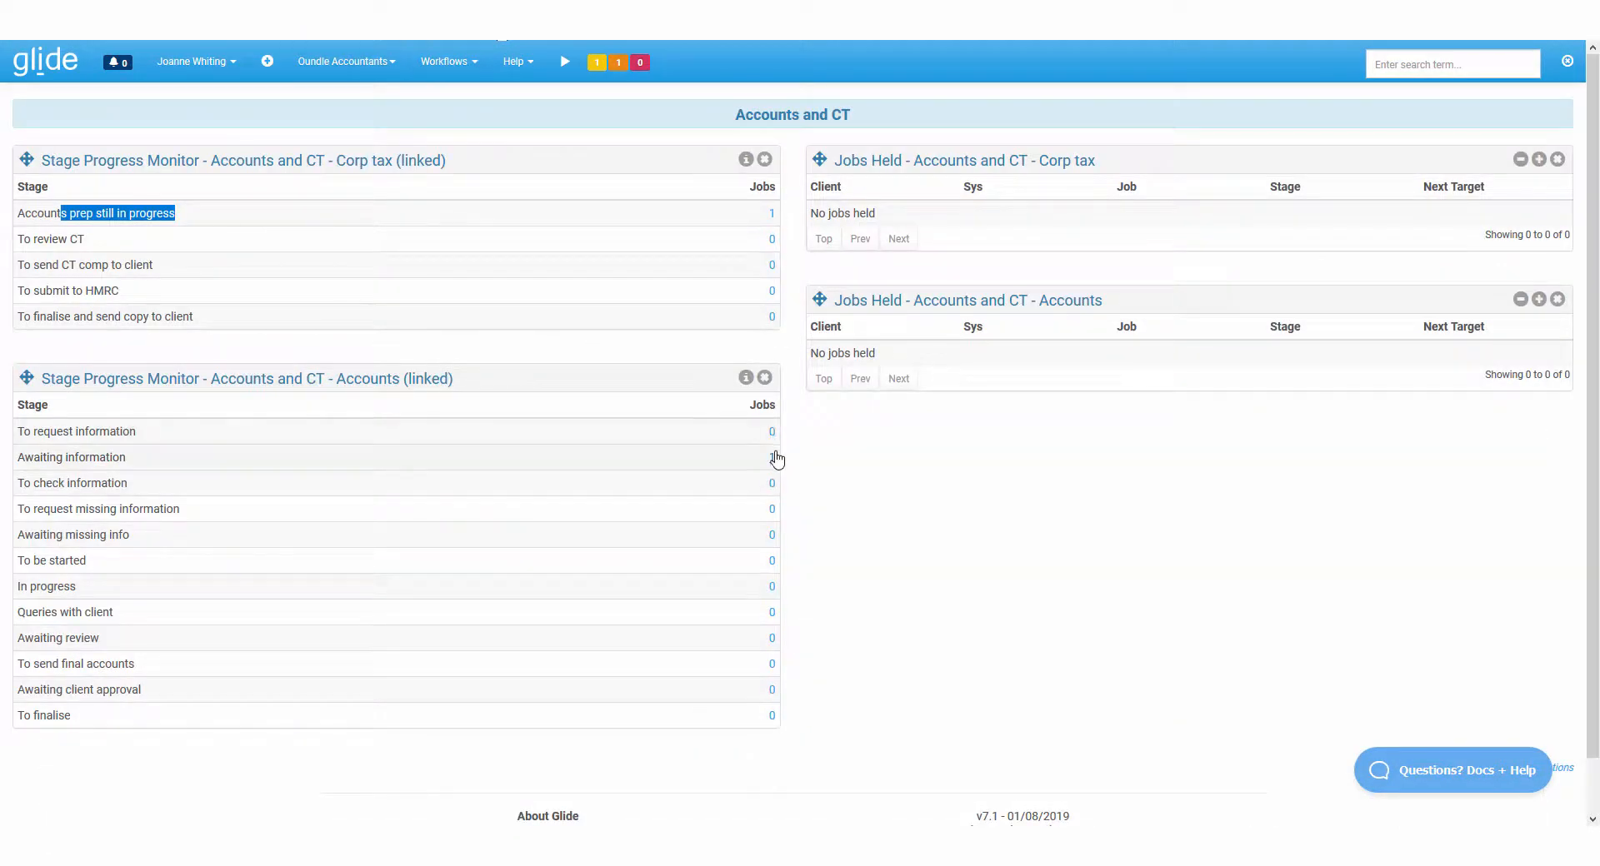
View the linked Accounts jobs at the Awaiting information stage and return to the Accounts and CT dashboard.
click(772, 457)
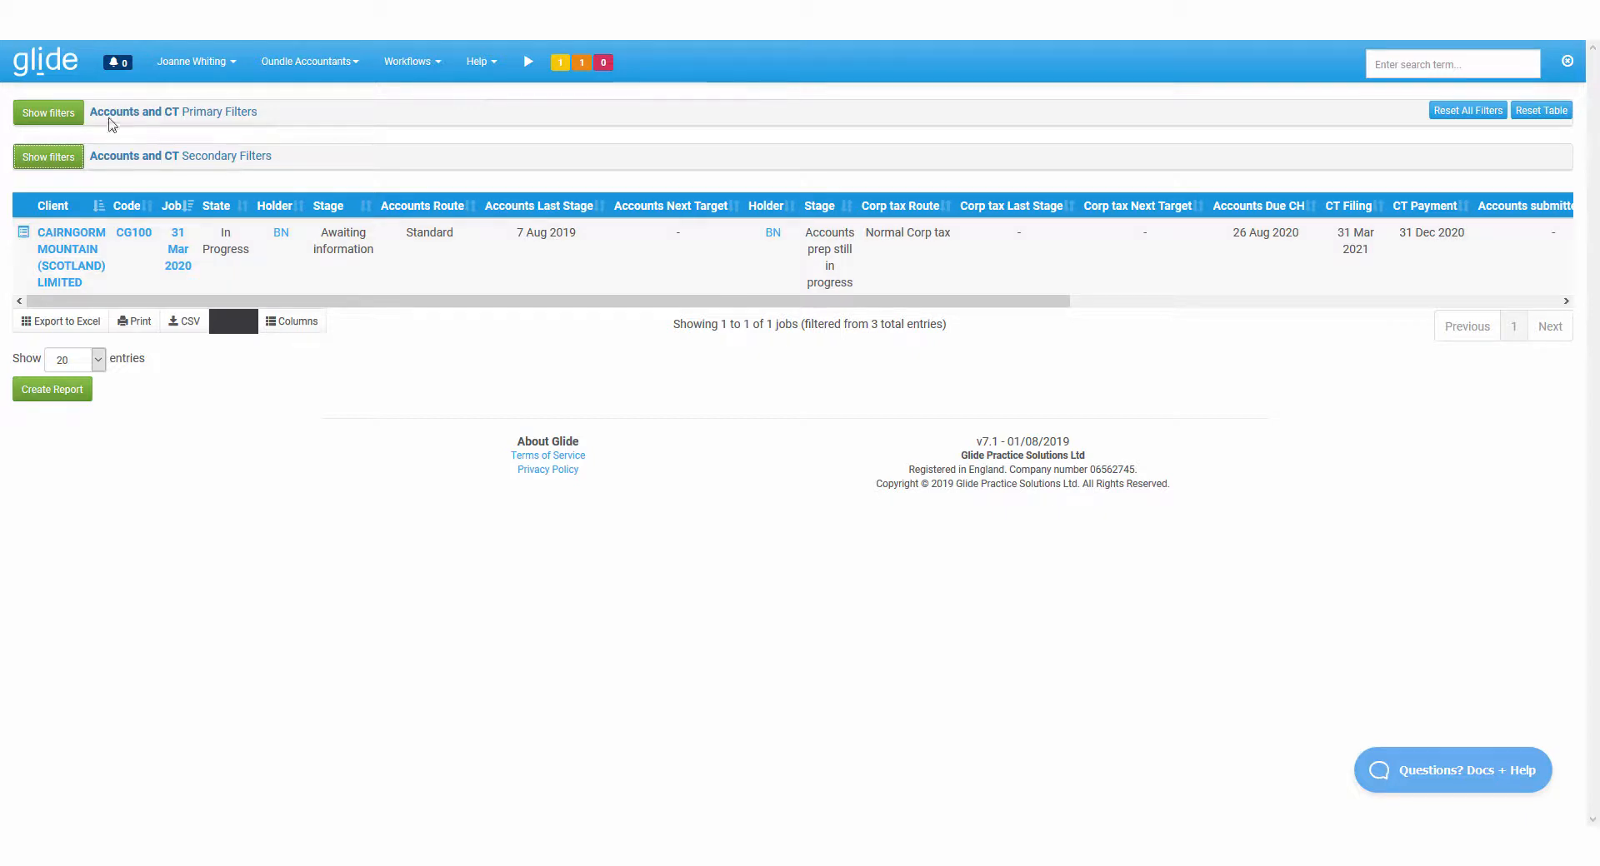
click(190, 63)
click(199, 117)
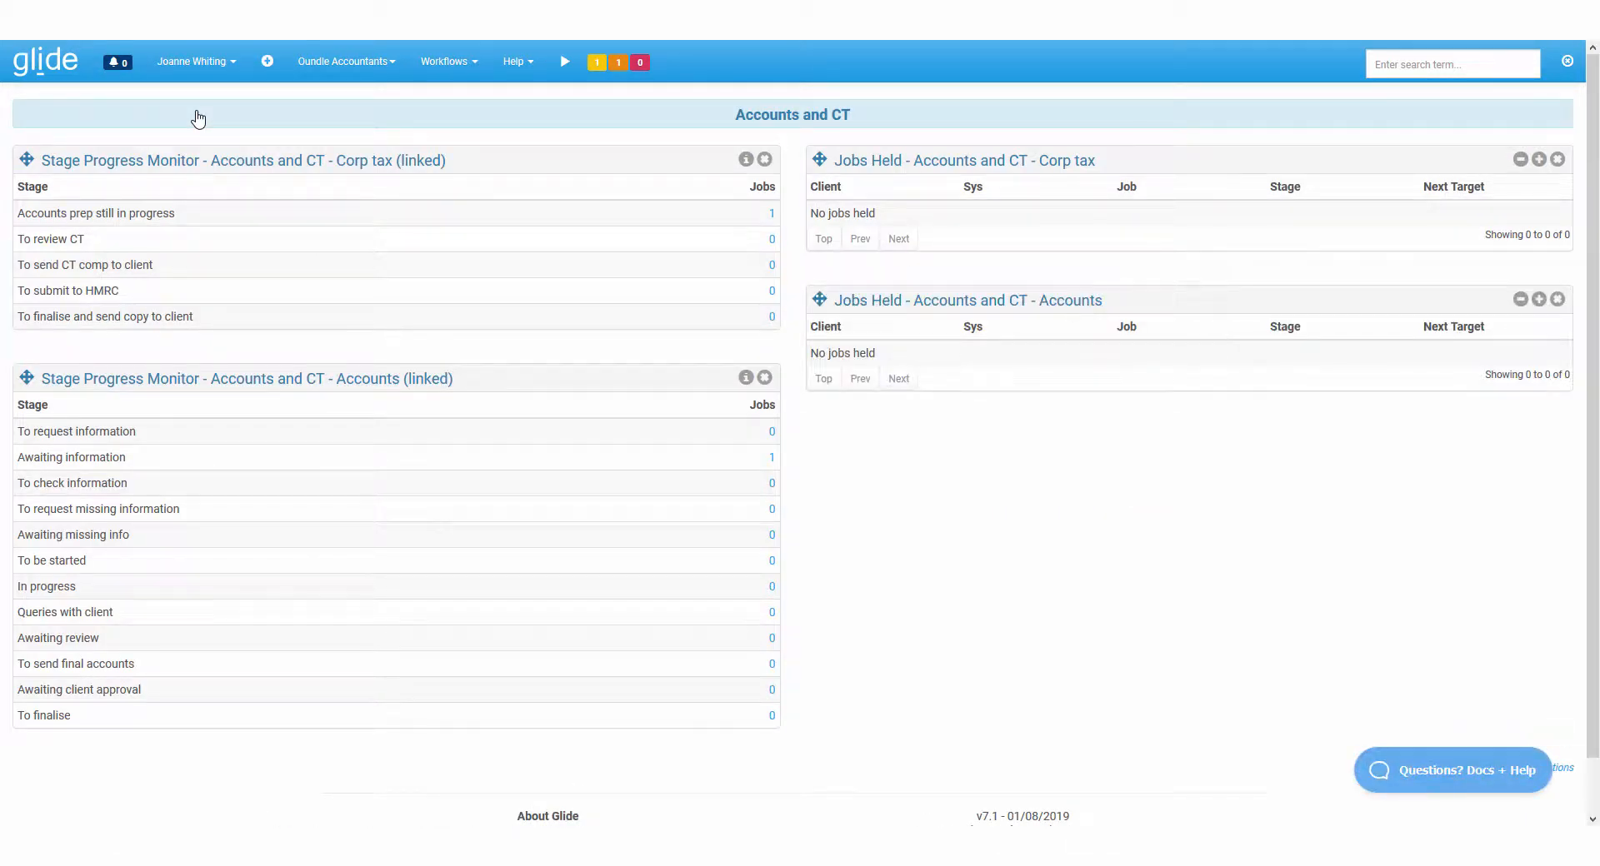
Try the Personal (held) scope on the Corp tax stage progress monitor and switch it back to linked.
click(745, 159)
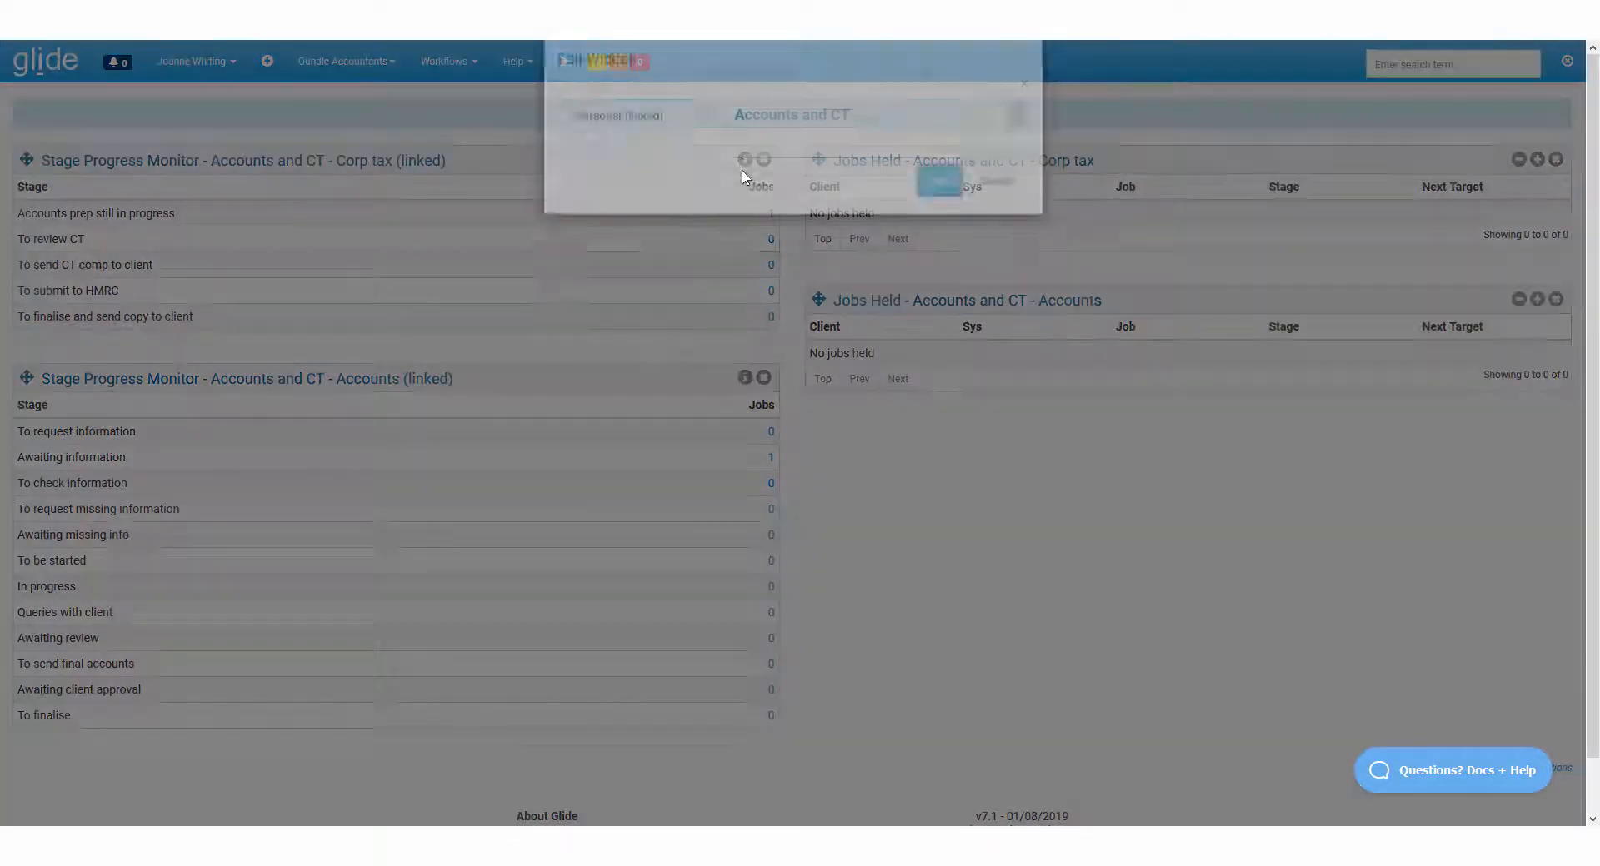
click(718, 150)
click(712, 174)
click(929, 212)
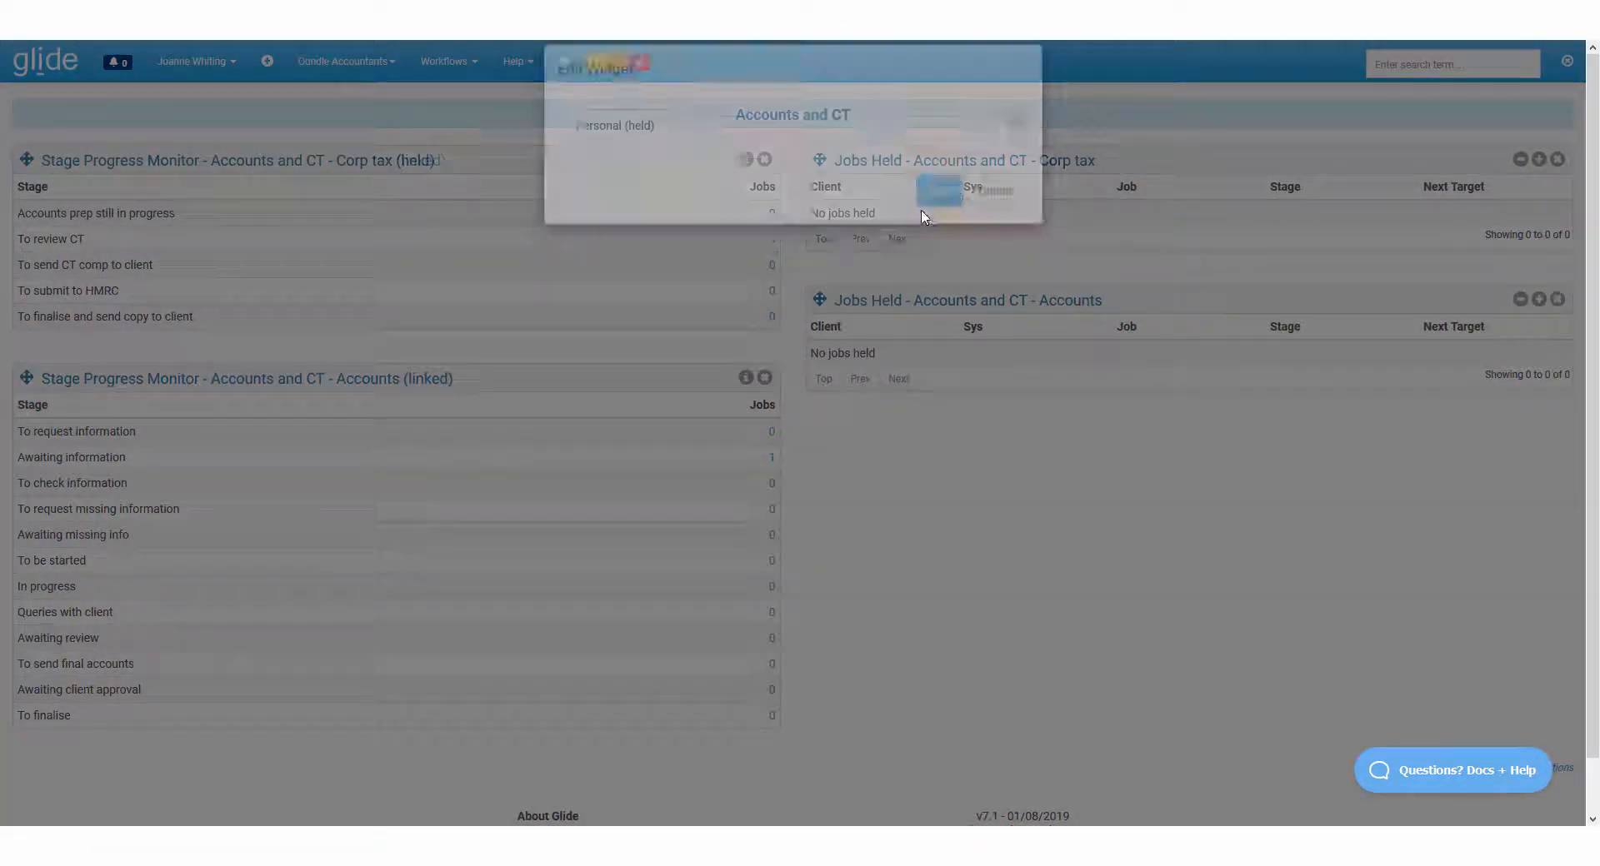
click(746, 160)
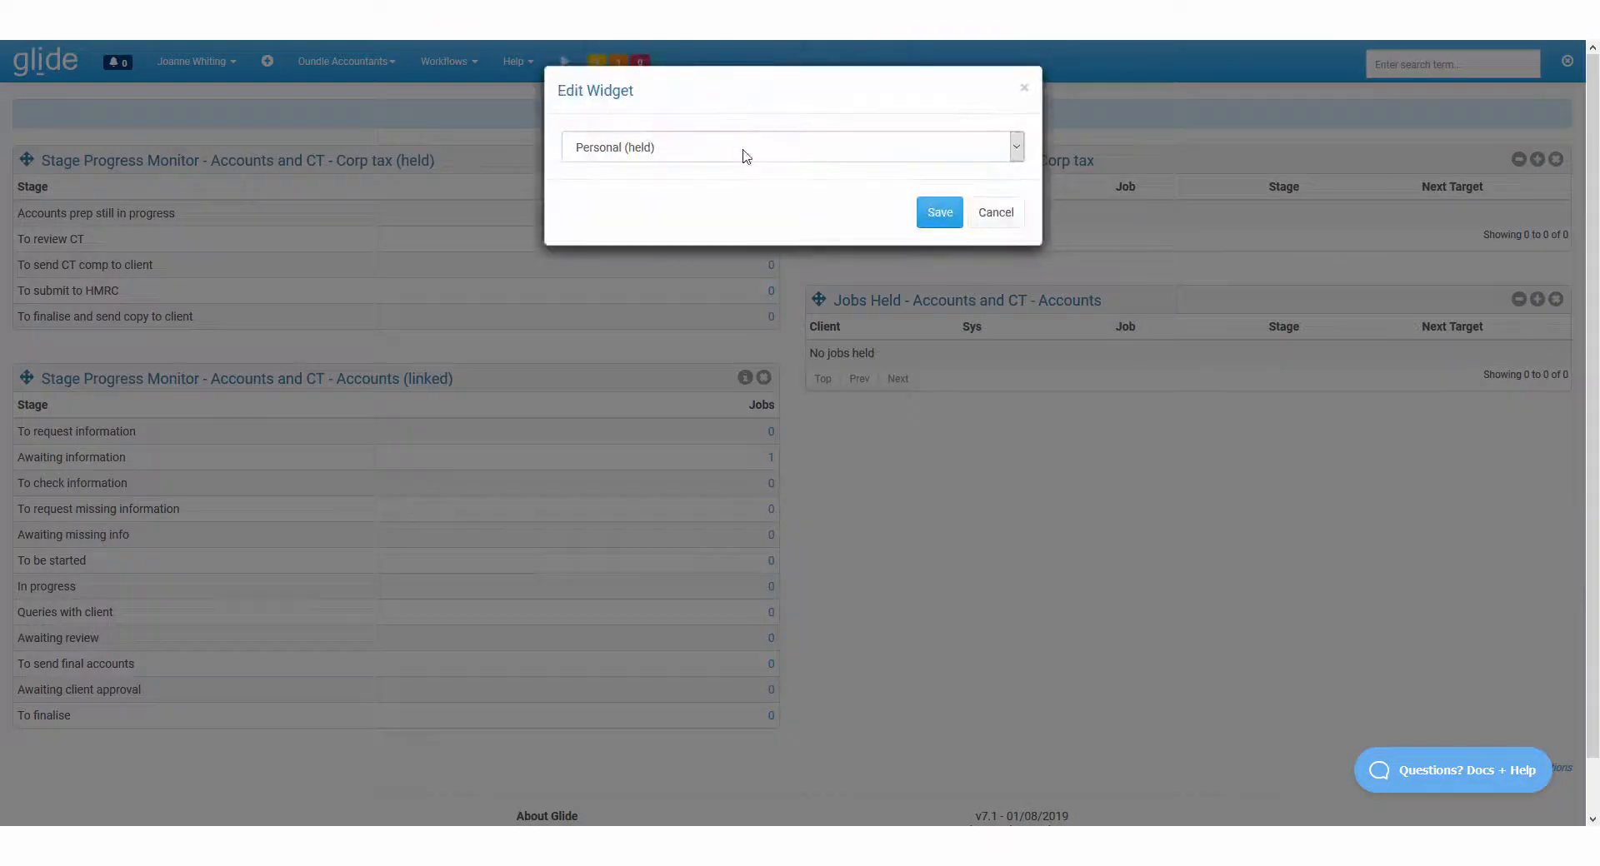
click(743, 151)
click(744, 195)
click(933, 213)
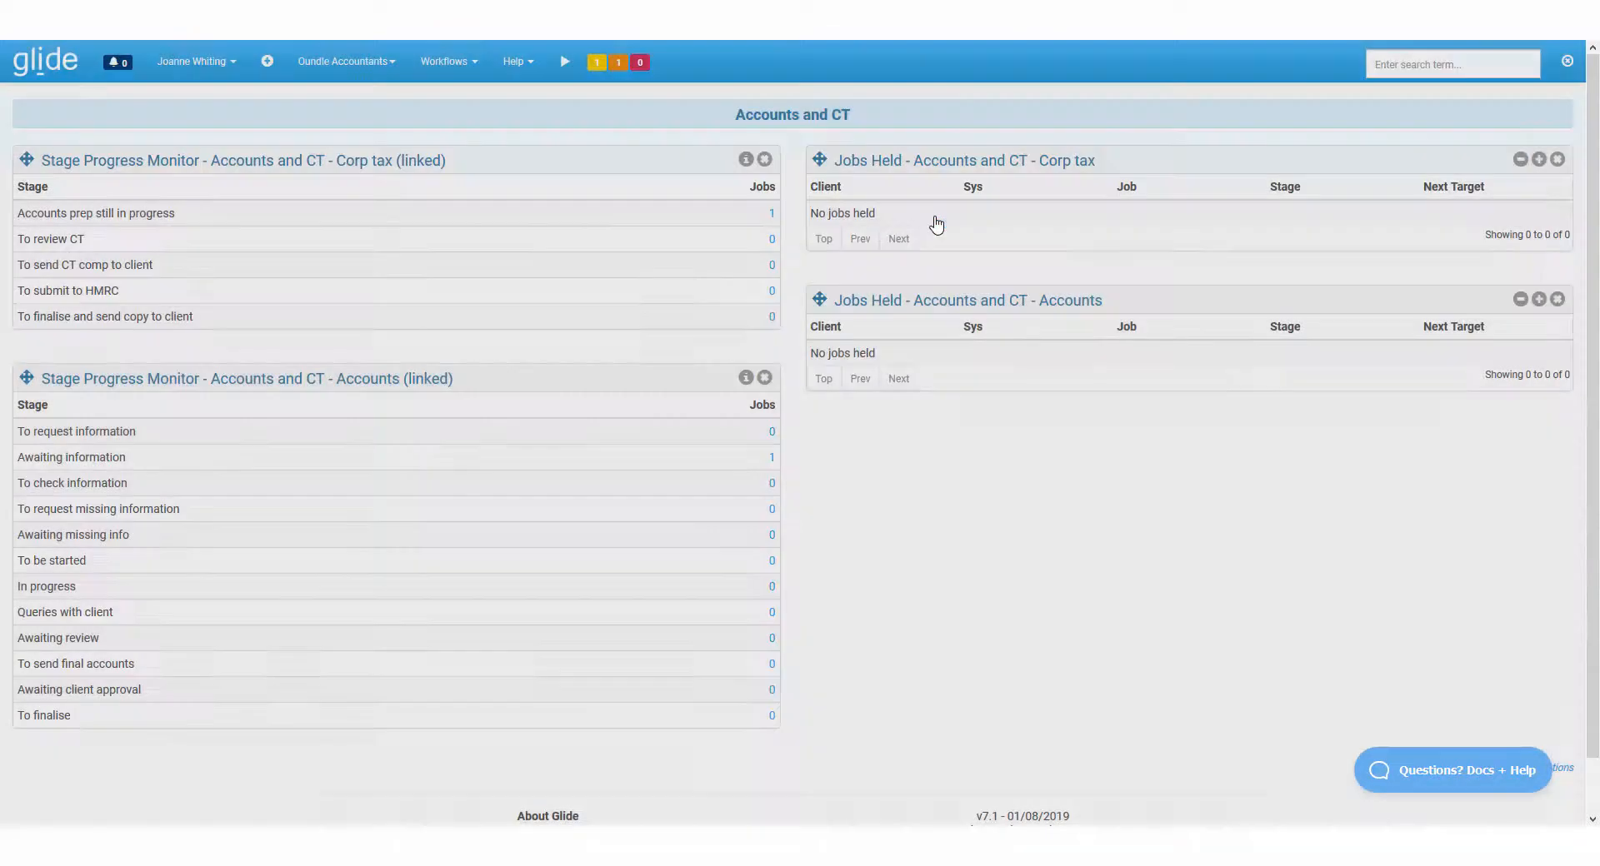
Set both the Corp tax and Accounts stage progress monitors to Personal (held).
click(746, 159)
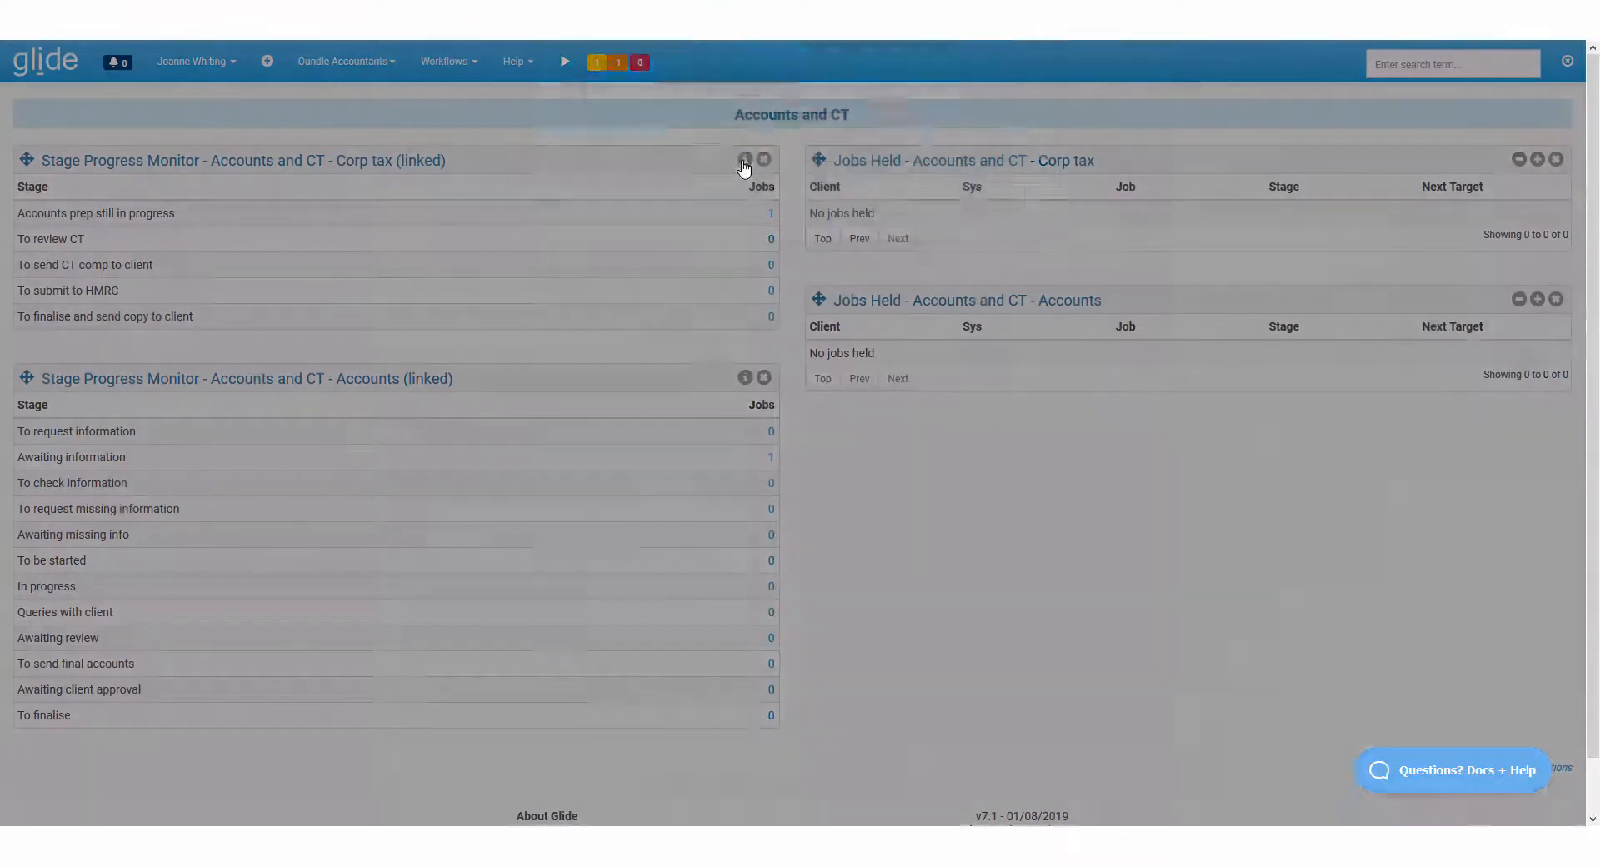
click(721, 148)
click(722, 176)
click(939, 213)
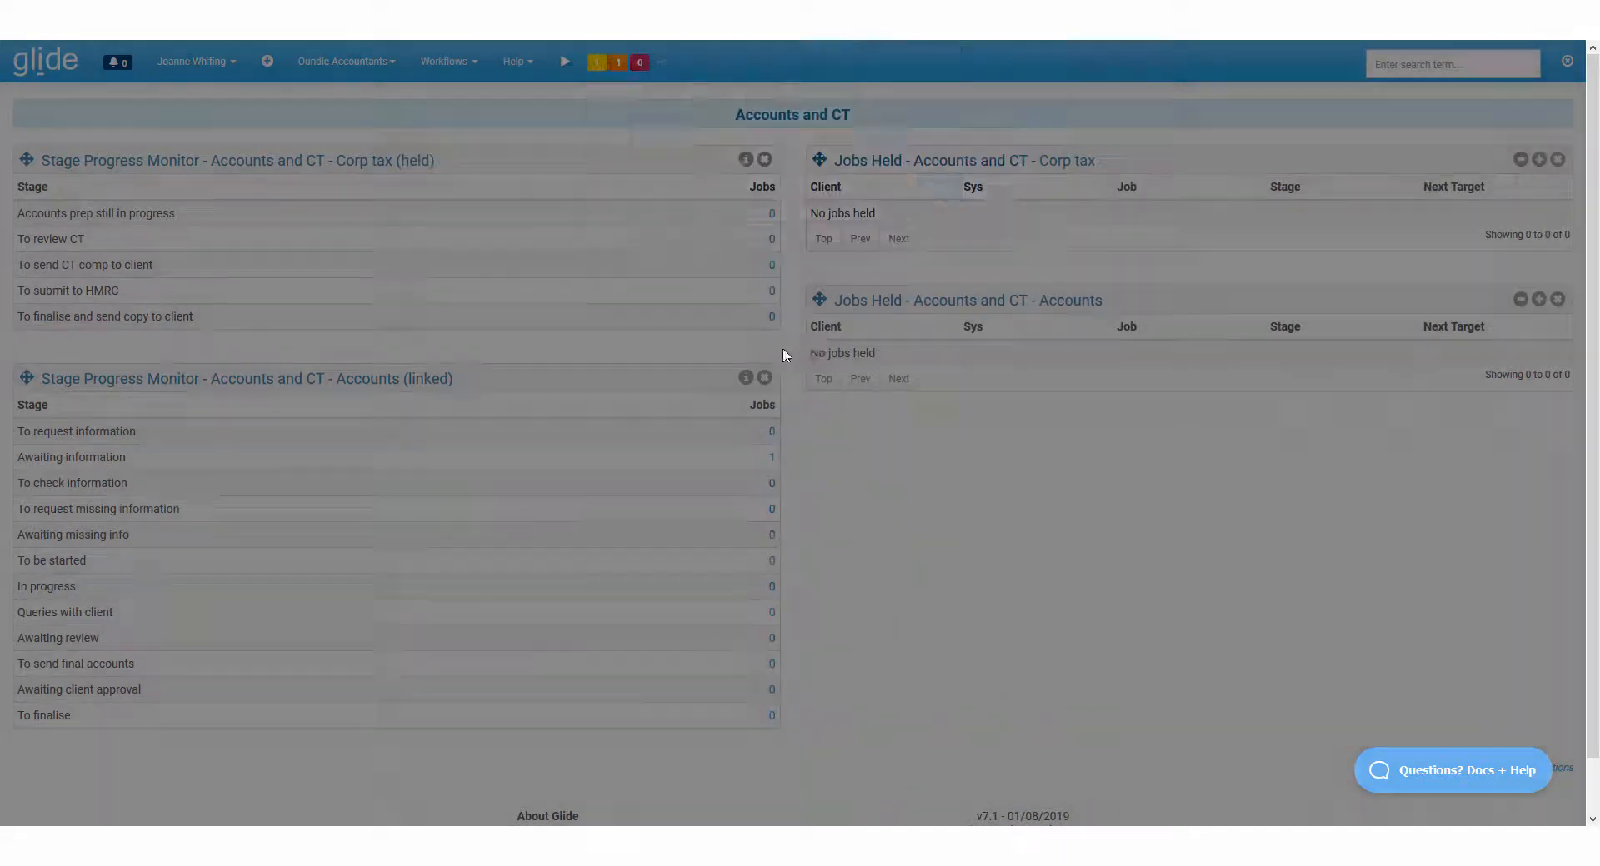
click(746, 377)
click(732, 149)
click(733, 168)
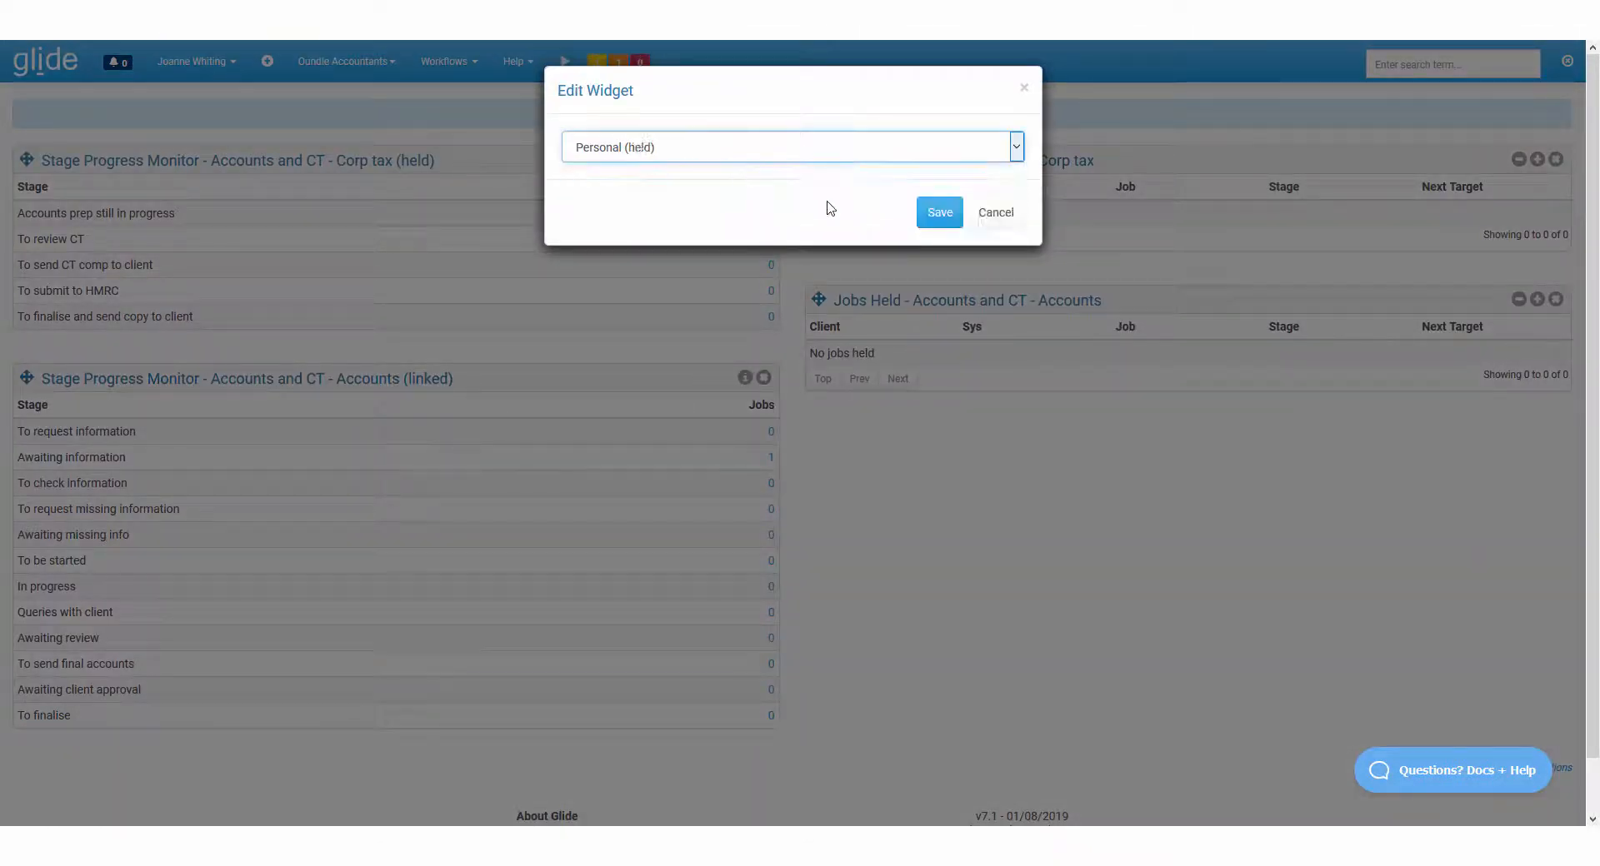
click(939, 213)
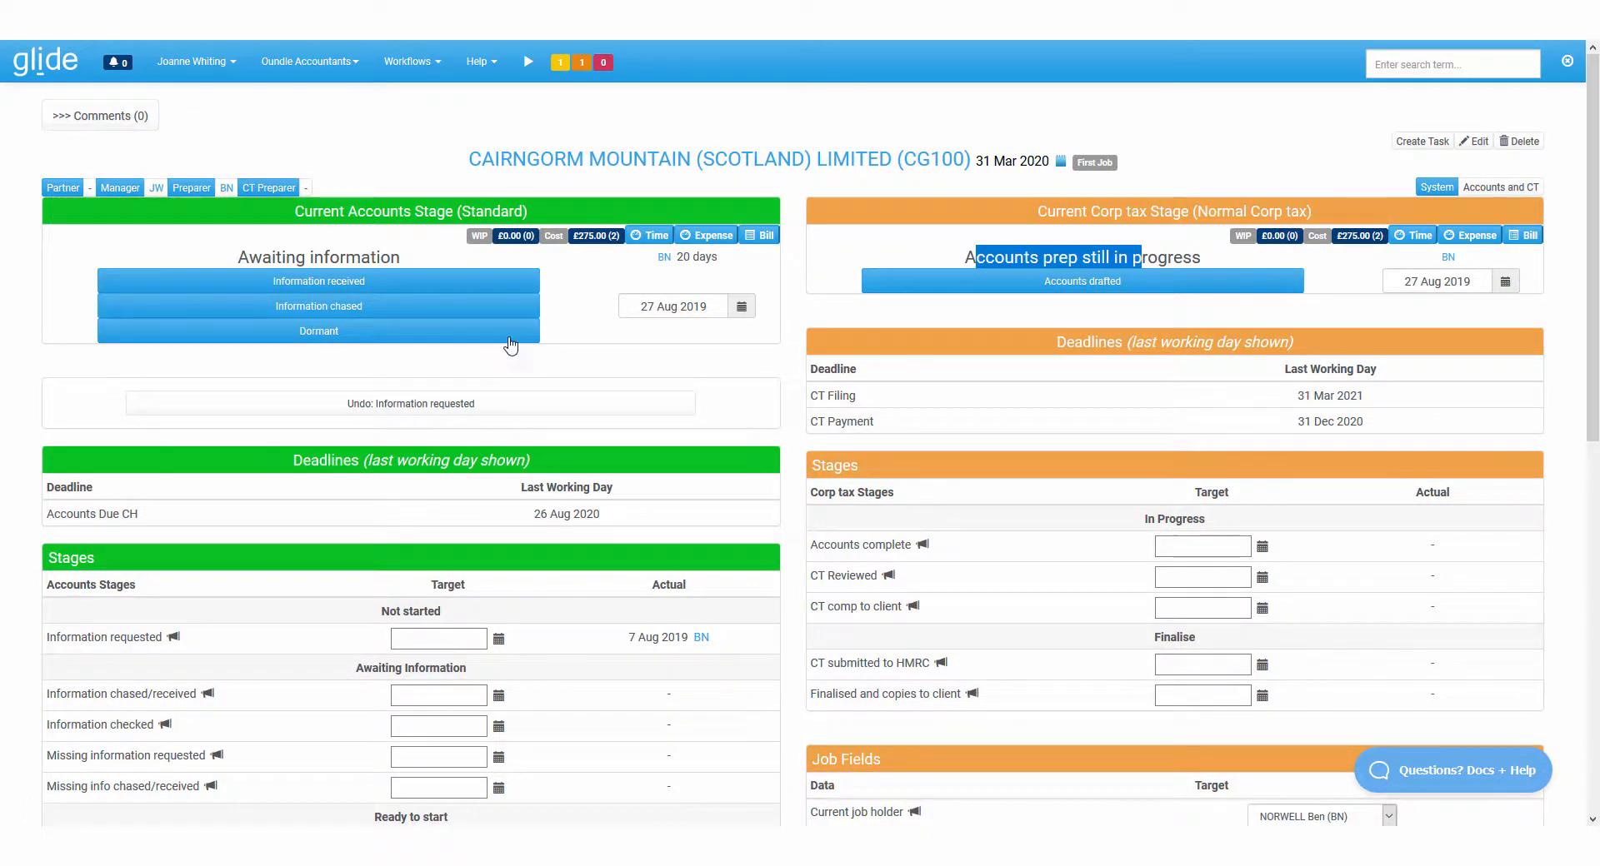
Set the Current job holder in the Accounts job fields of the Cairngorm Mountain job to its manager.
scroll(545, 320, down, 3)
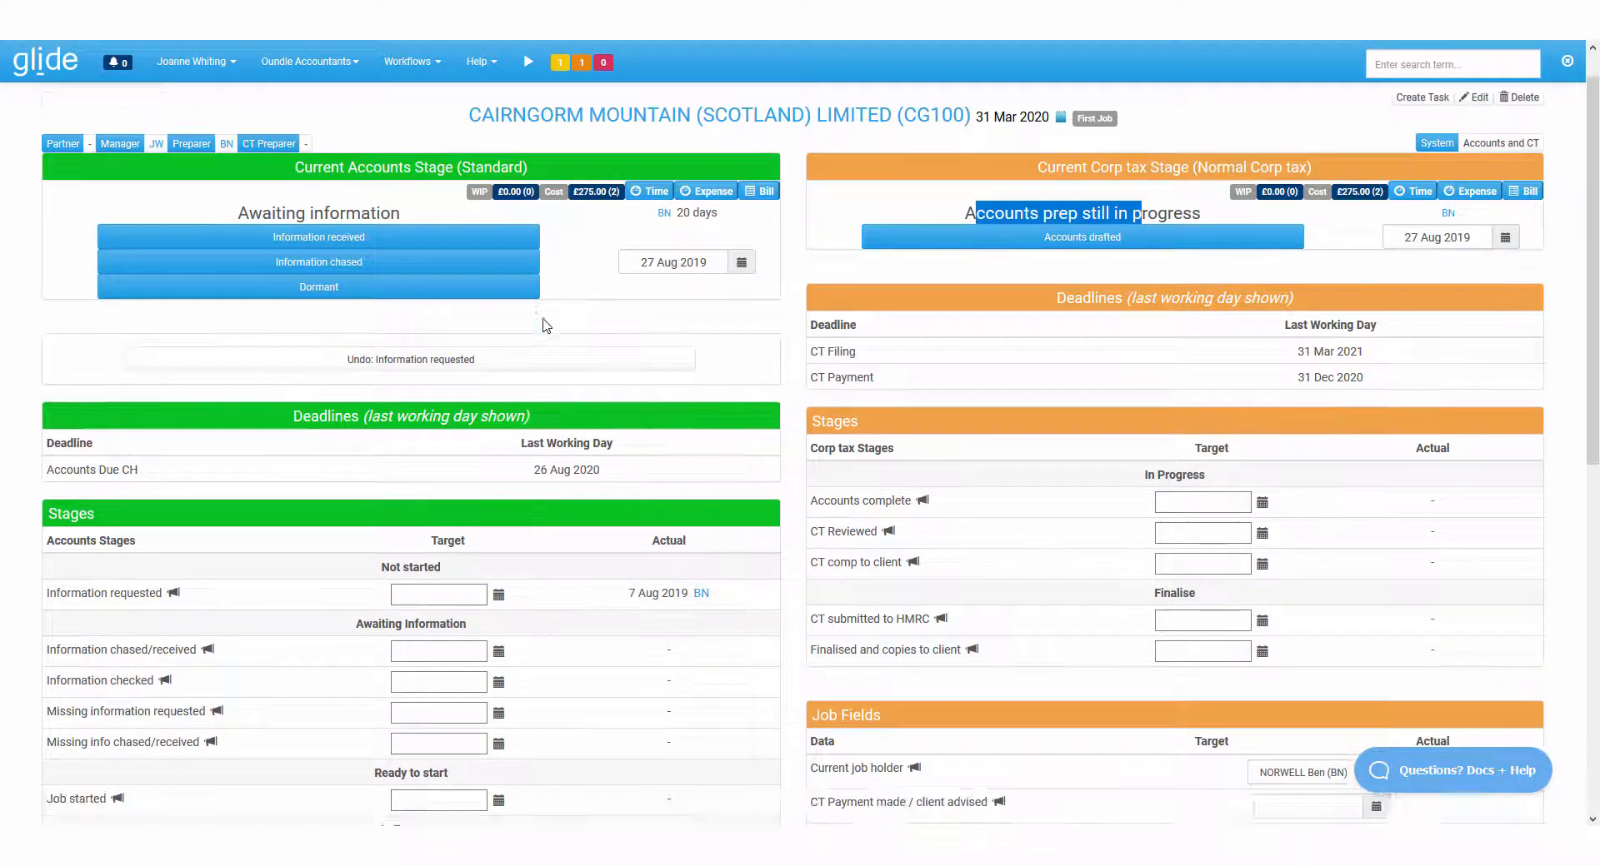
scroll(545, 320, down, 5)
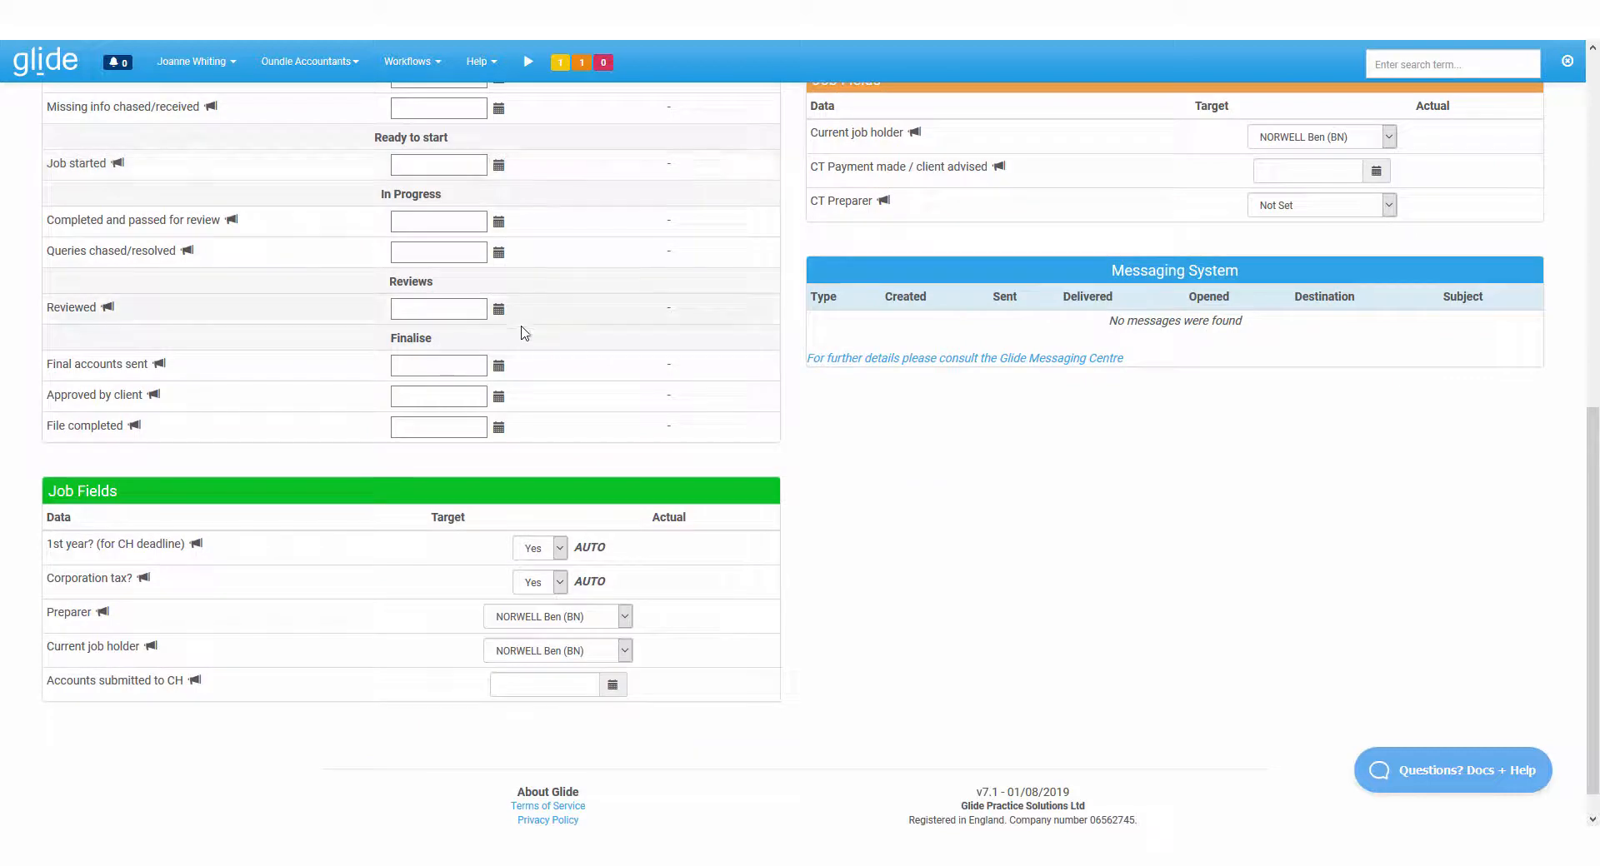
click(558, 651)
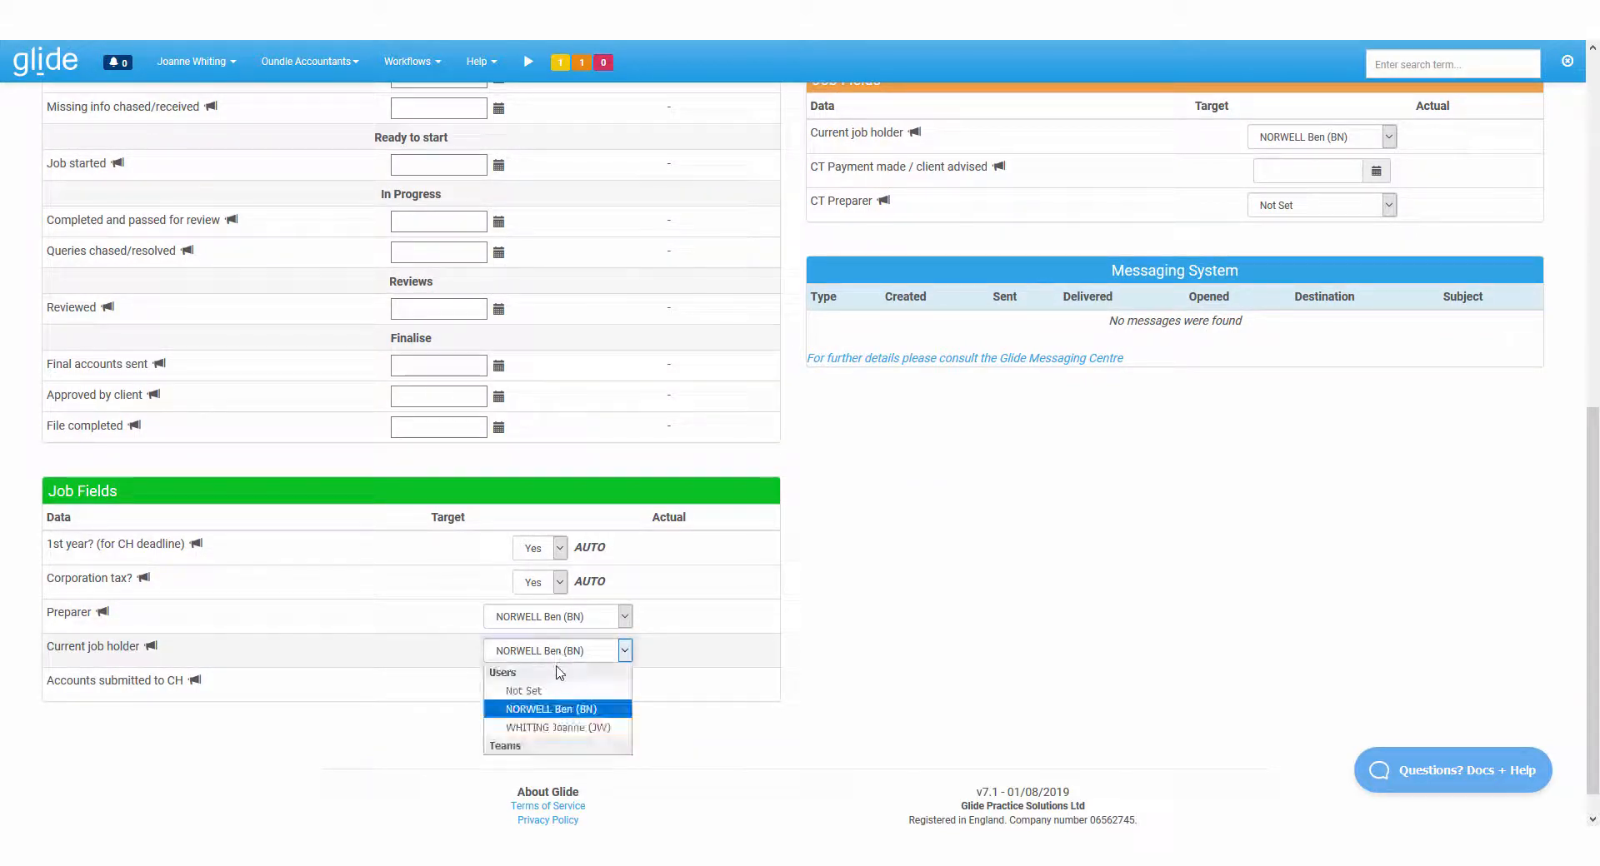
click(558, 726)
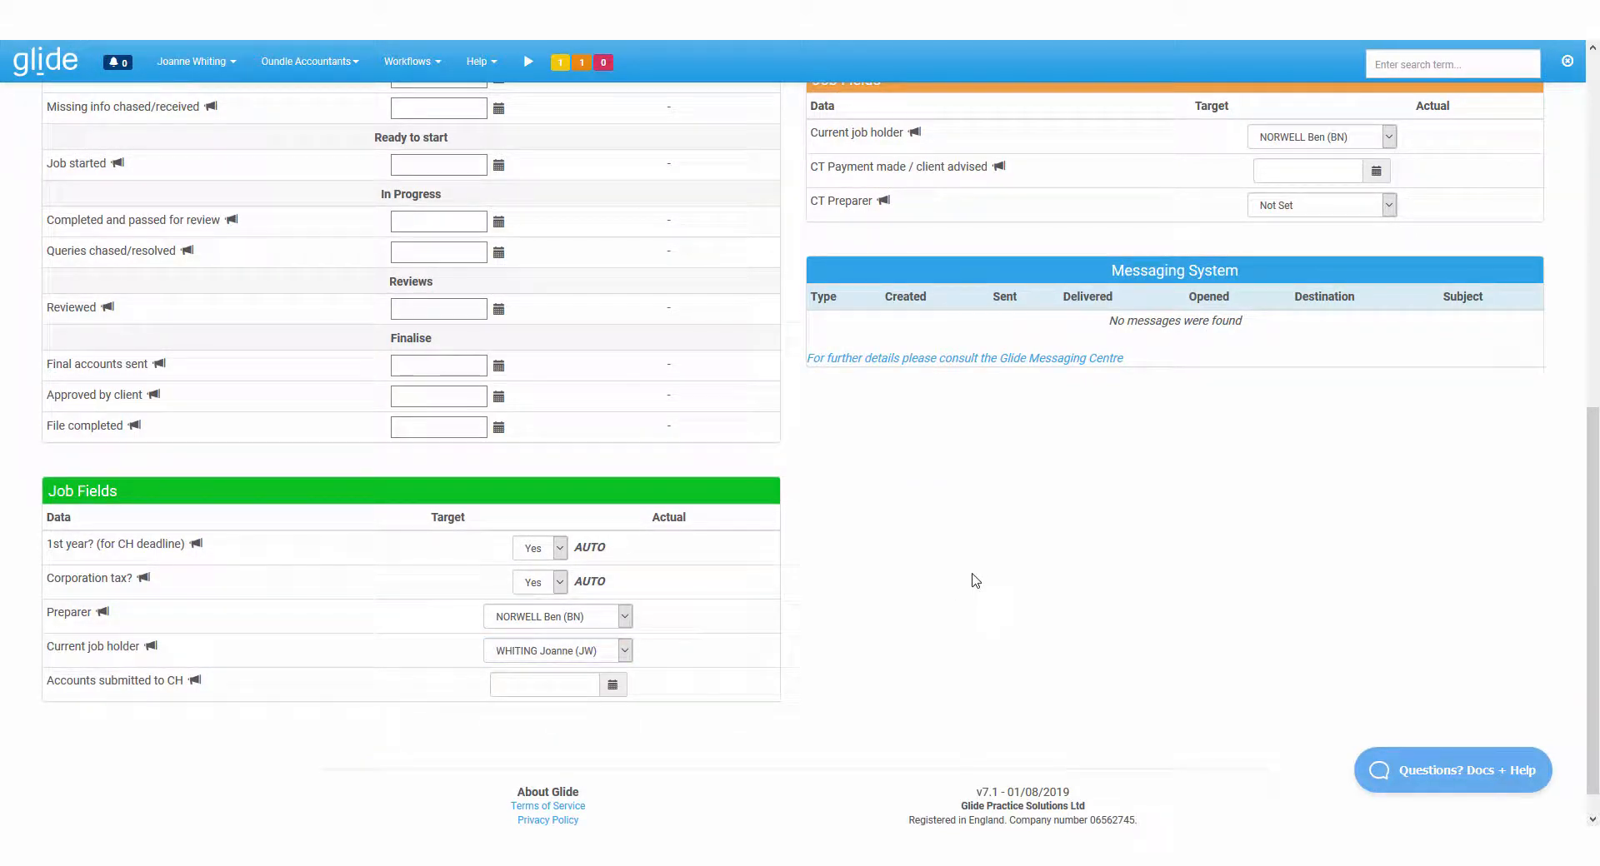
Set the Current job holder in the Corp tax job fields of the Cairngorm Mountain job to its manager.
scroll(979, 567, up, 1)
scroll(992, 537, up, 1)
click(1322, 306)
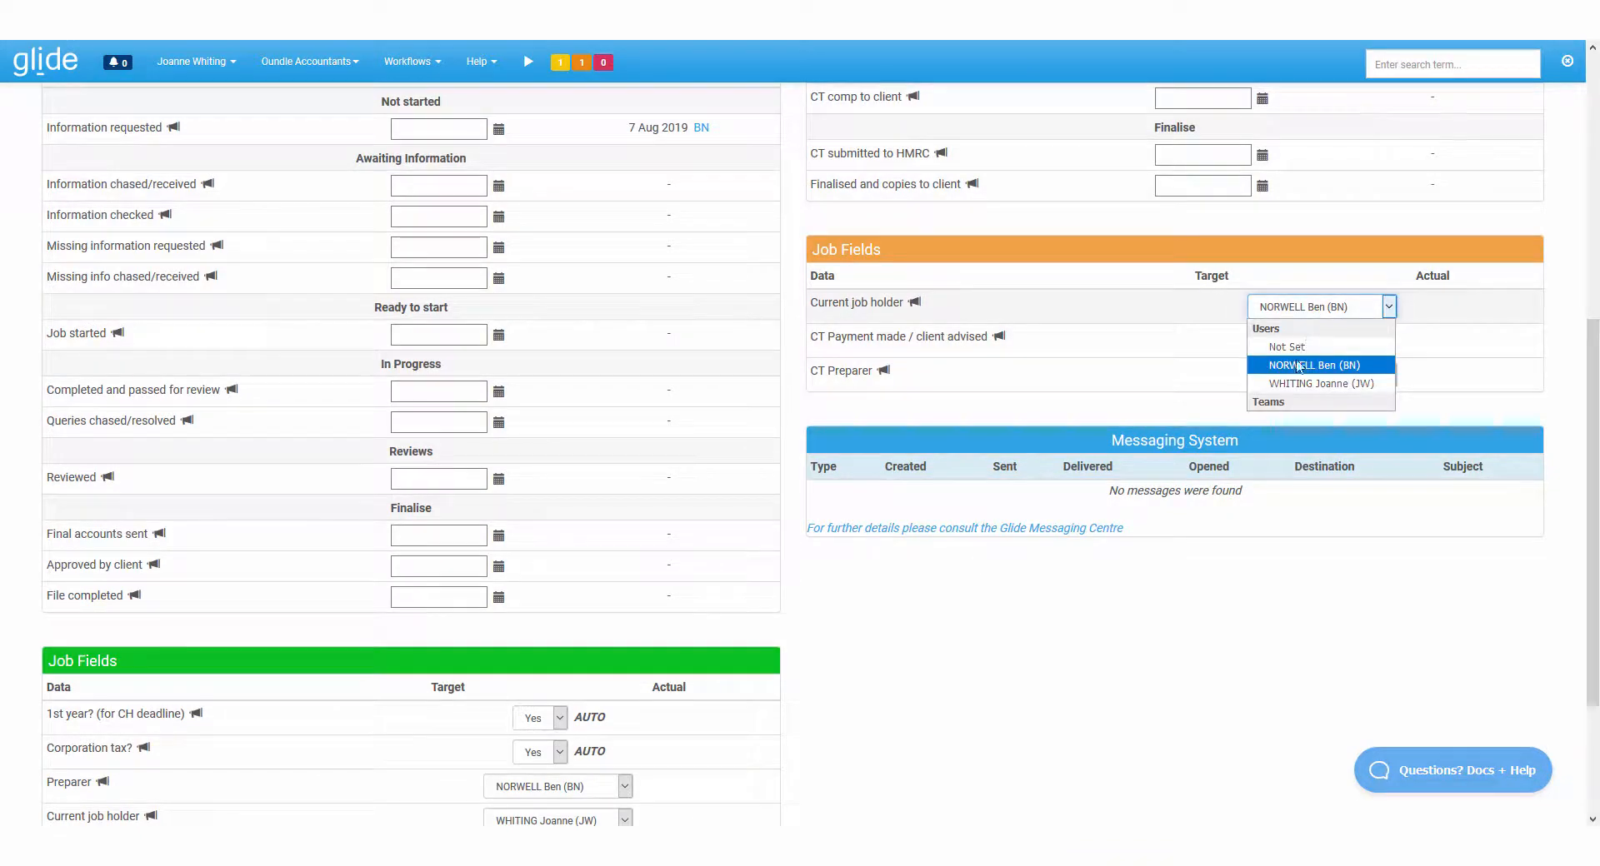
click(1300, 383)
scroll(636, 246, up, 10)
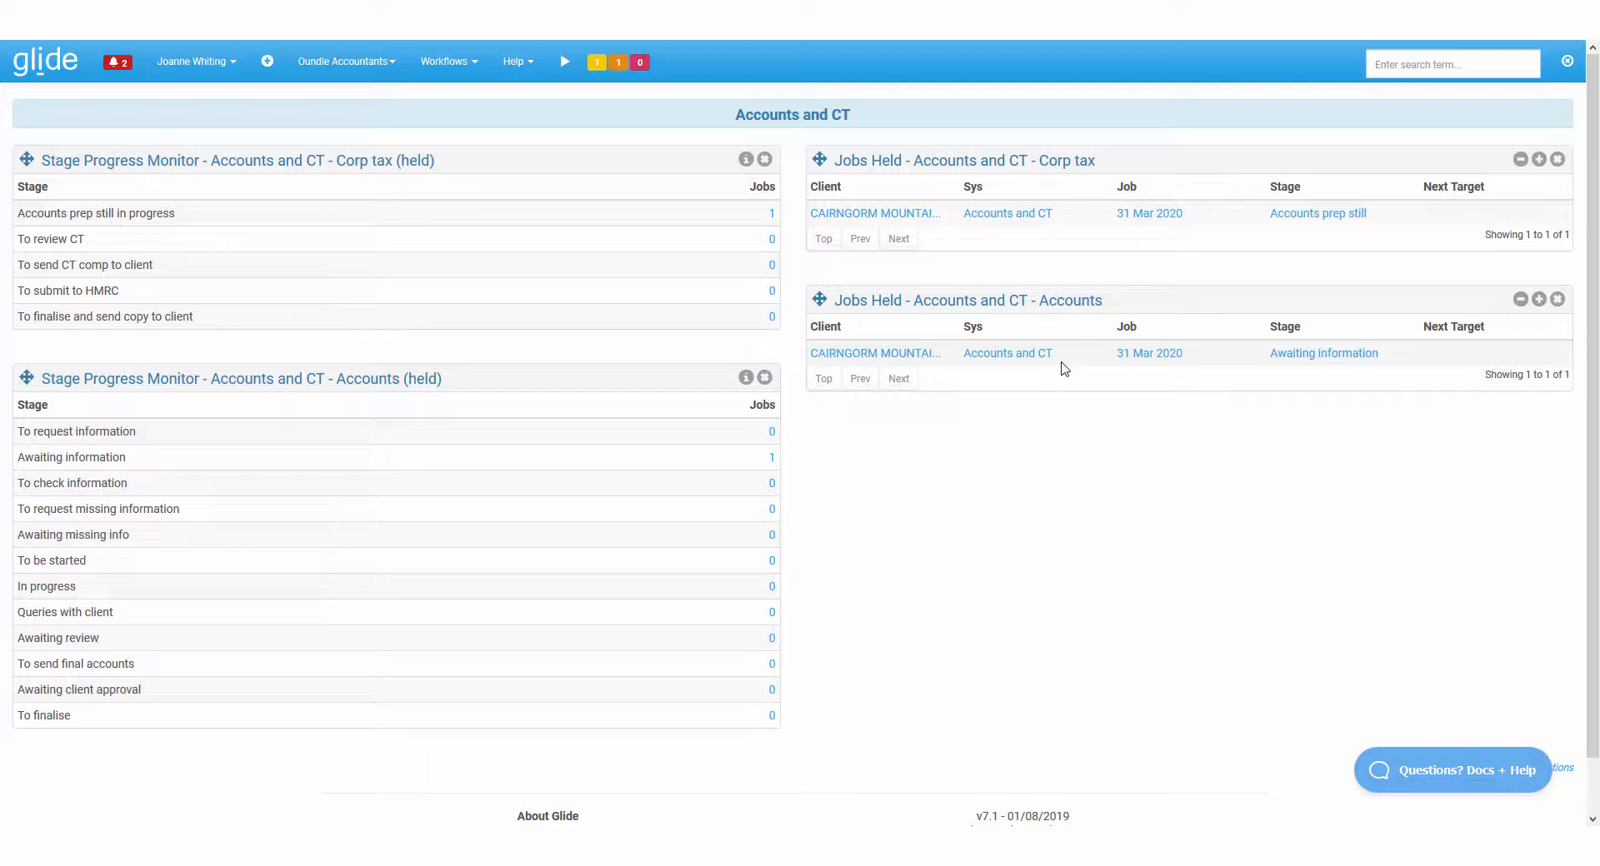
Review the scope options of the Accounts and Corp tax stage progress monitors, cancelling each widget editor.
click(746, 377)
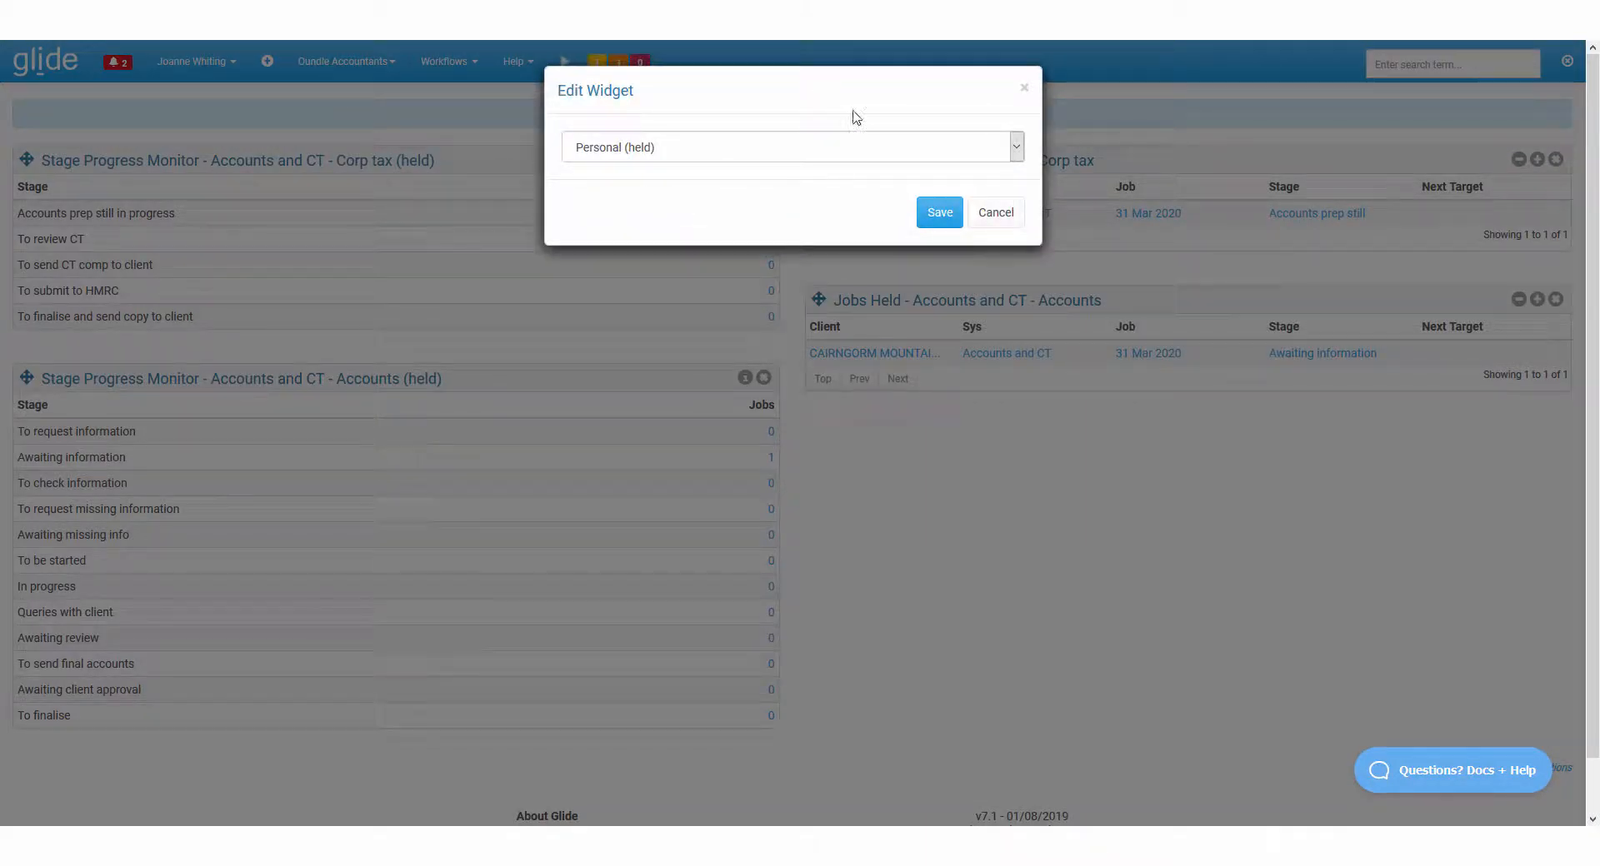
click(996, 213)
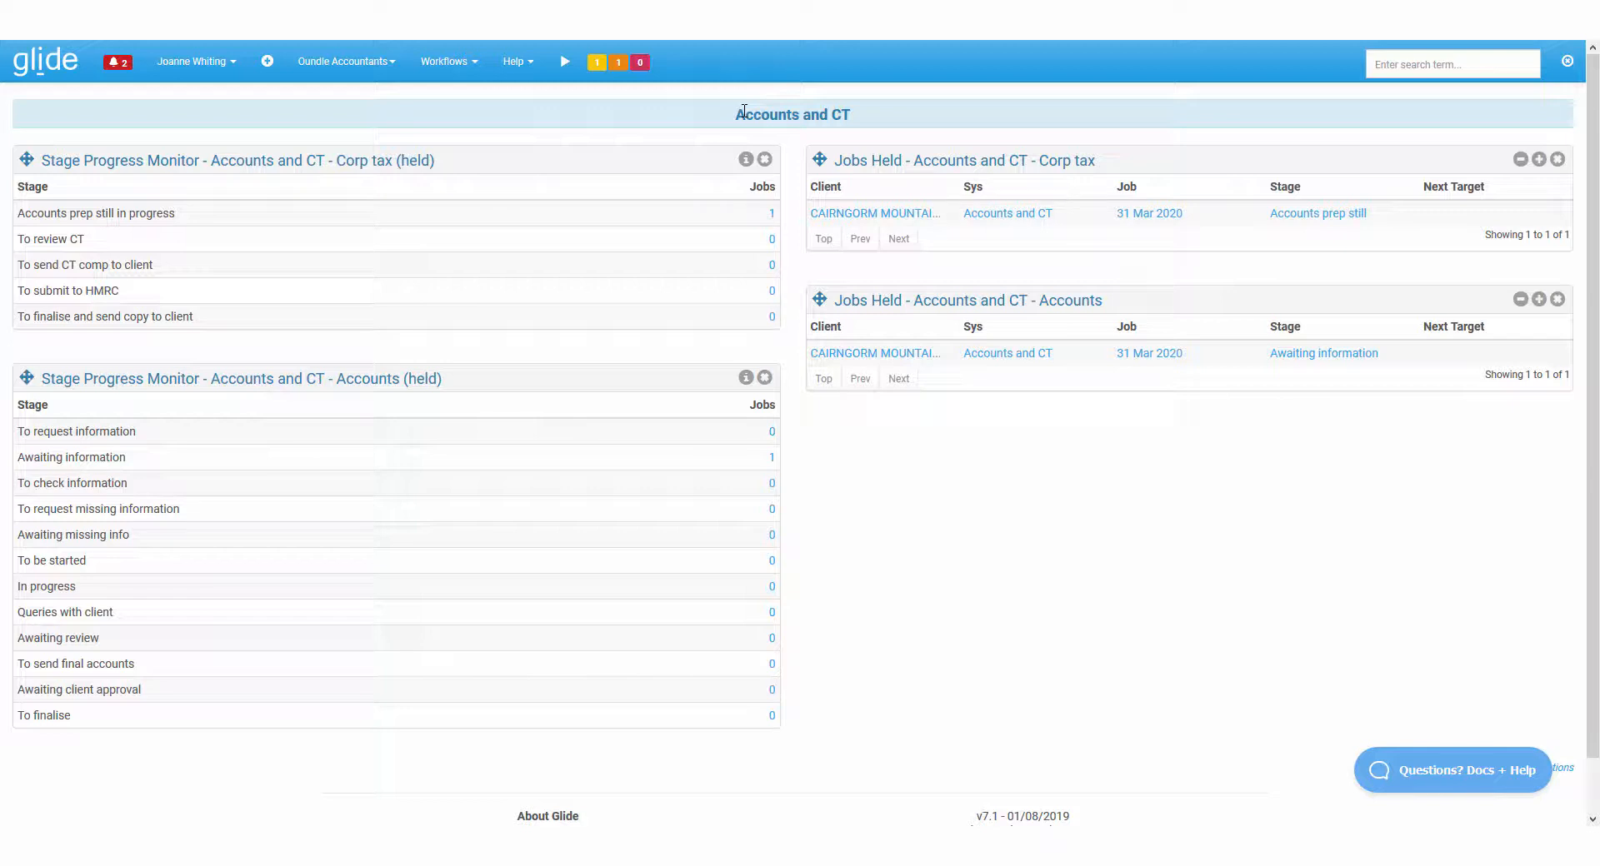
click(746, 159)
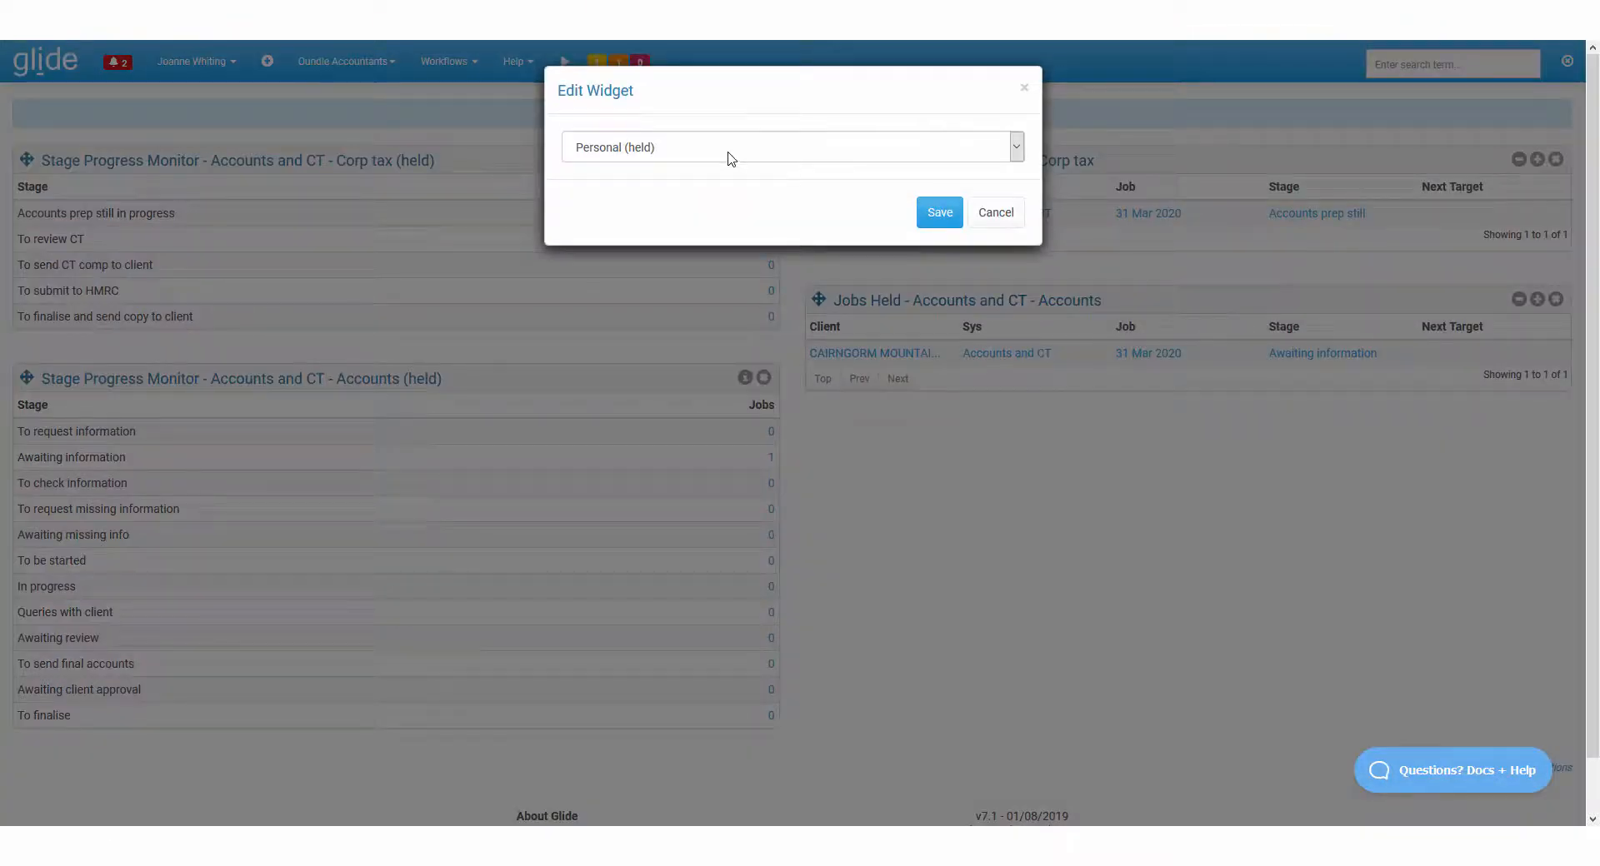
click(730, 158)
click(692, 115)
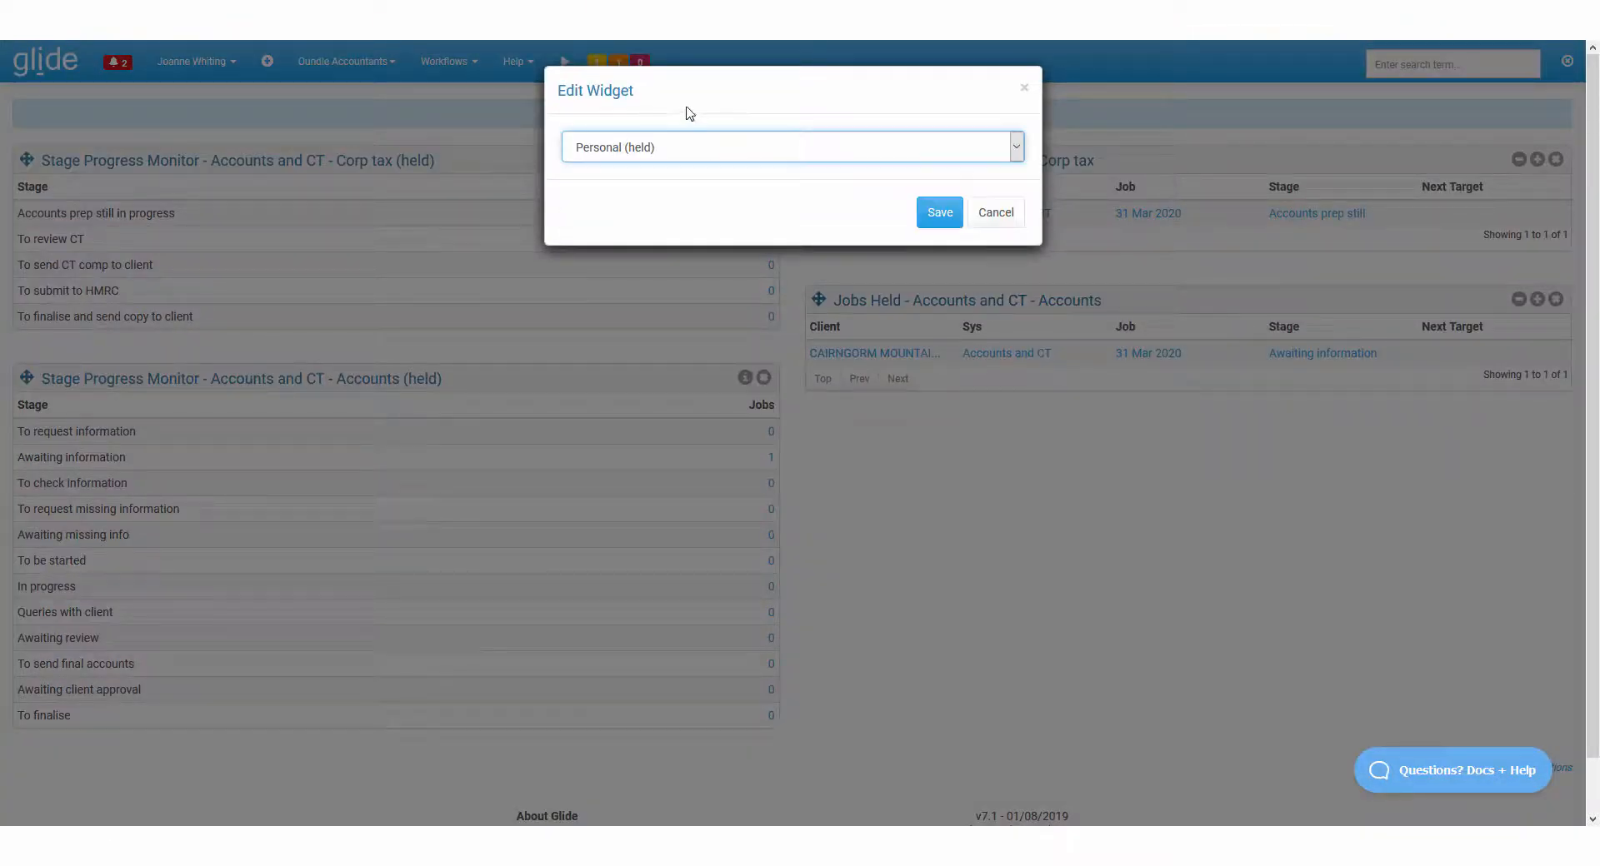
click(996, 210)
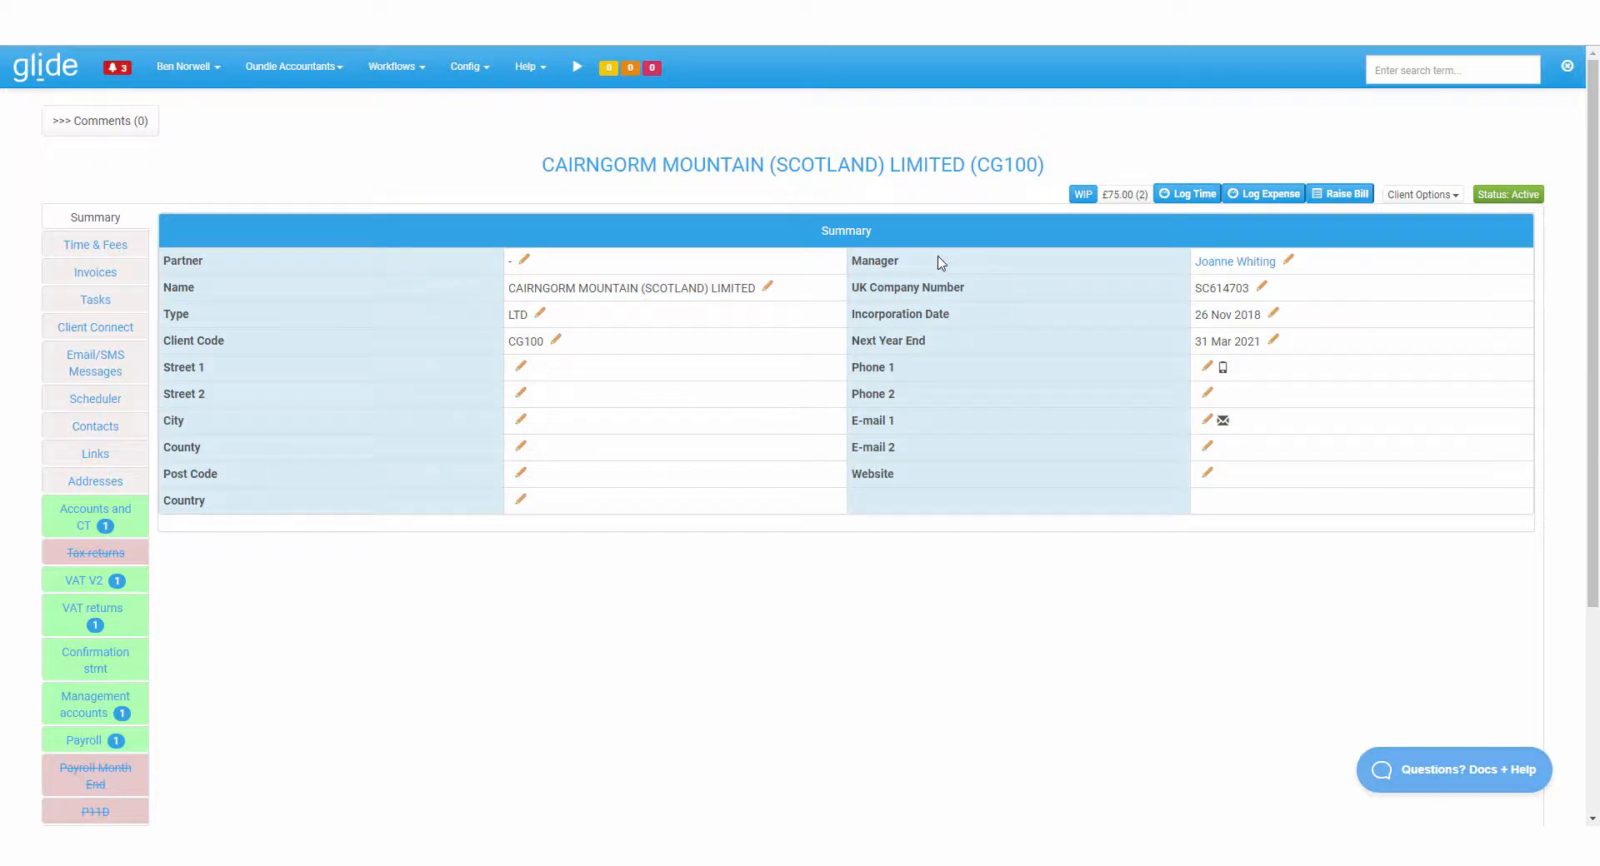
Look through the Cairngorm Mountain client record, examining its summary details and the list of active and disabled workflow systems.
scroll(835, 293, down, 1)
scroll(903, 205, down, 1)
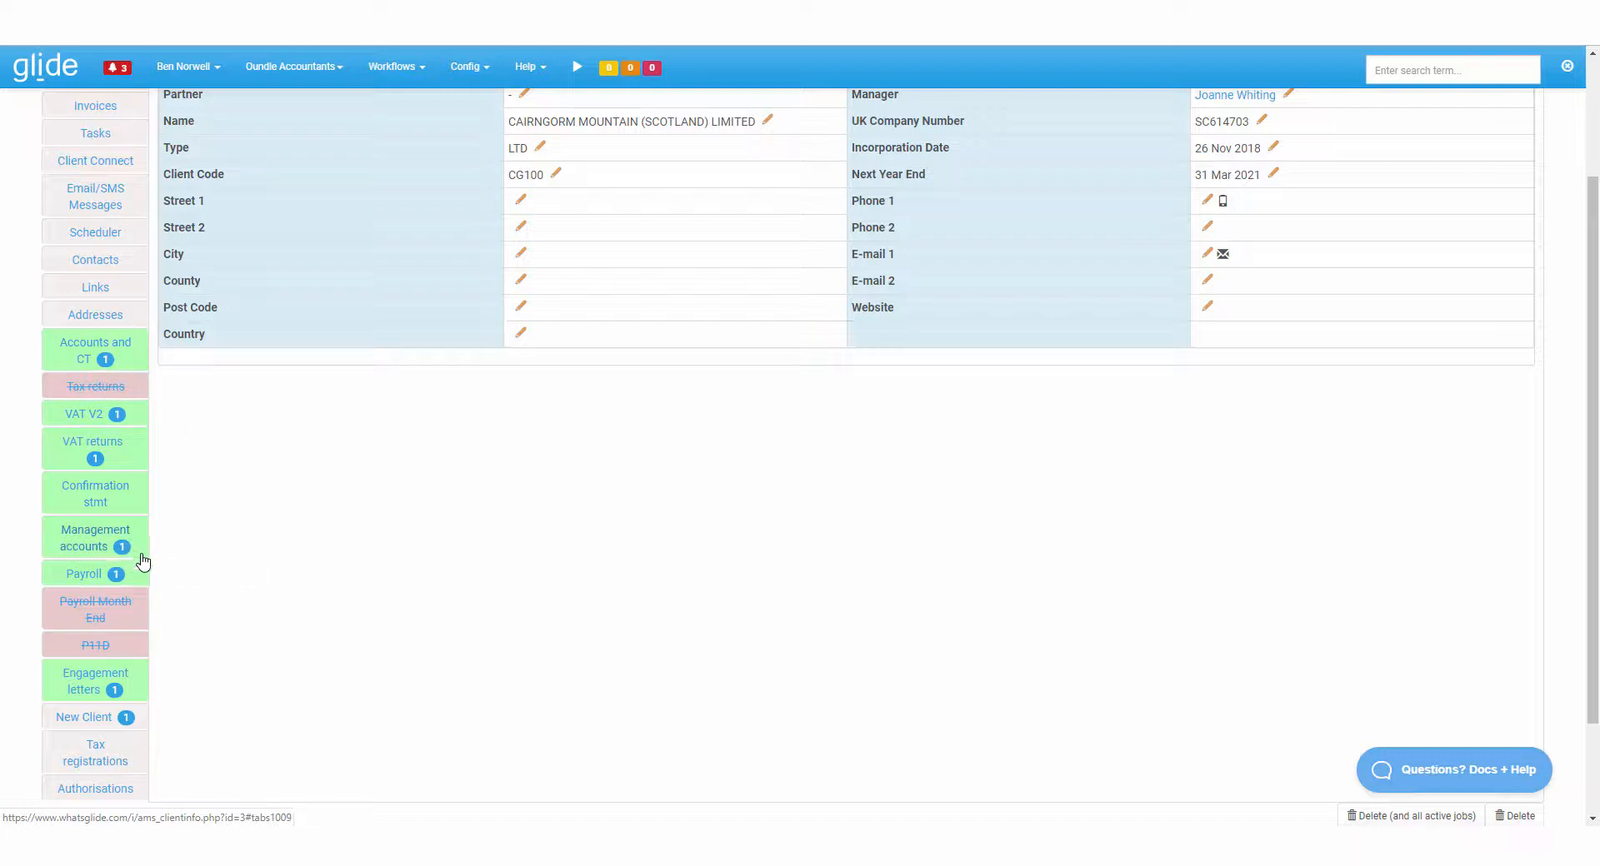
scroll(403, 490, up, 2)
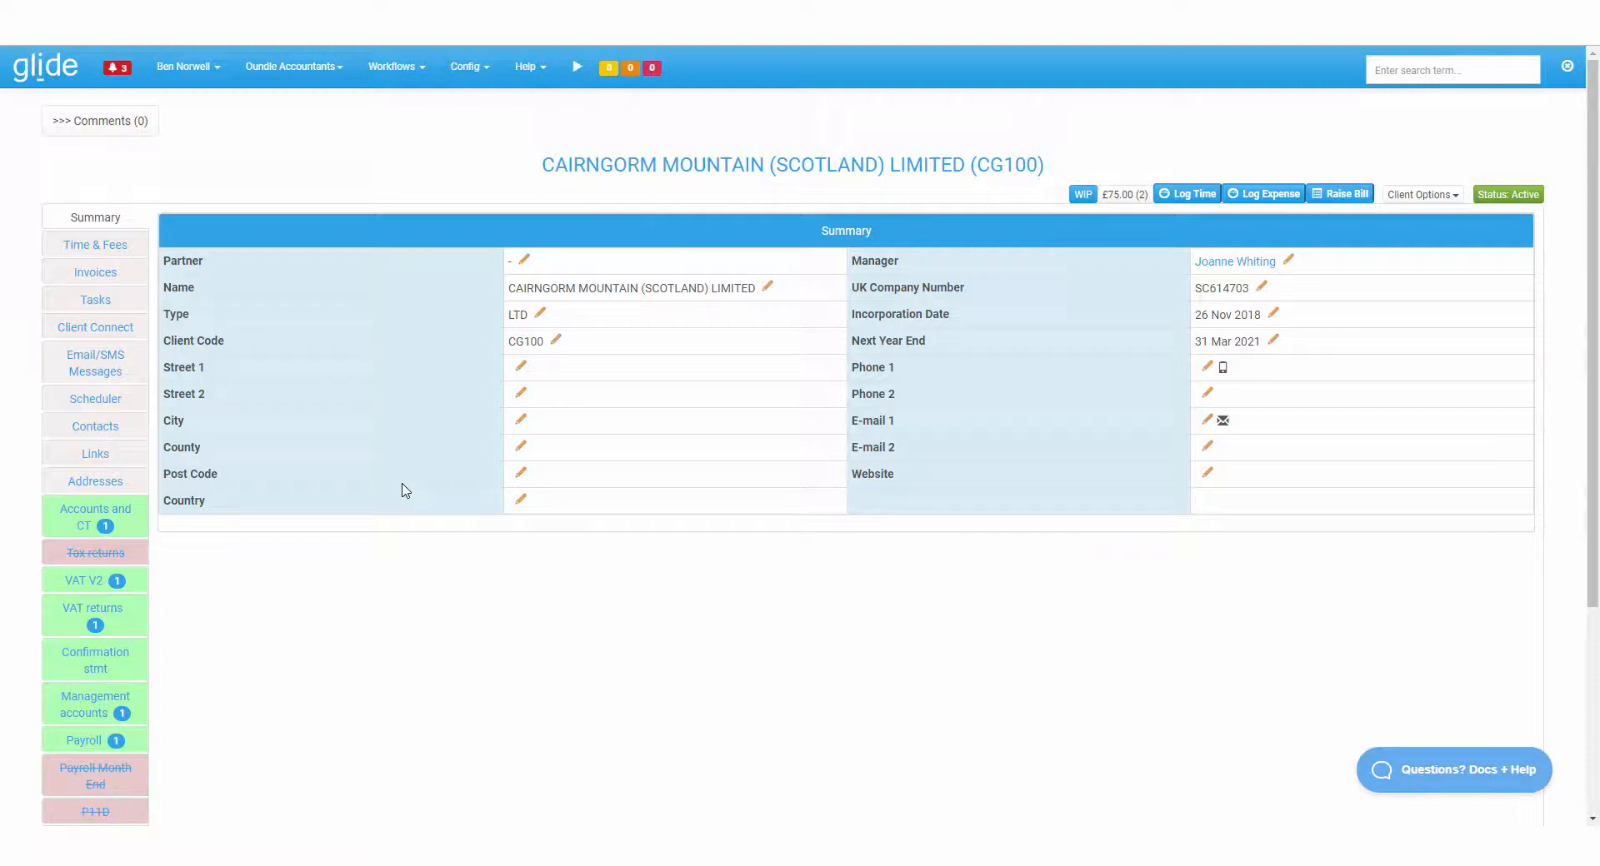
scroll(413, 466, down, 4)
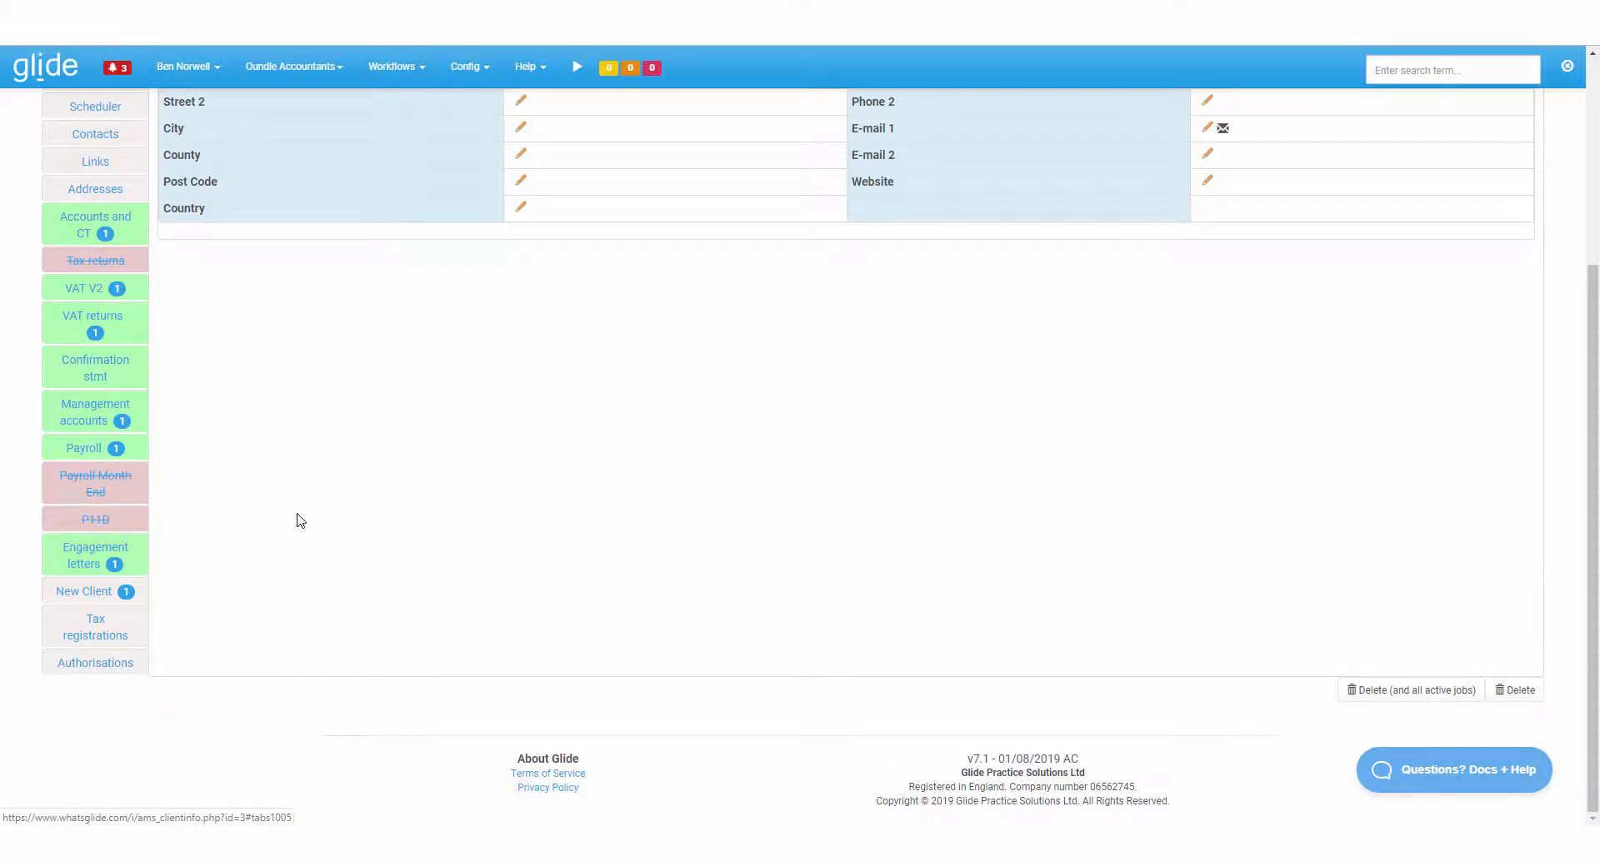
scroll(978, 327, up, 4)
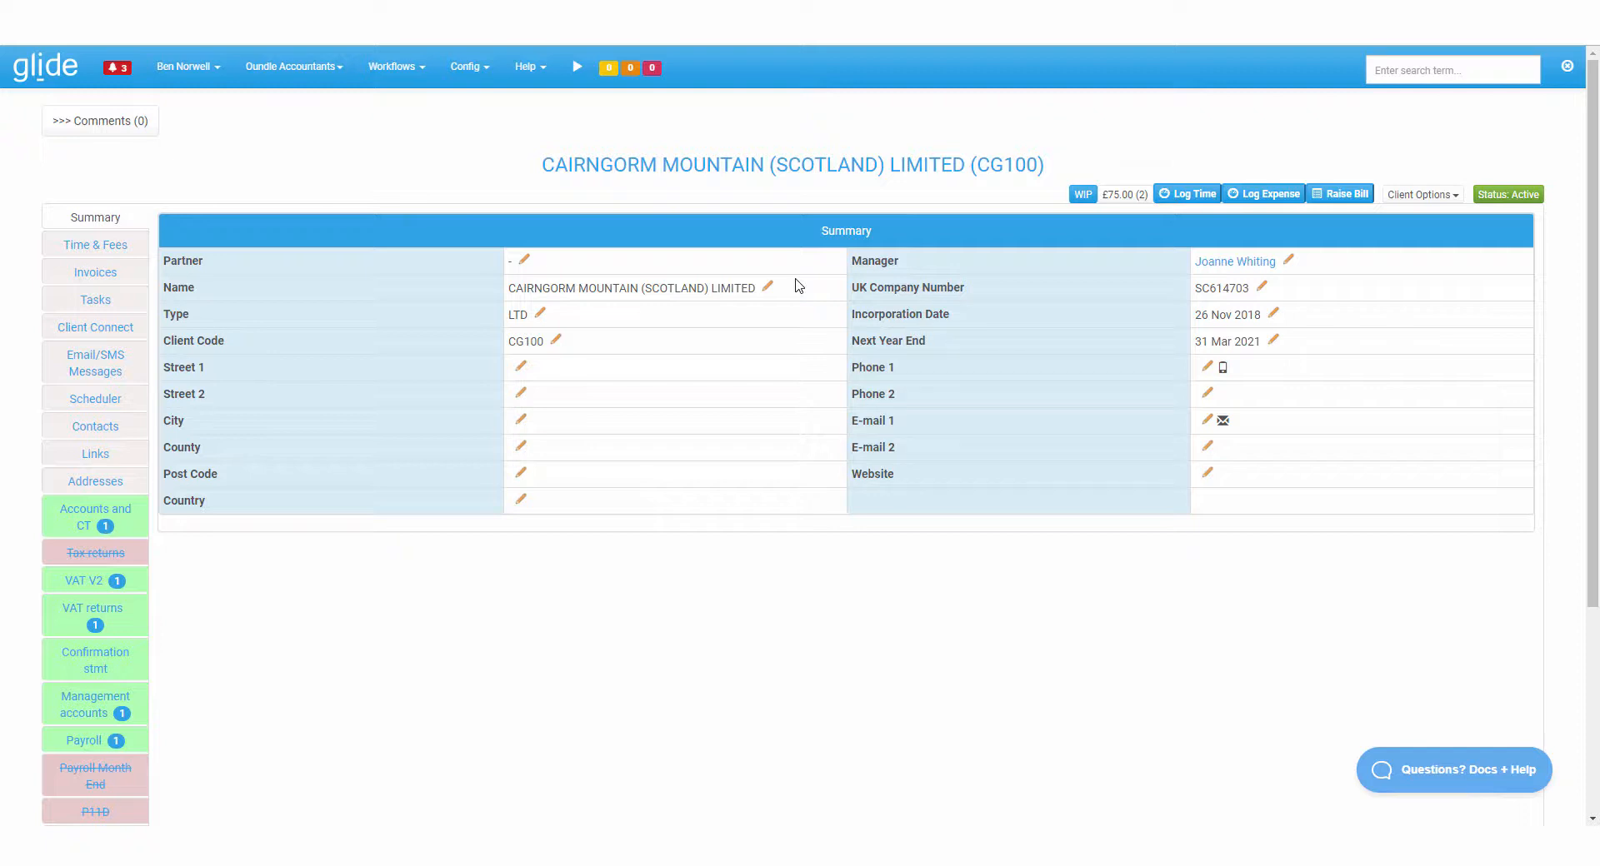
scroll(583, 350, down, 3)
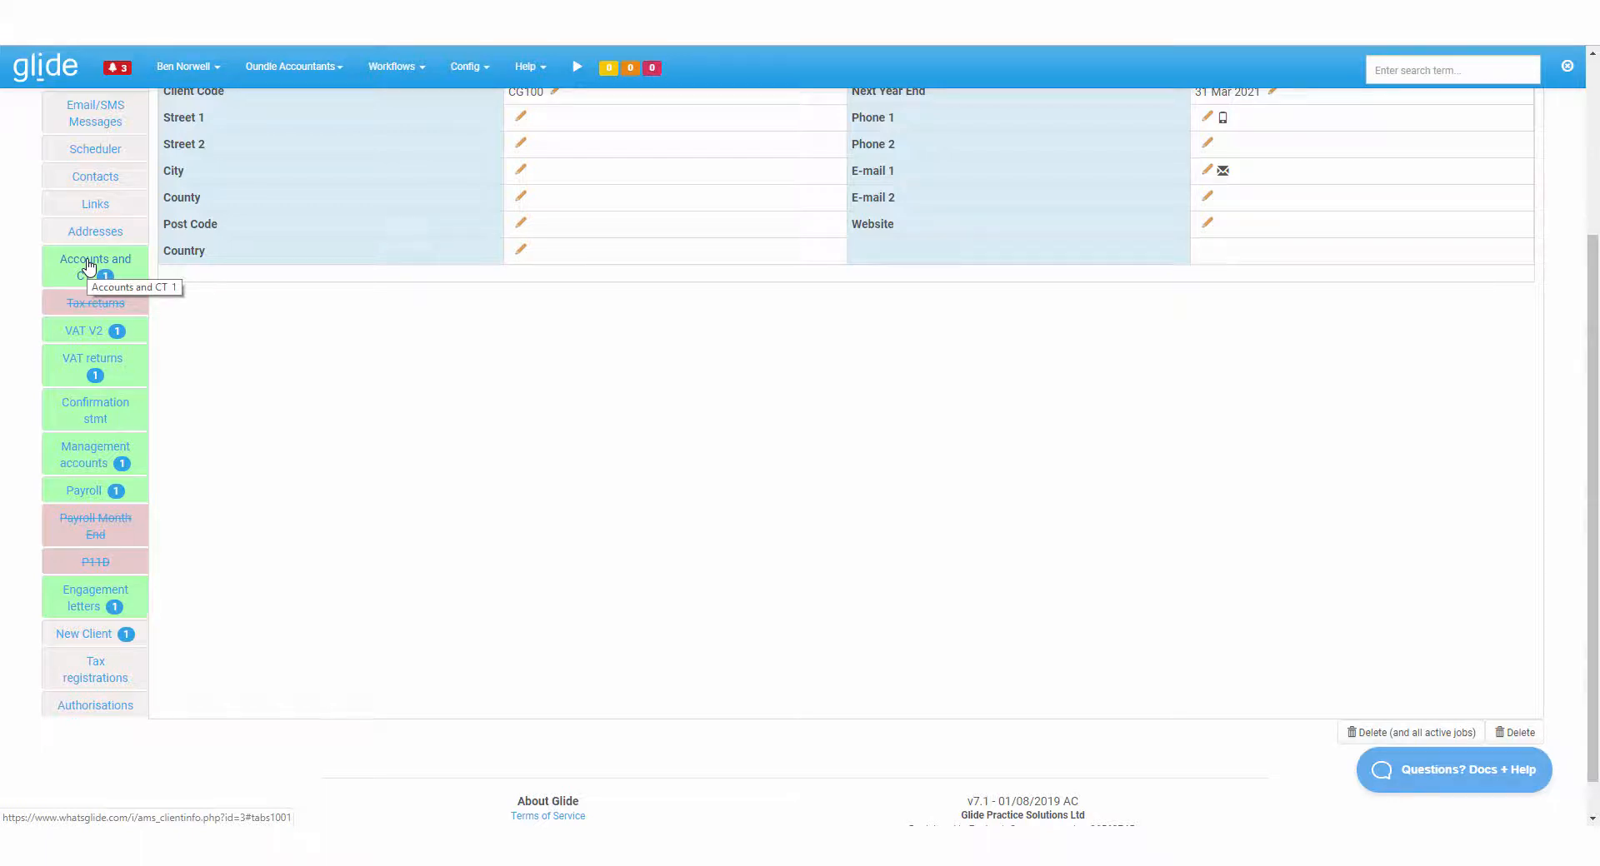
scroll(254, 341, up, 3)
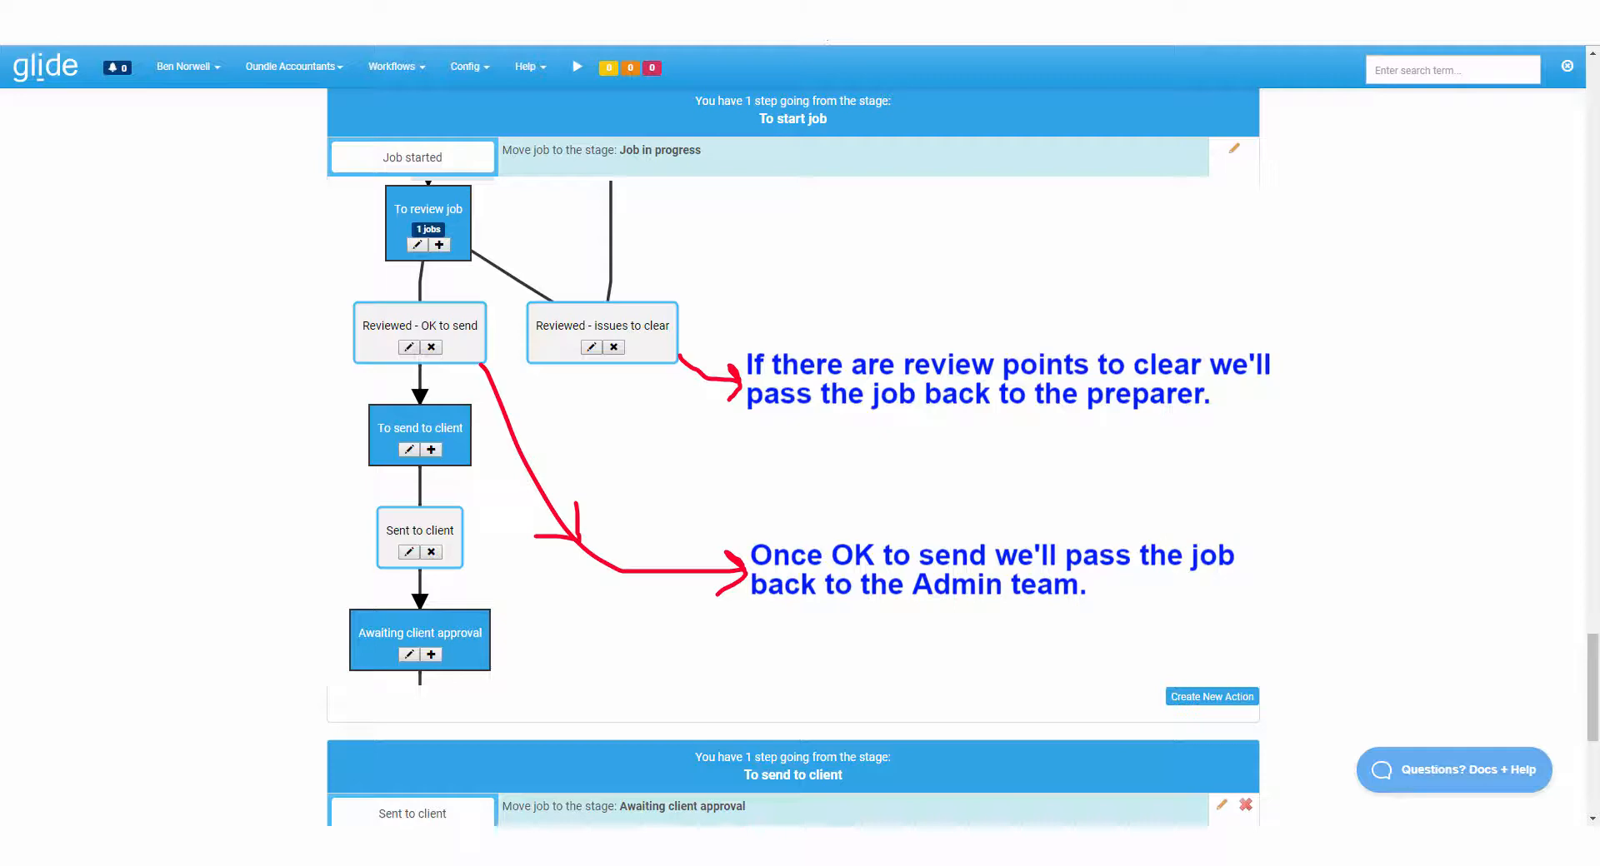
Add a Set job holder action assigning the Admin team to the "Reviewed - OK to send" step of the To review job stage.
scroll(1224, 452, down, 2)
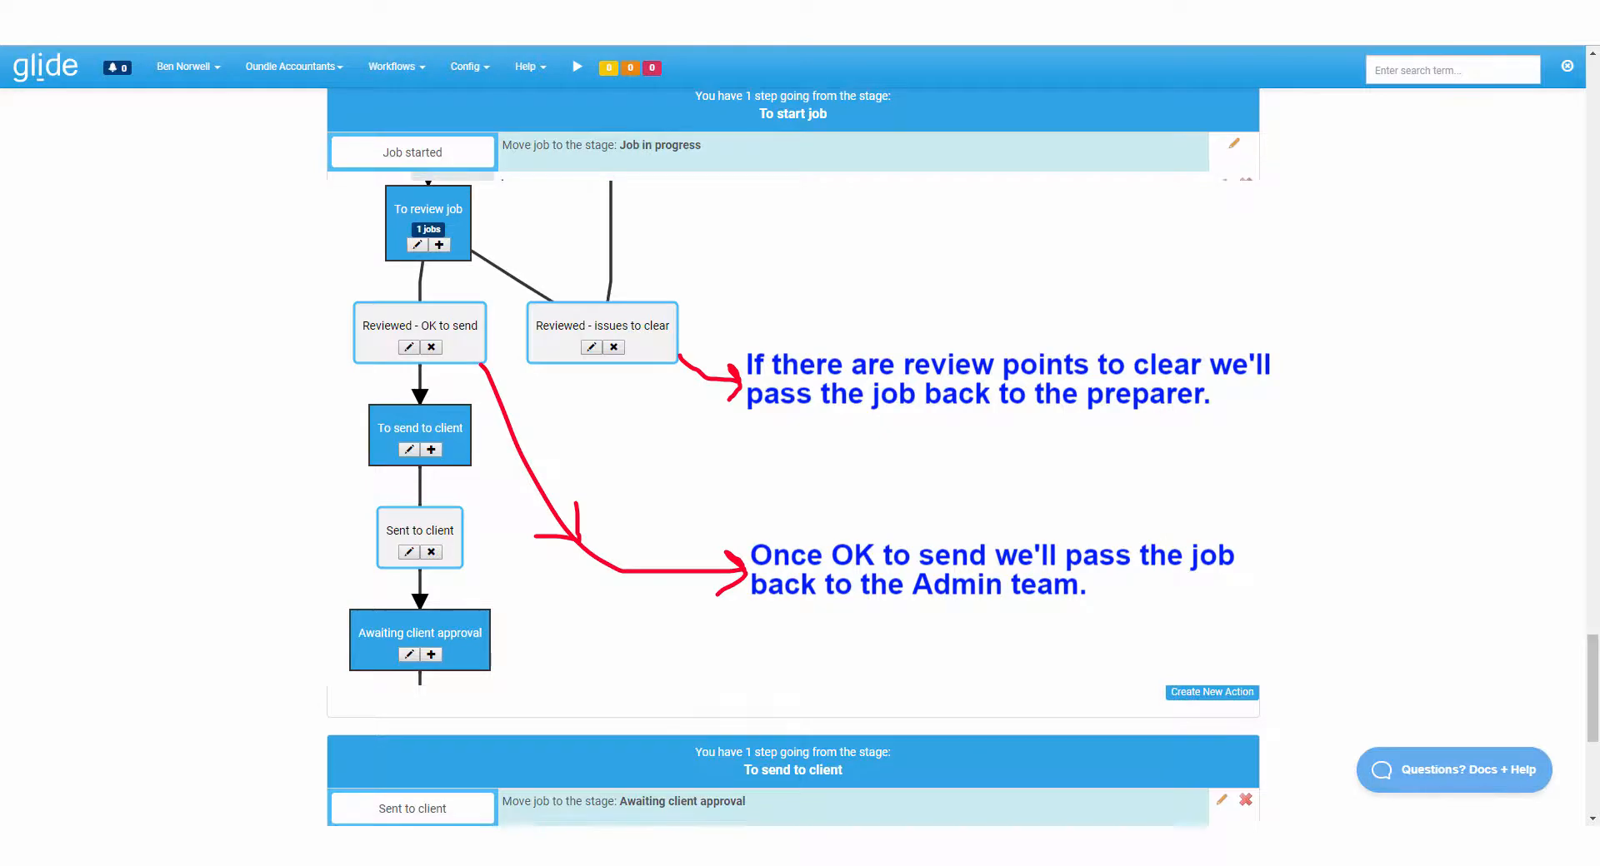
click(1224, 451)
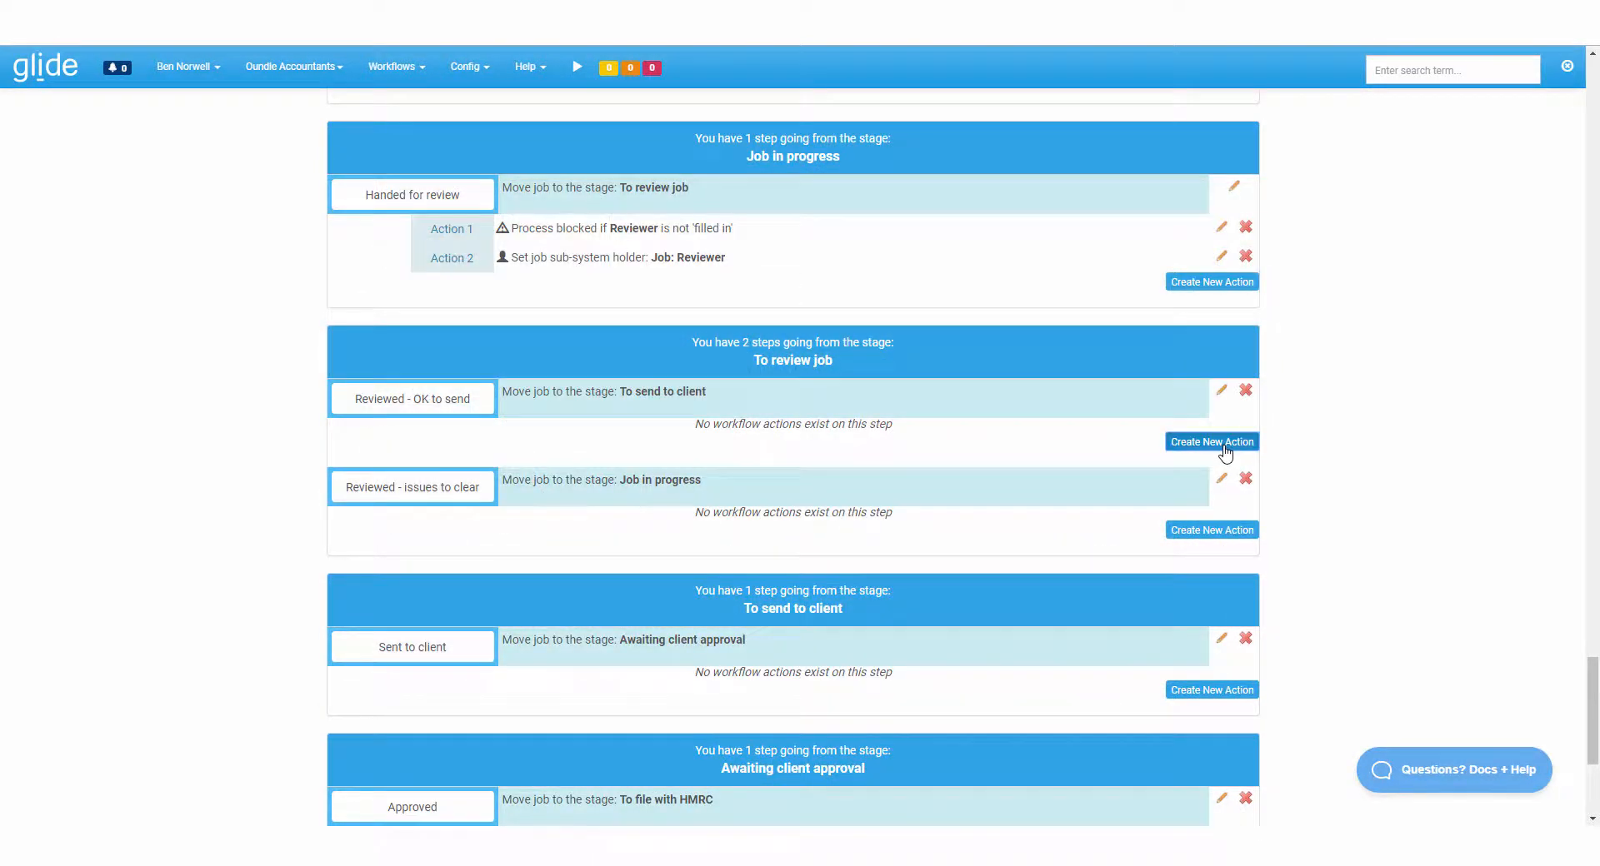
click(846, 154)
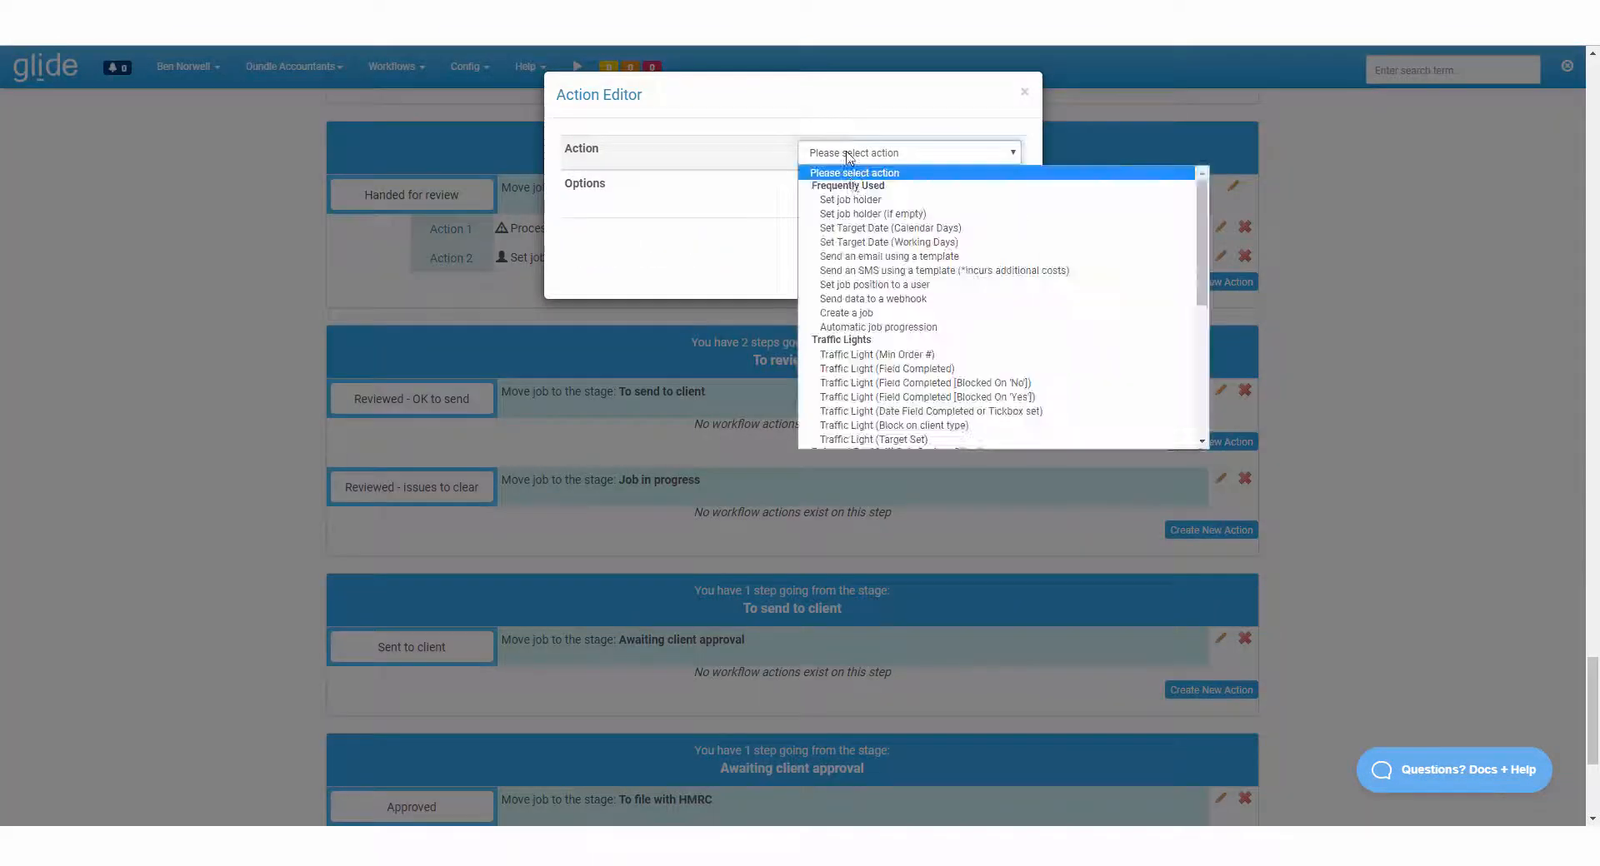
click(858, 199)
click(854, 231)
click(862, 416)
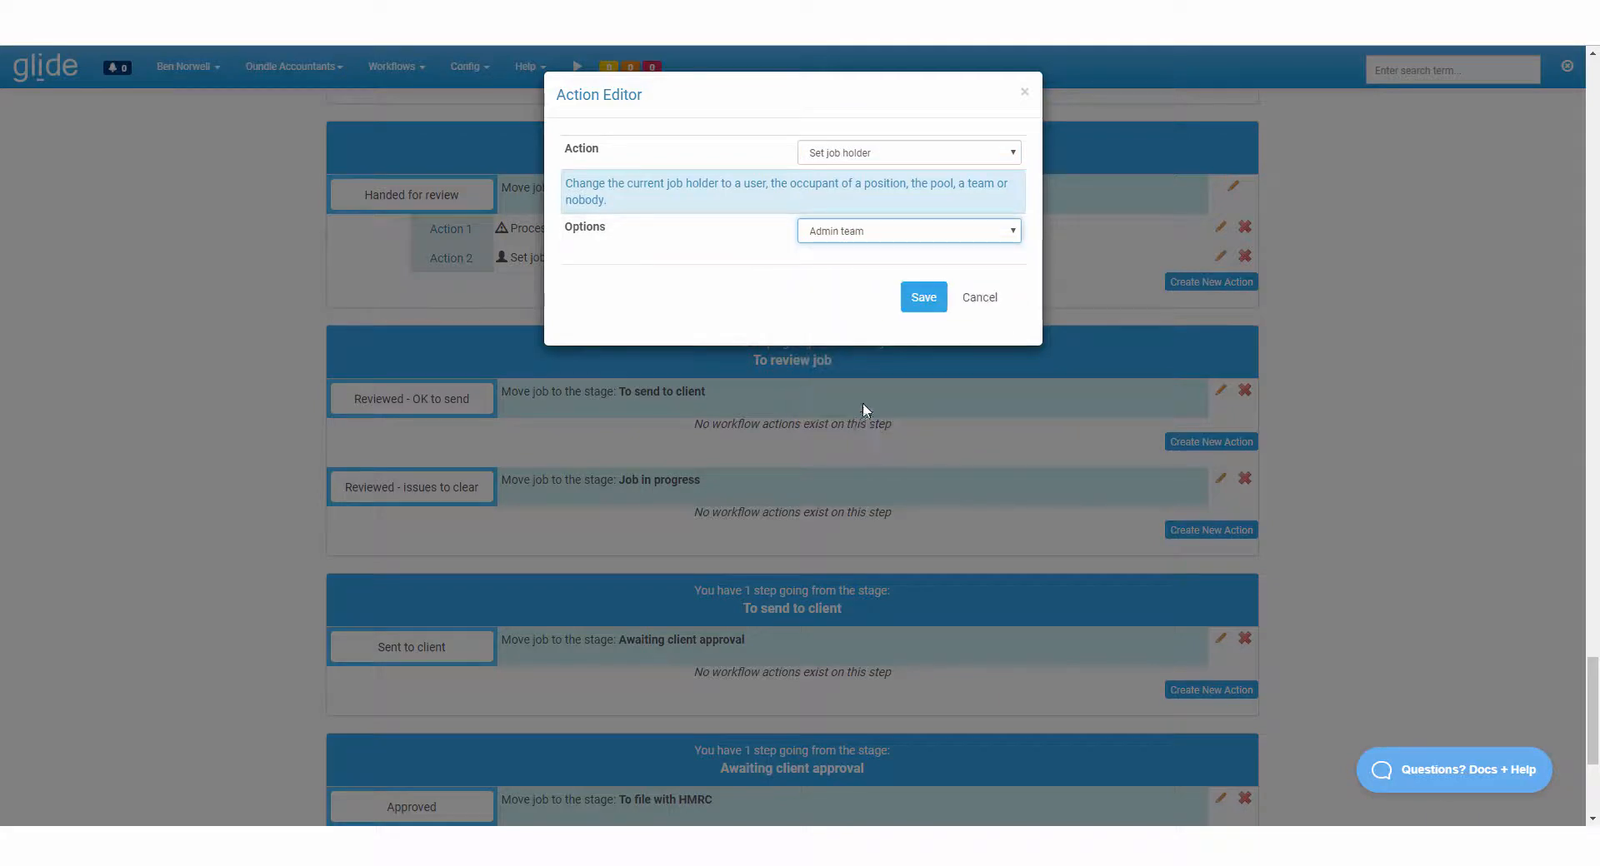
click(920, 298)
scroll(844, 333, down, 1)
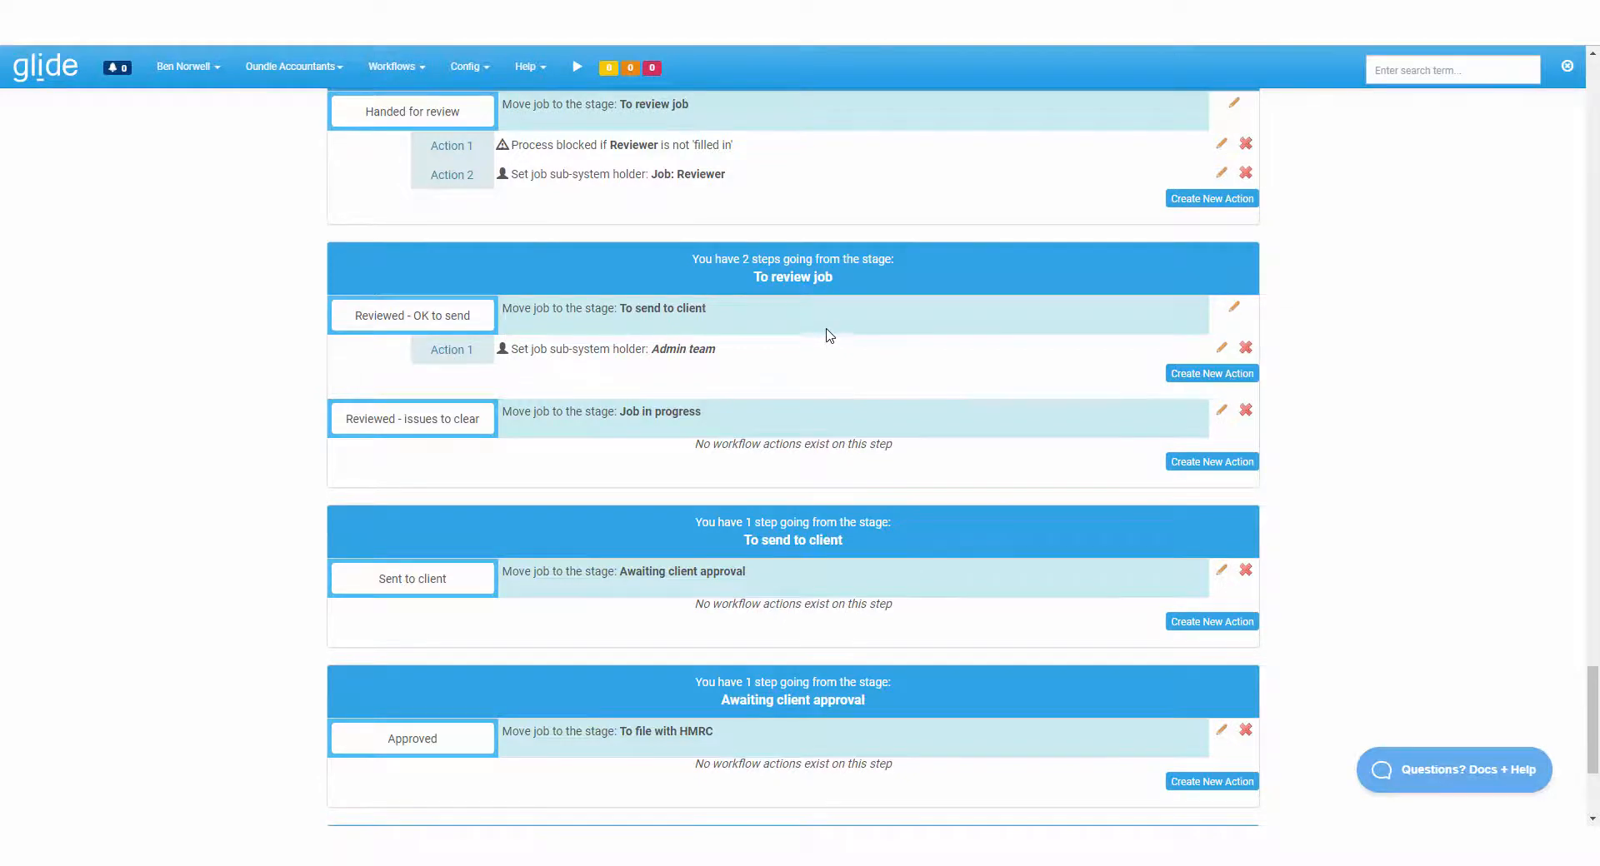
Add a Set job holder action assigning the Preparer to the "Reviewed - issues to clear" step of the To review job stage.
scroll(829, 334, down, 4)
scroll(838, 427, up, 2)
scroll(837, 428, up, 1)
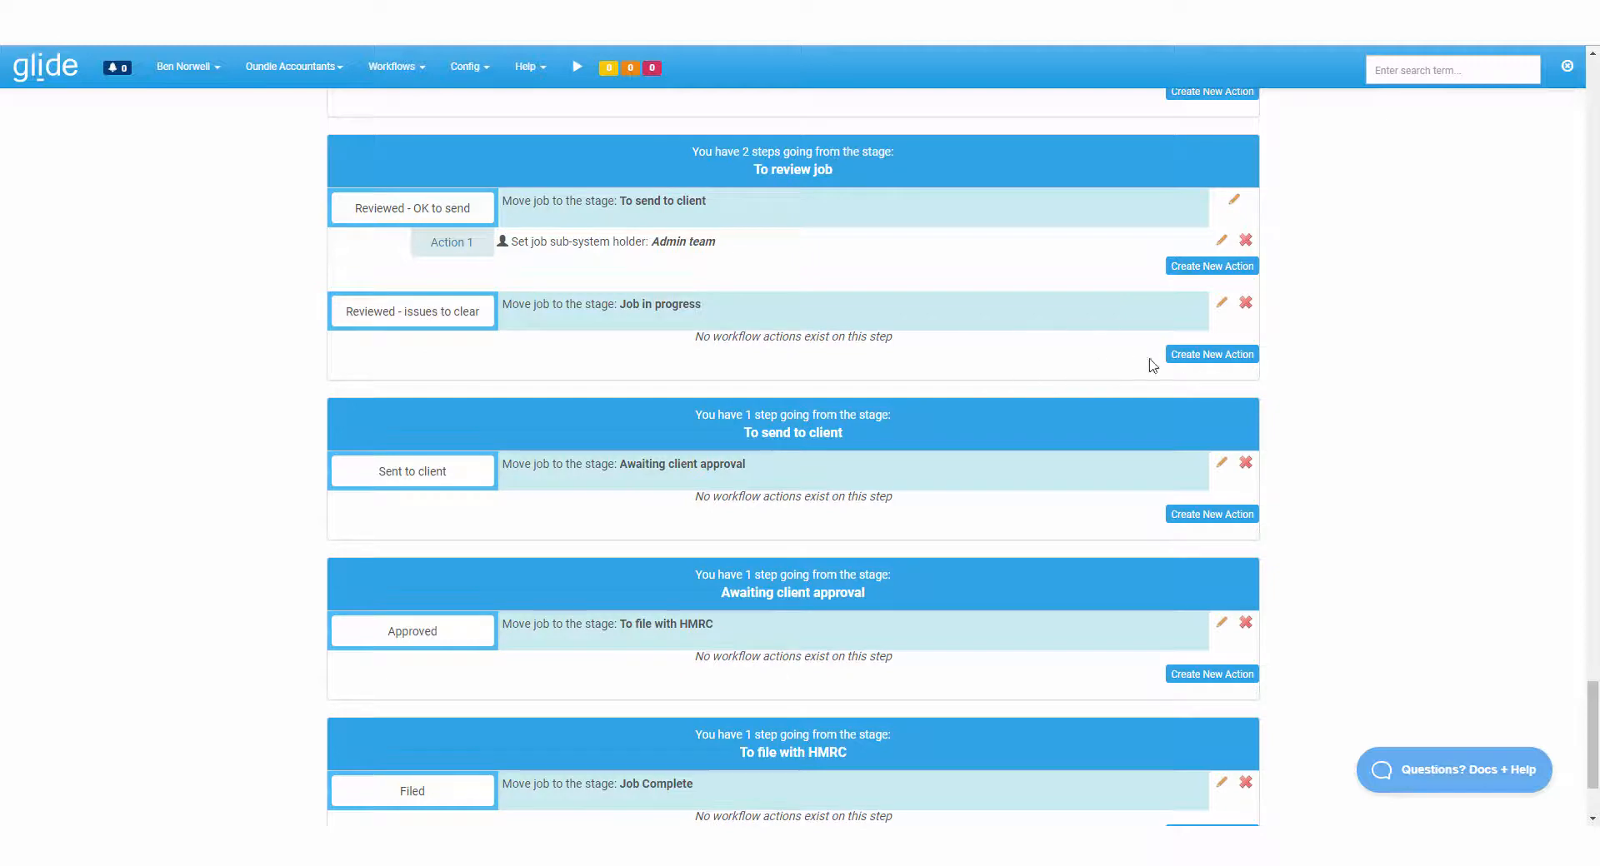
click(1199, 356)
click(857, 200)
click(856, 230)
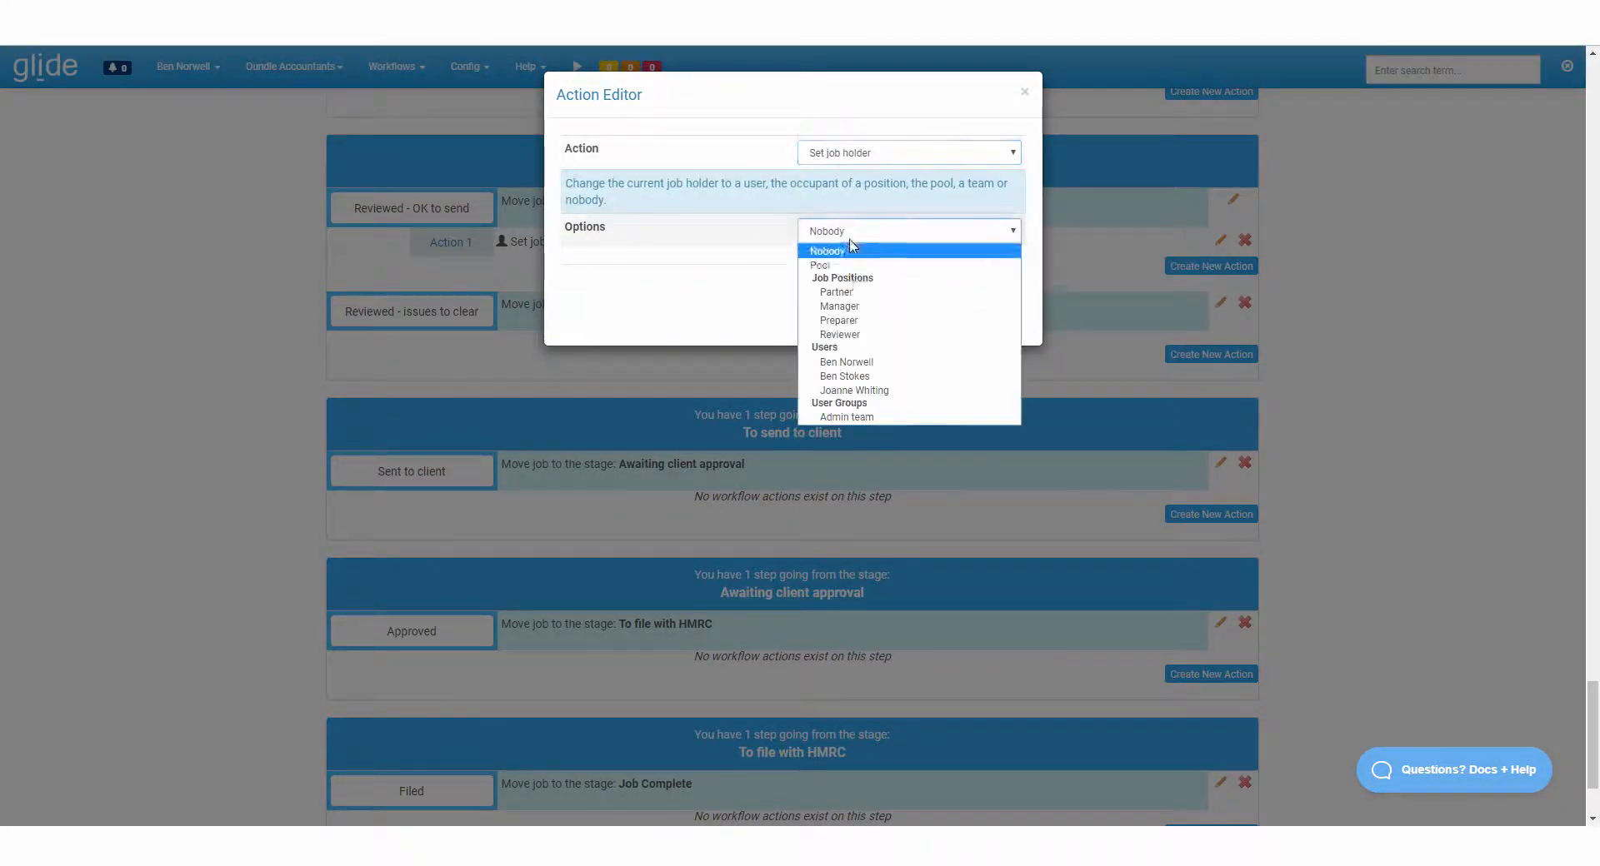
click(851, 284)
click(923, 297)
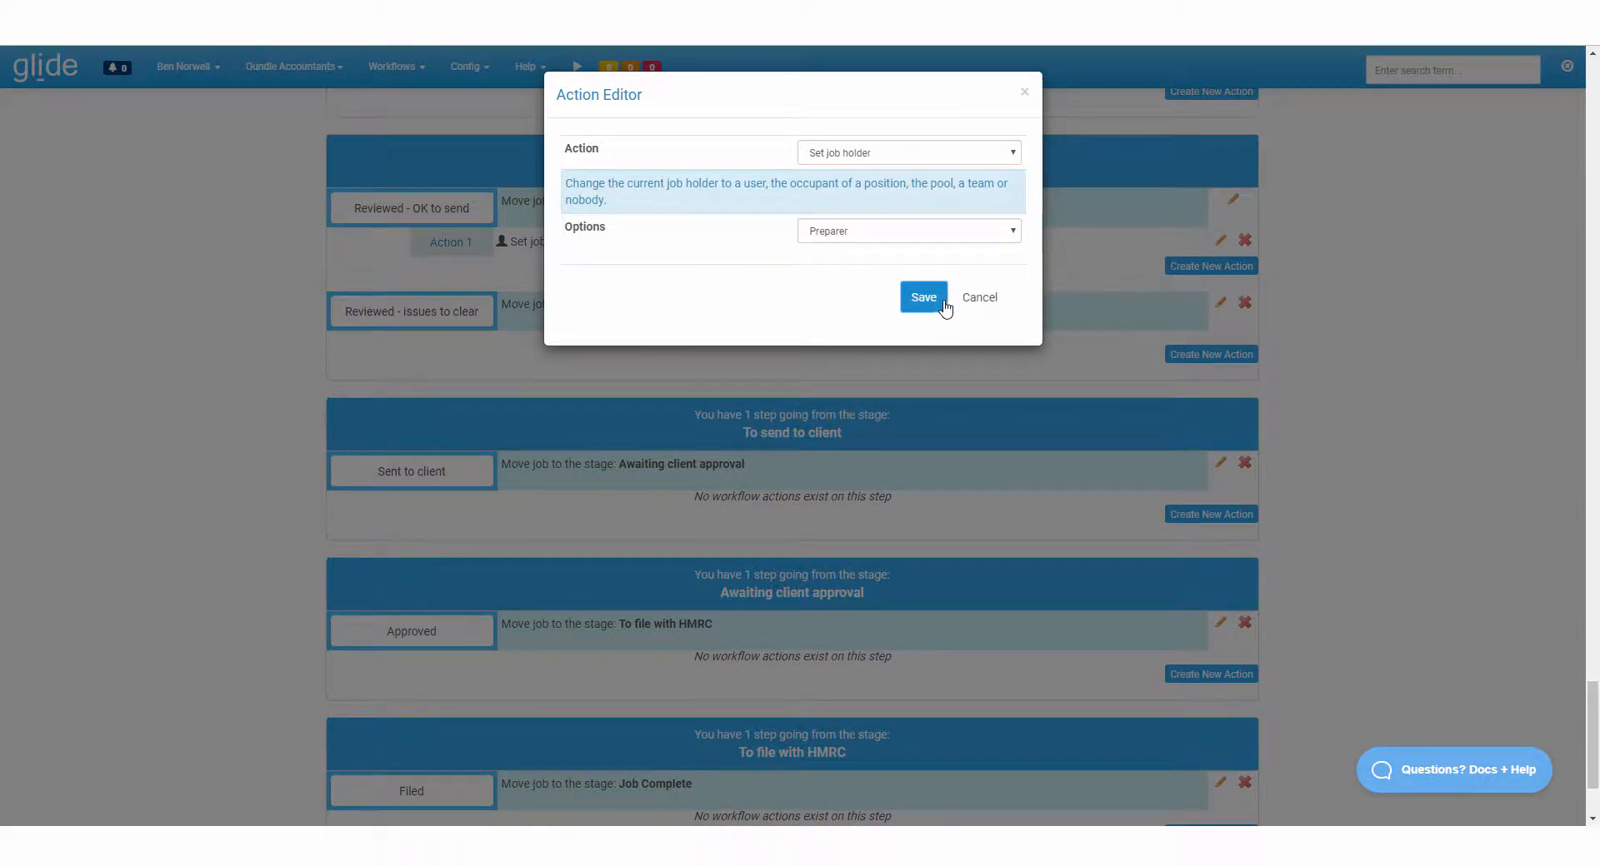
Add a Traffic Light (Field Completed) action on the Preparer field to the "Reviewed - issues to clear" step.
scroll(730, 354, up, 9)
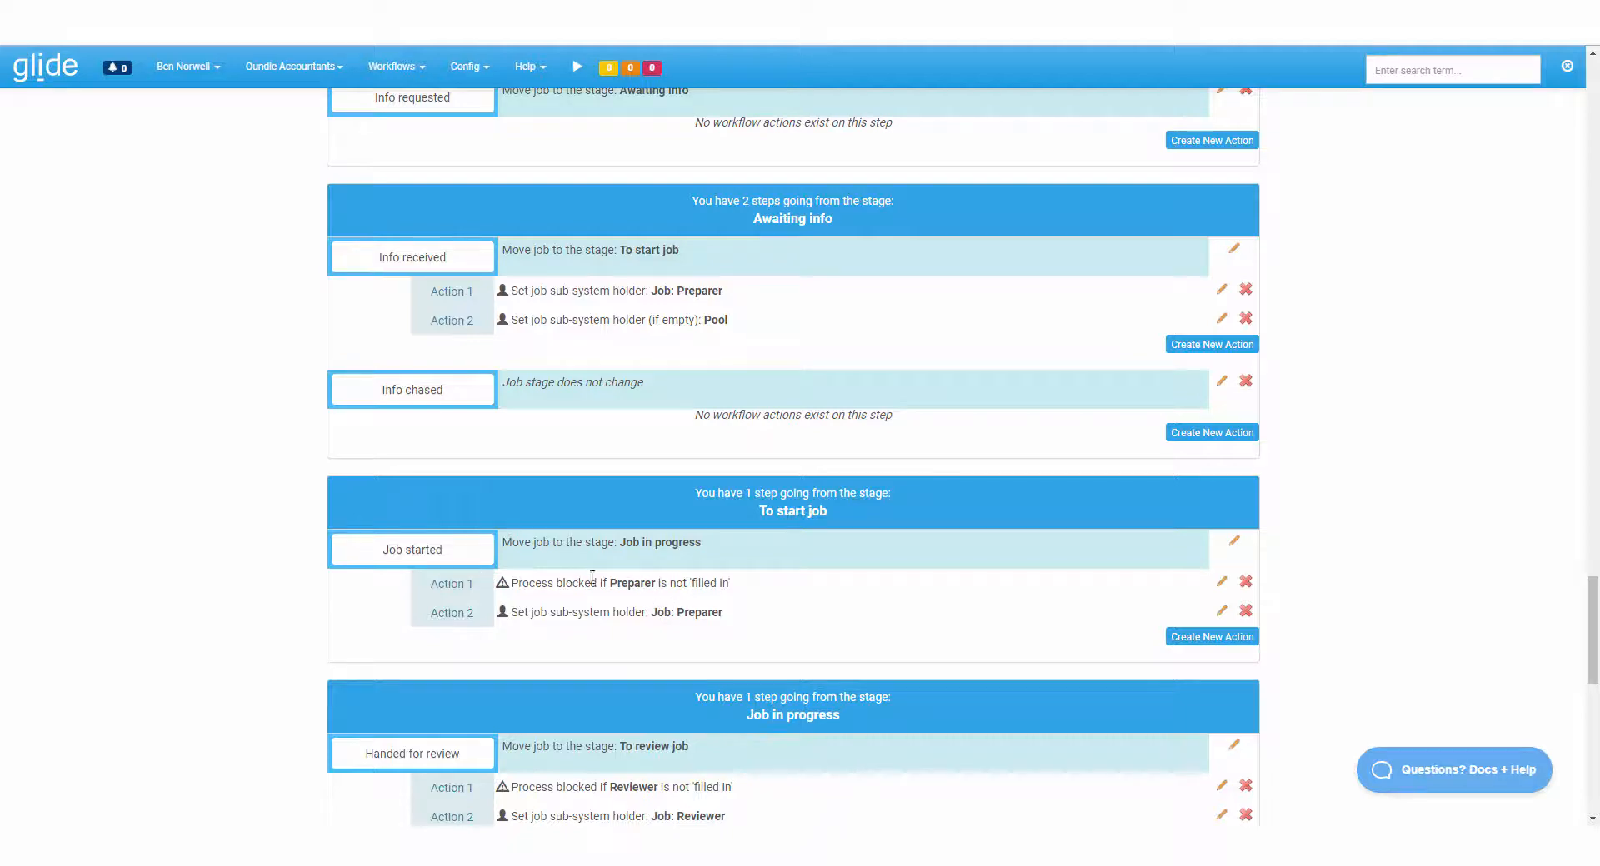
scroll(639, 575, down, 8)
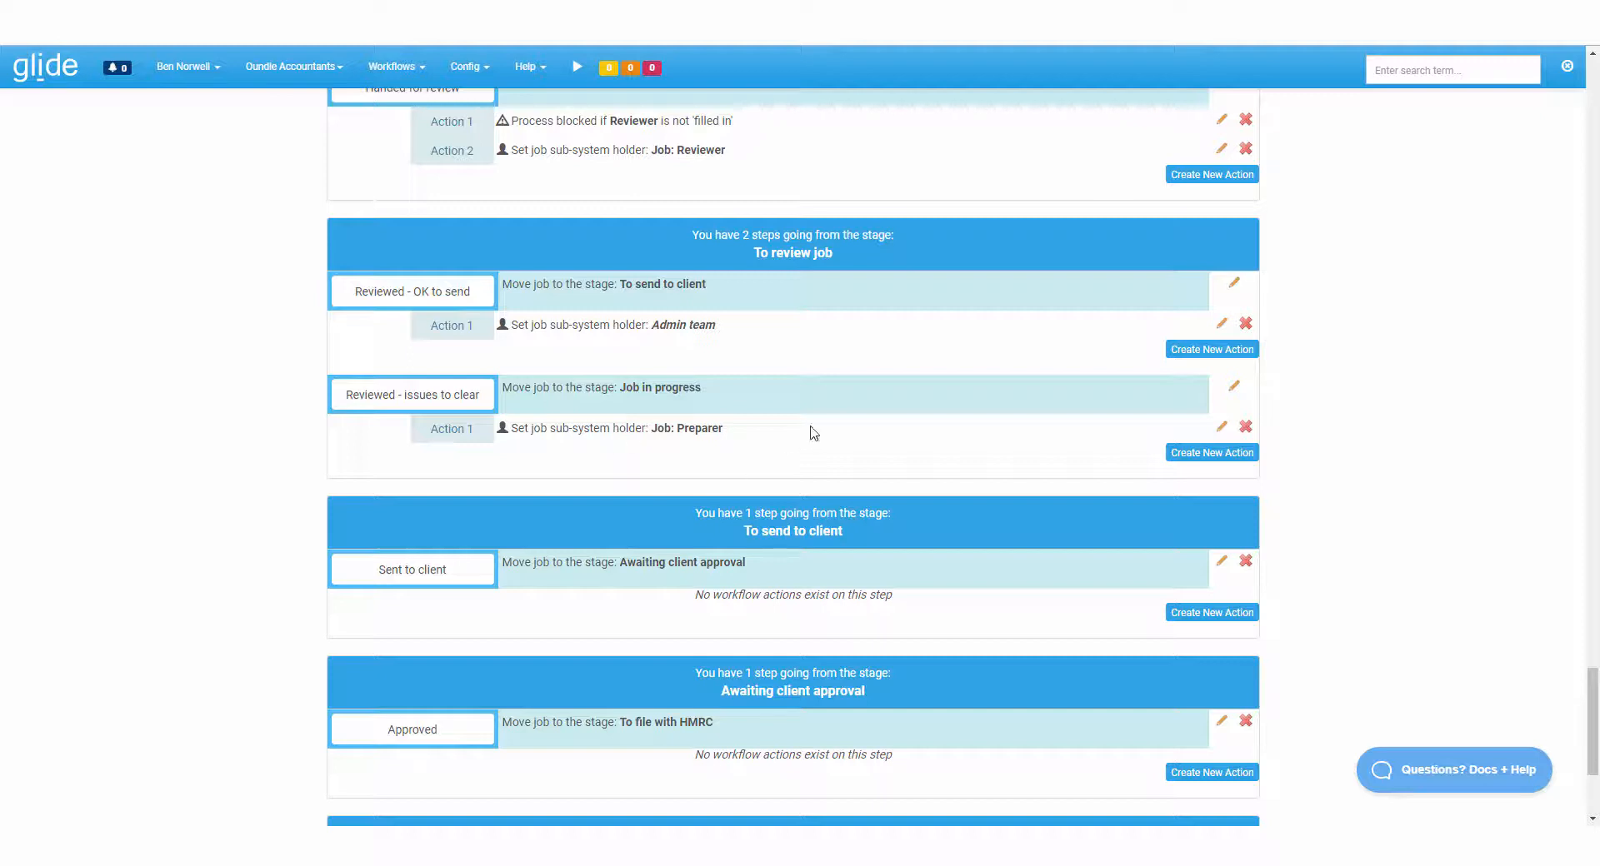
click(1218, 456)
click(854, 158)
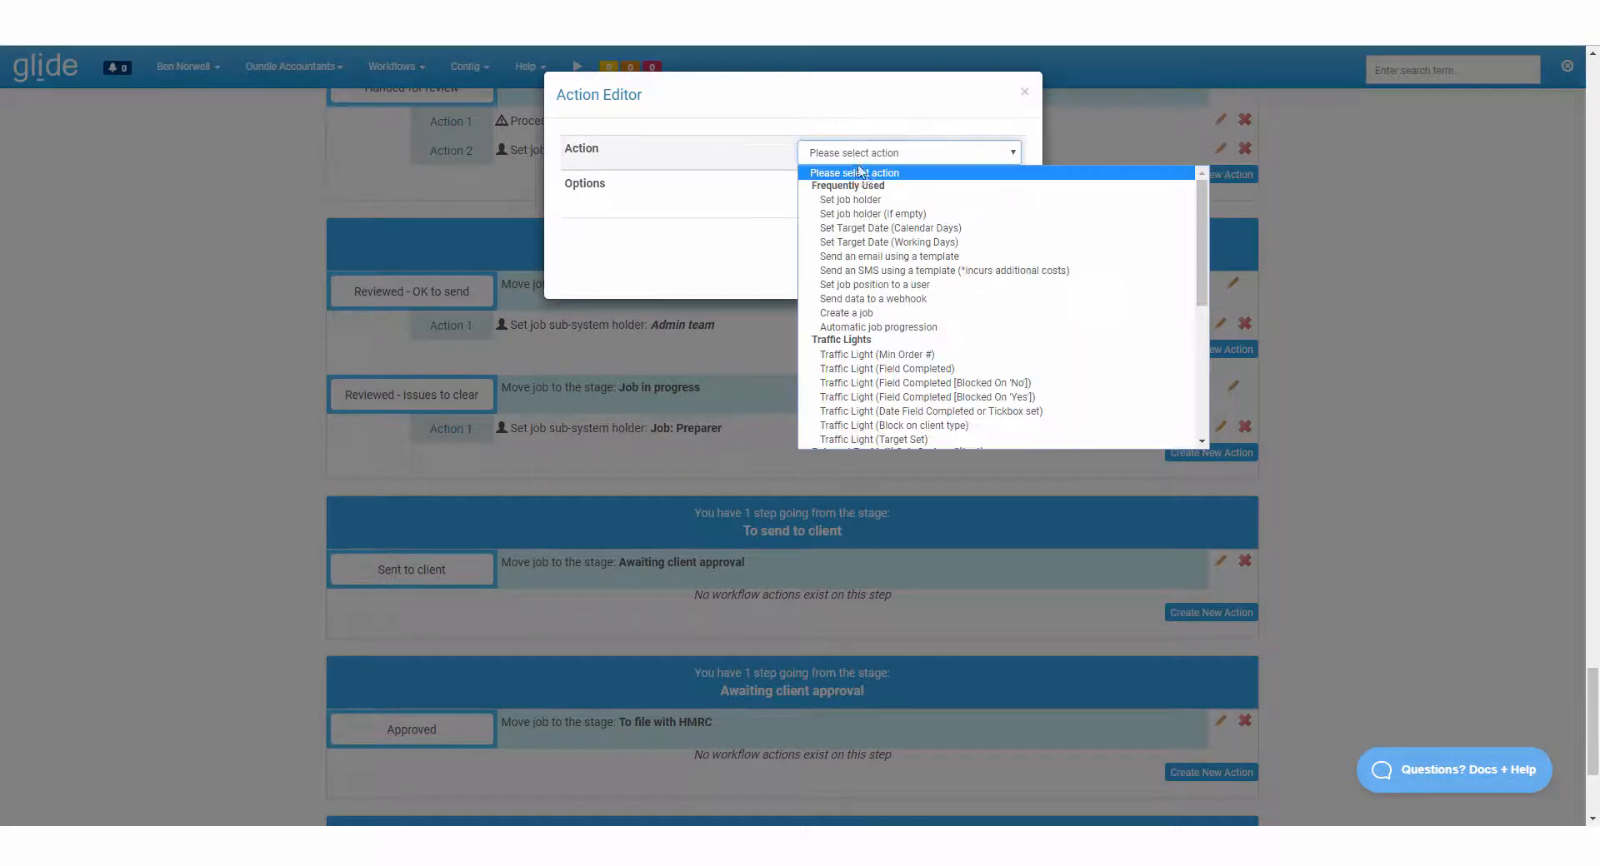
click(941, 370)
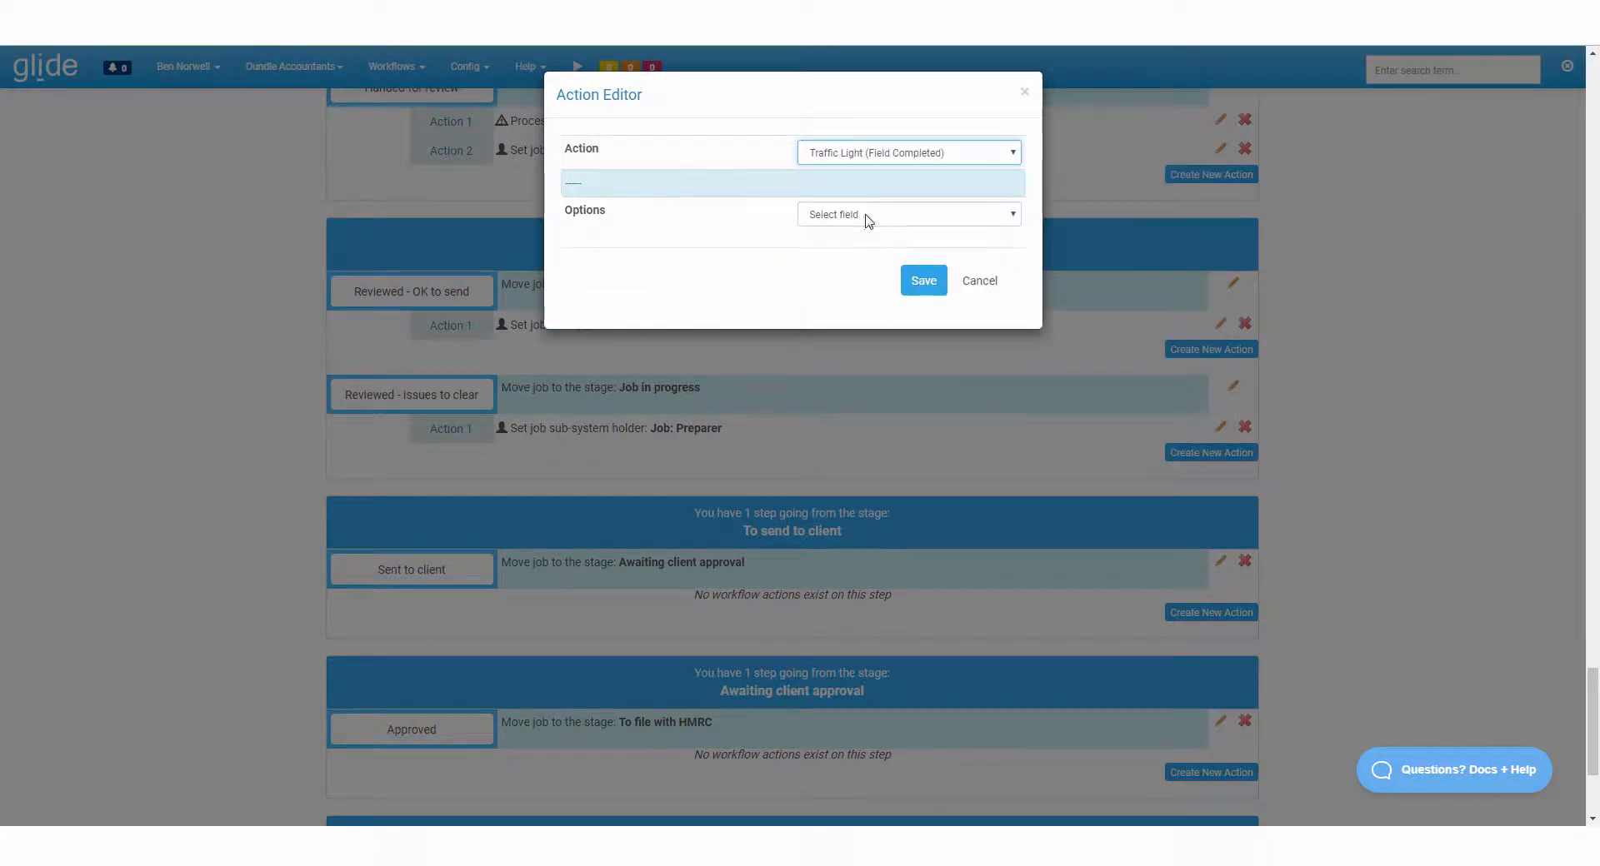
click(865, 216)
click(883, 263)
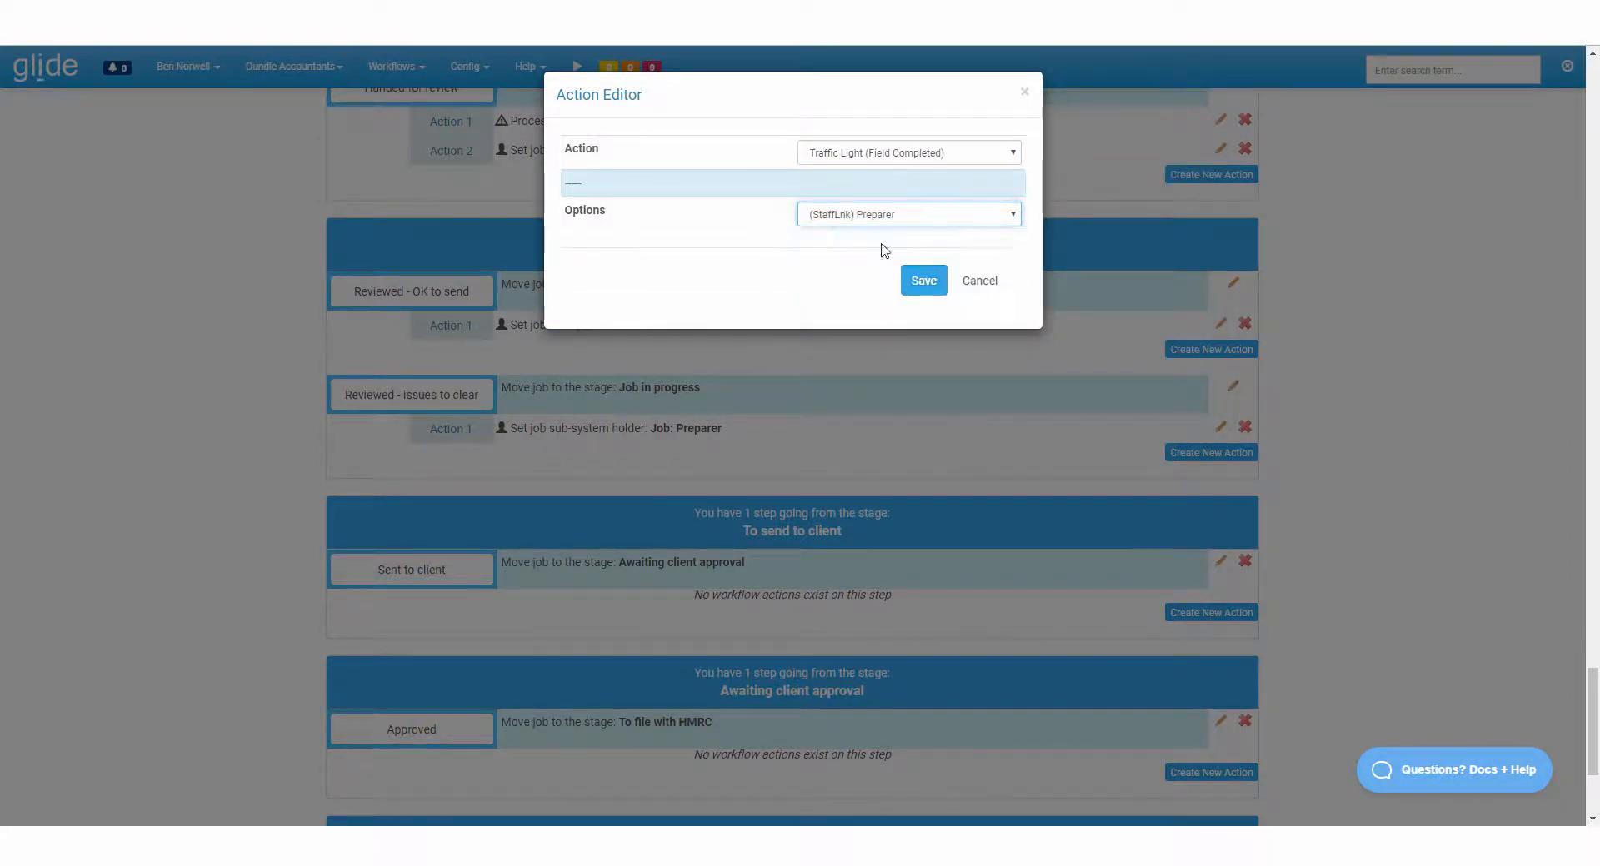
click(922, 288)
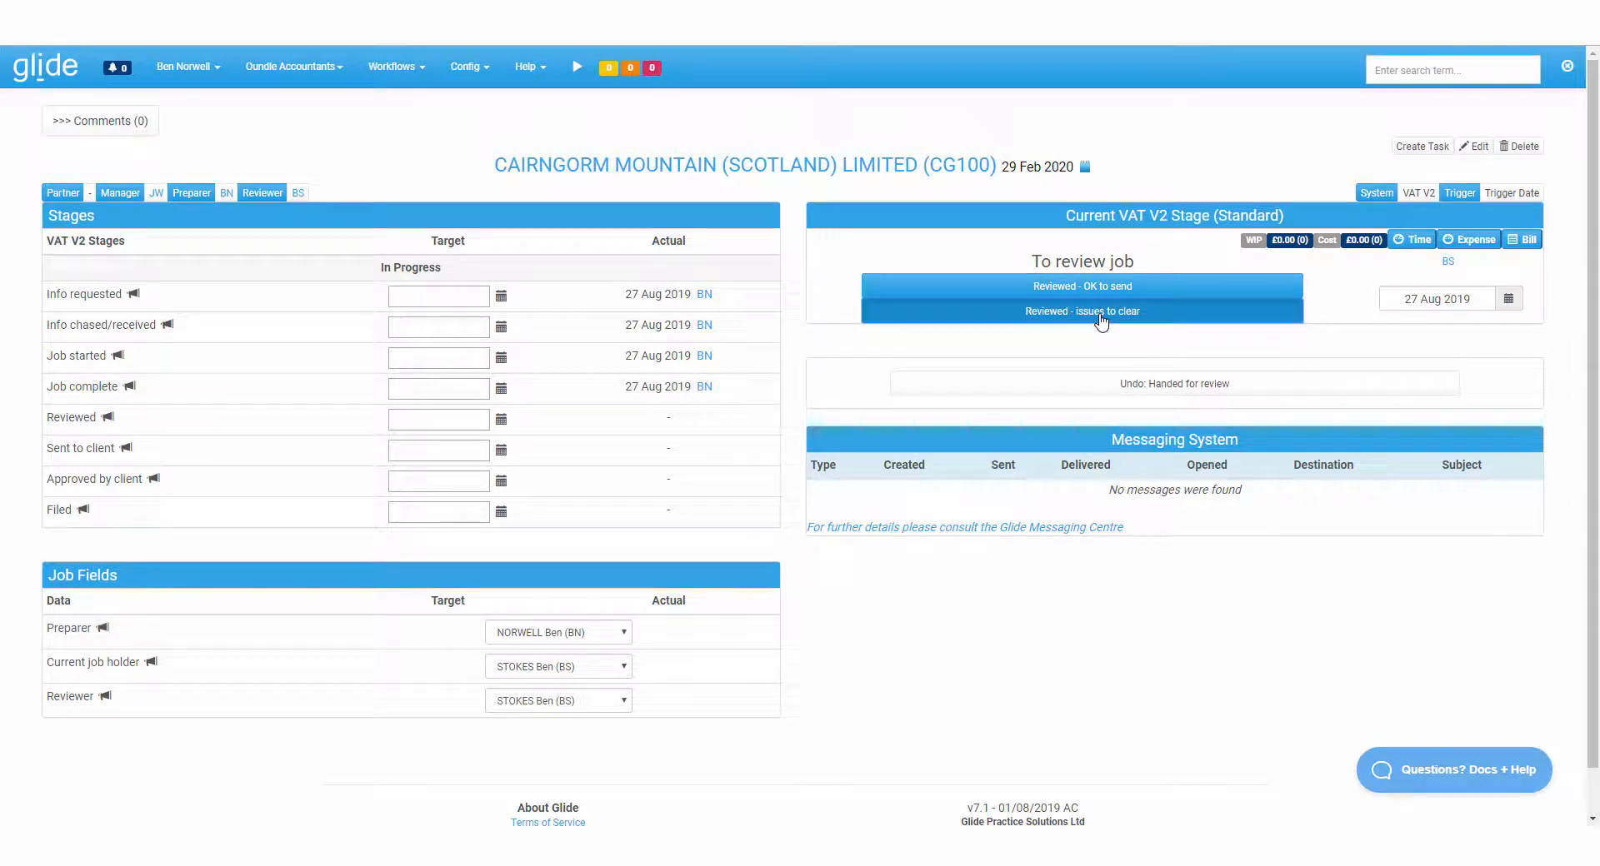
Progress the Cairngorm Mountain VAT V2 job through Reviewed - issues to clear, Handed for review, Reviewed - OK to send and Sent to client.
click(1099, 314)
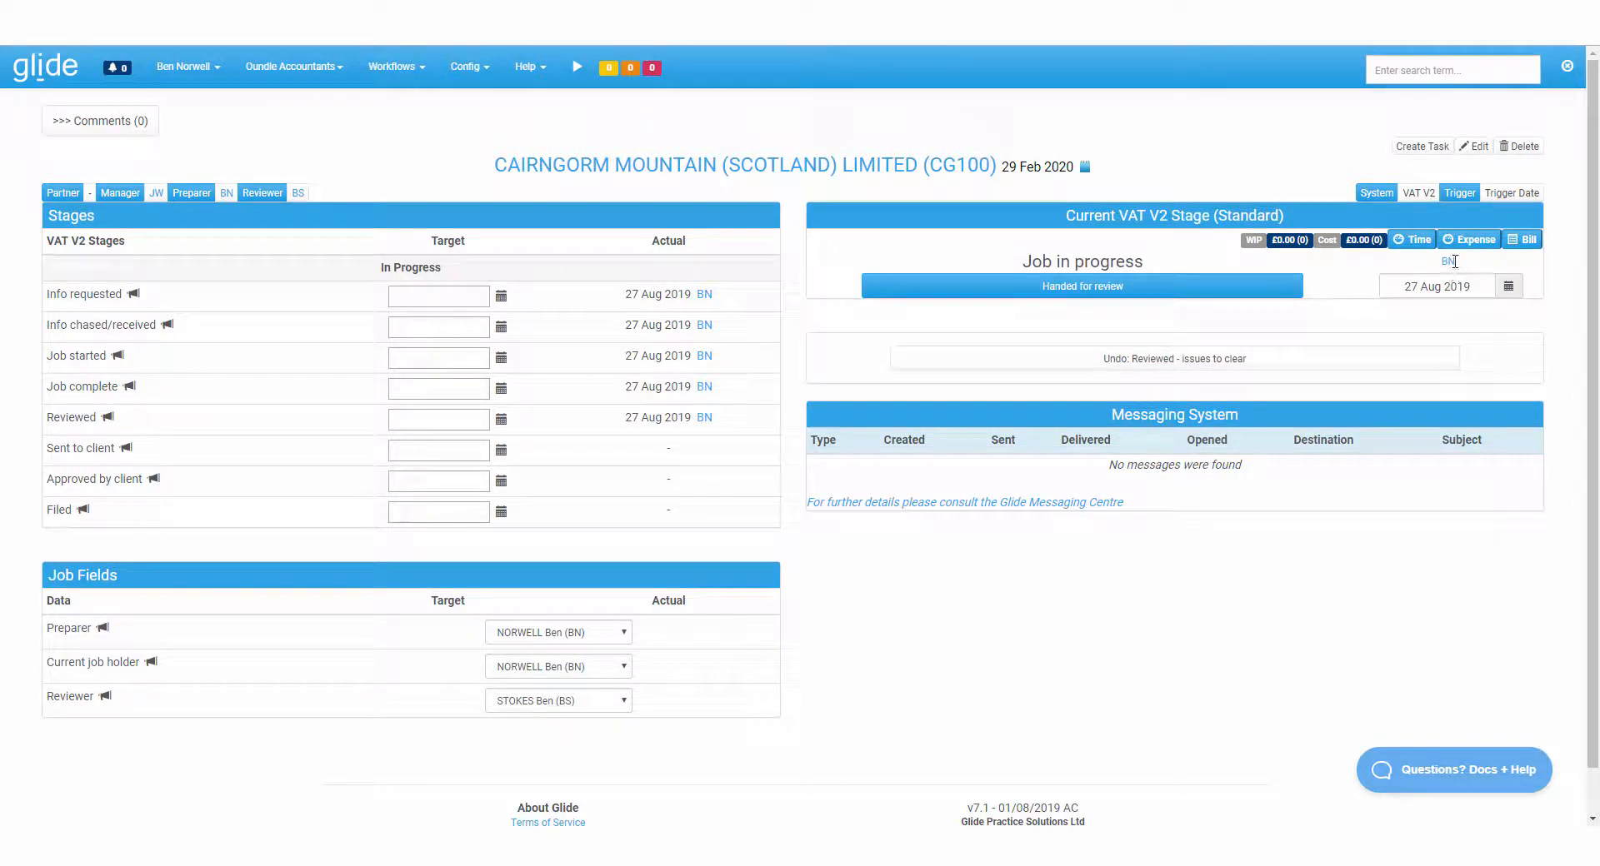
click(1090, 291)
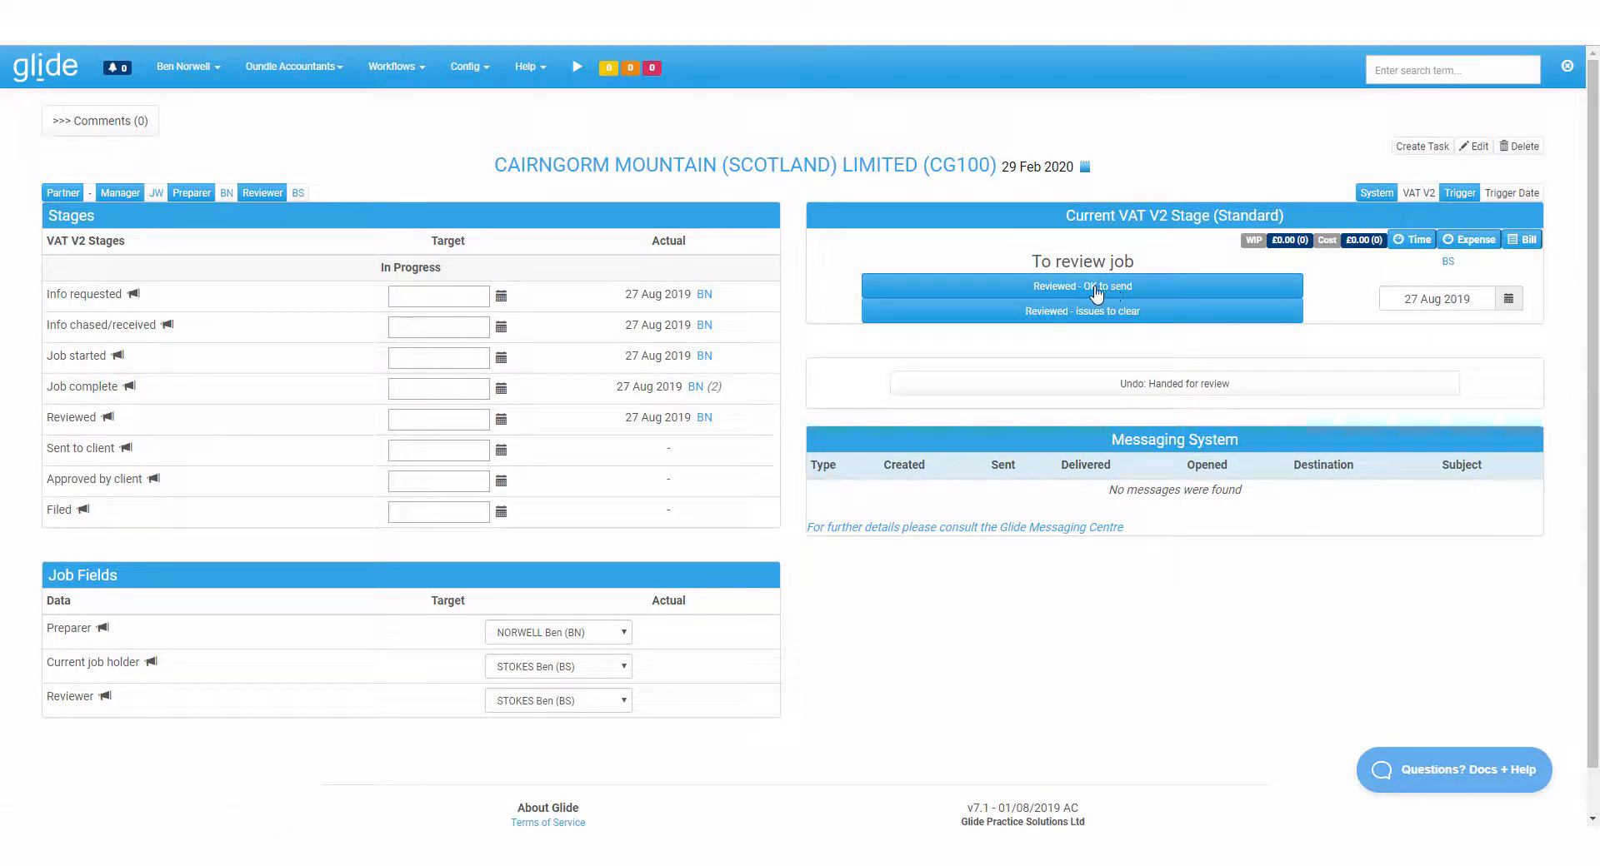
click(1079, 292)
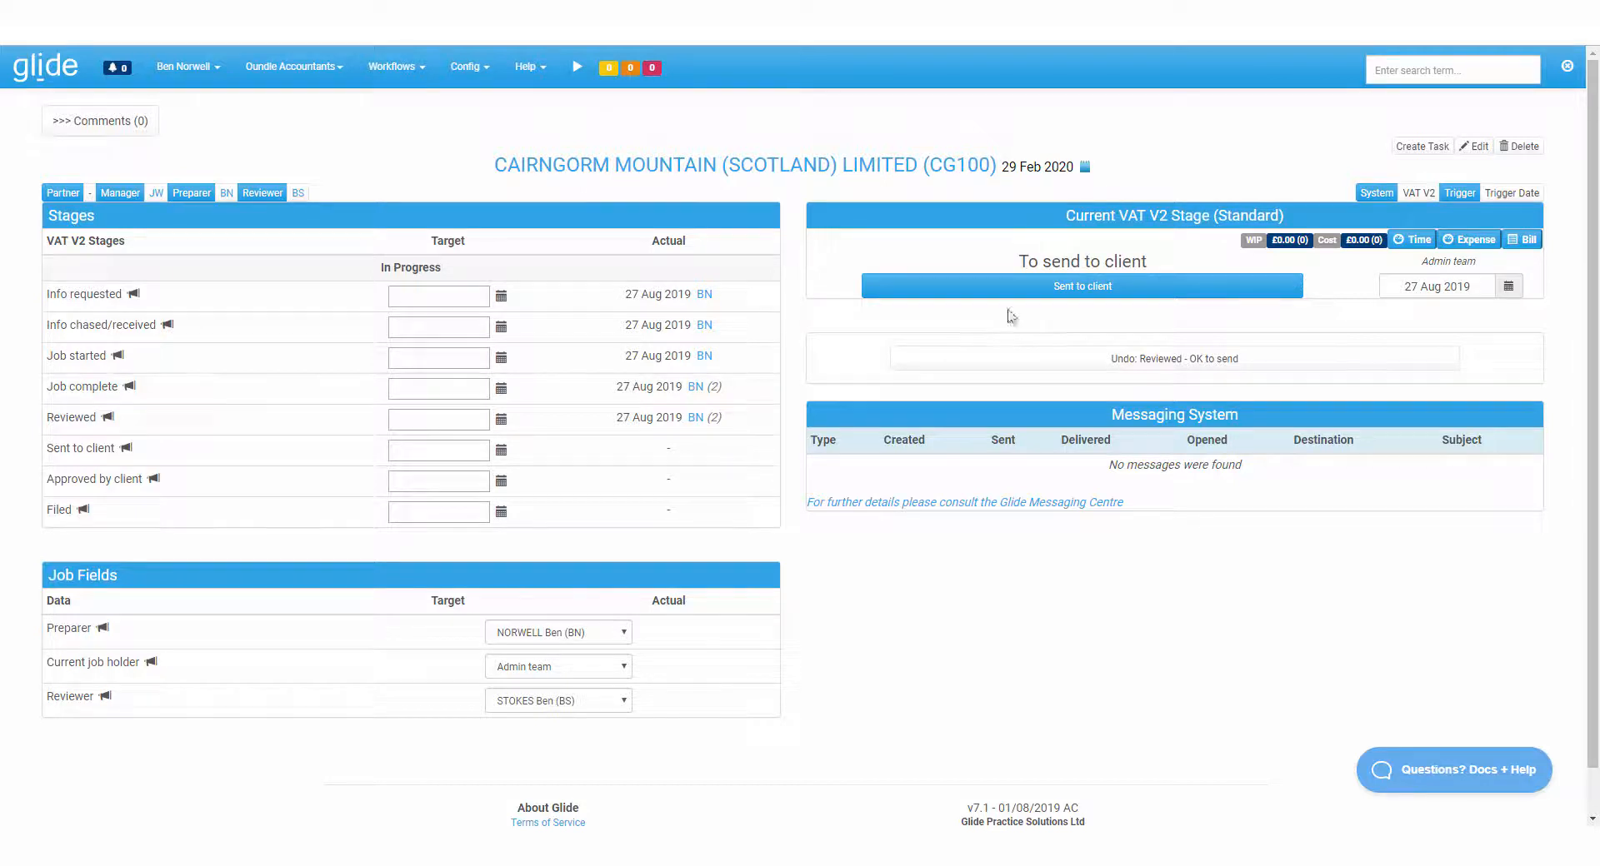
click(1093, 288)
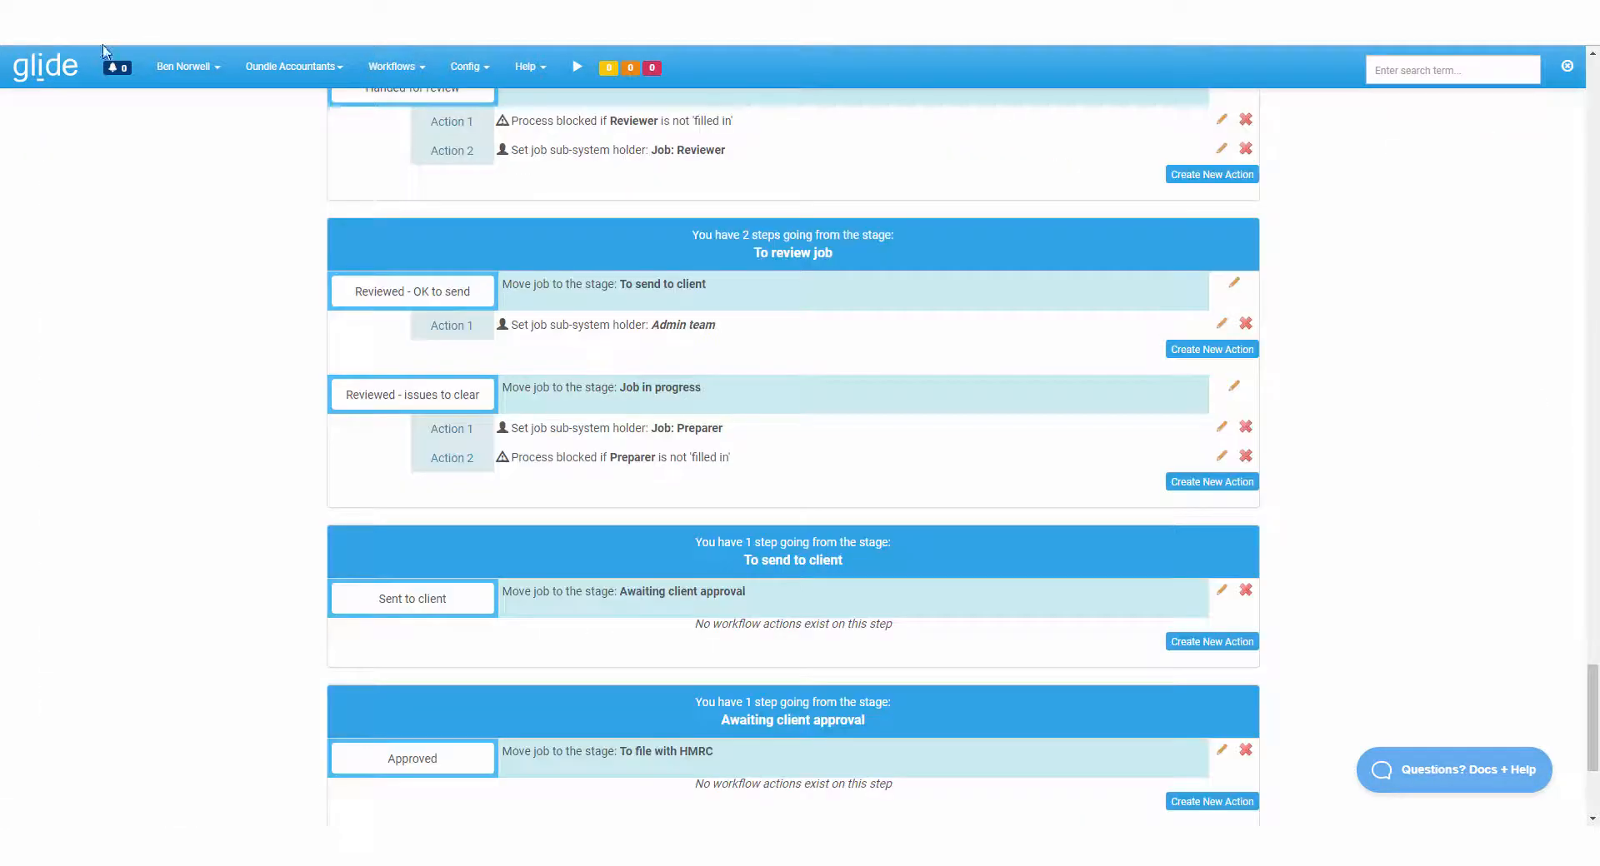
Open the VAT V2 Info dashboard and set its stage progress monitor's scope to Personal (linked).
click(185, 67)
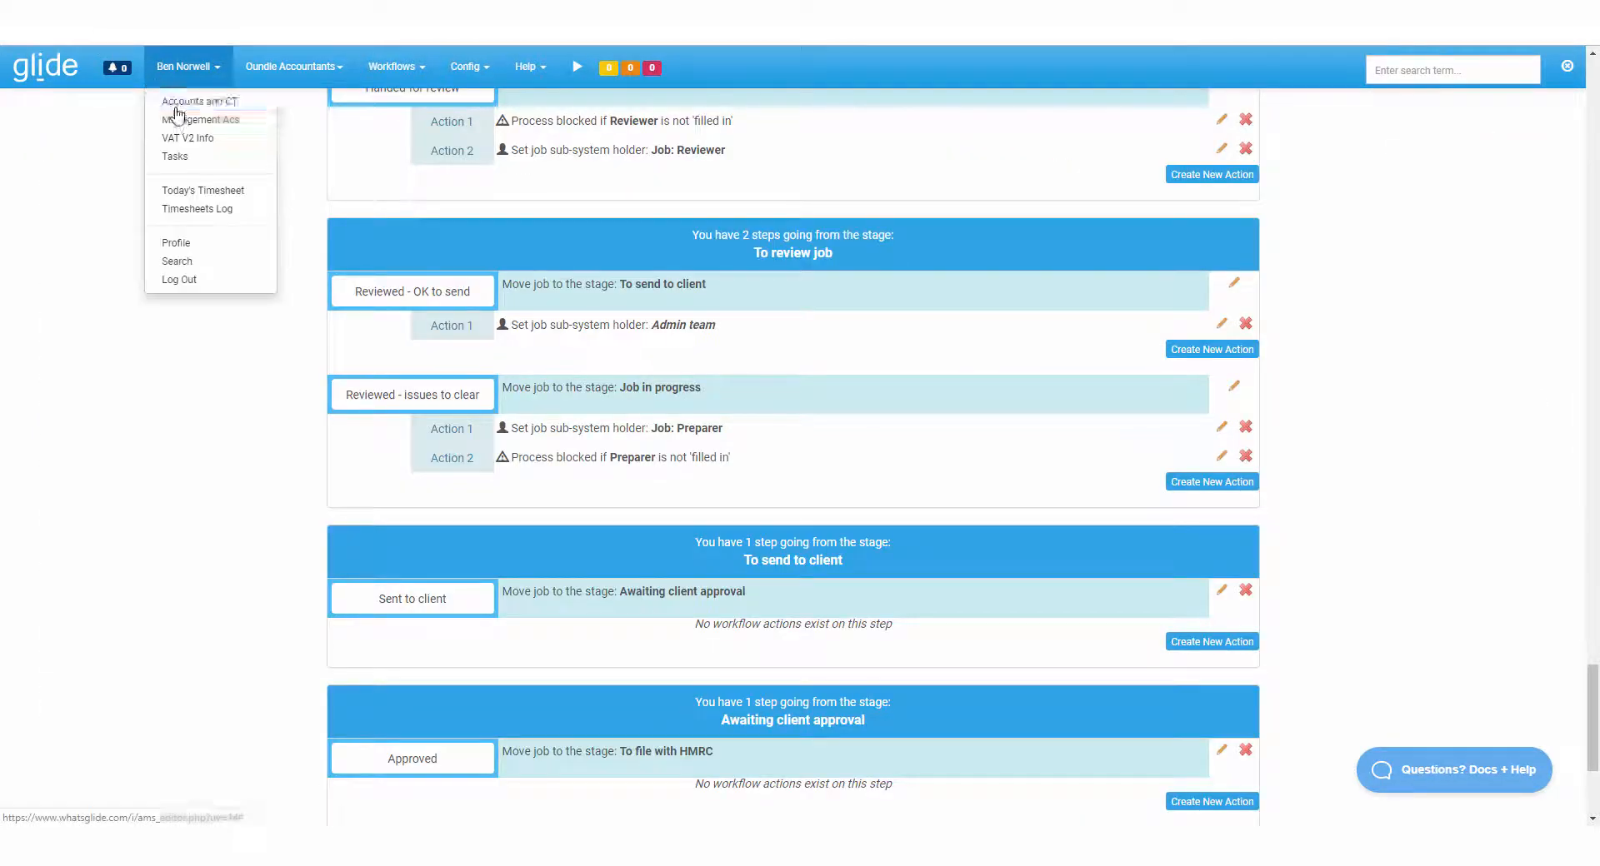
click(190, 137)
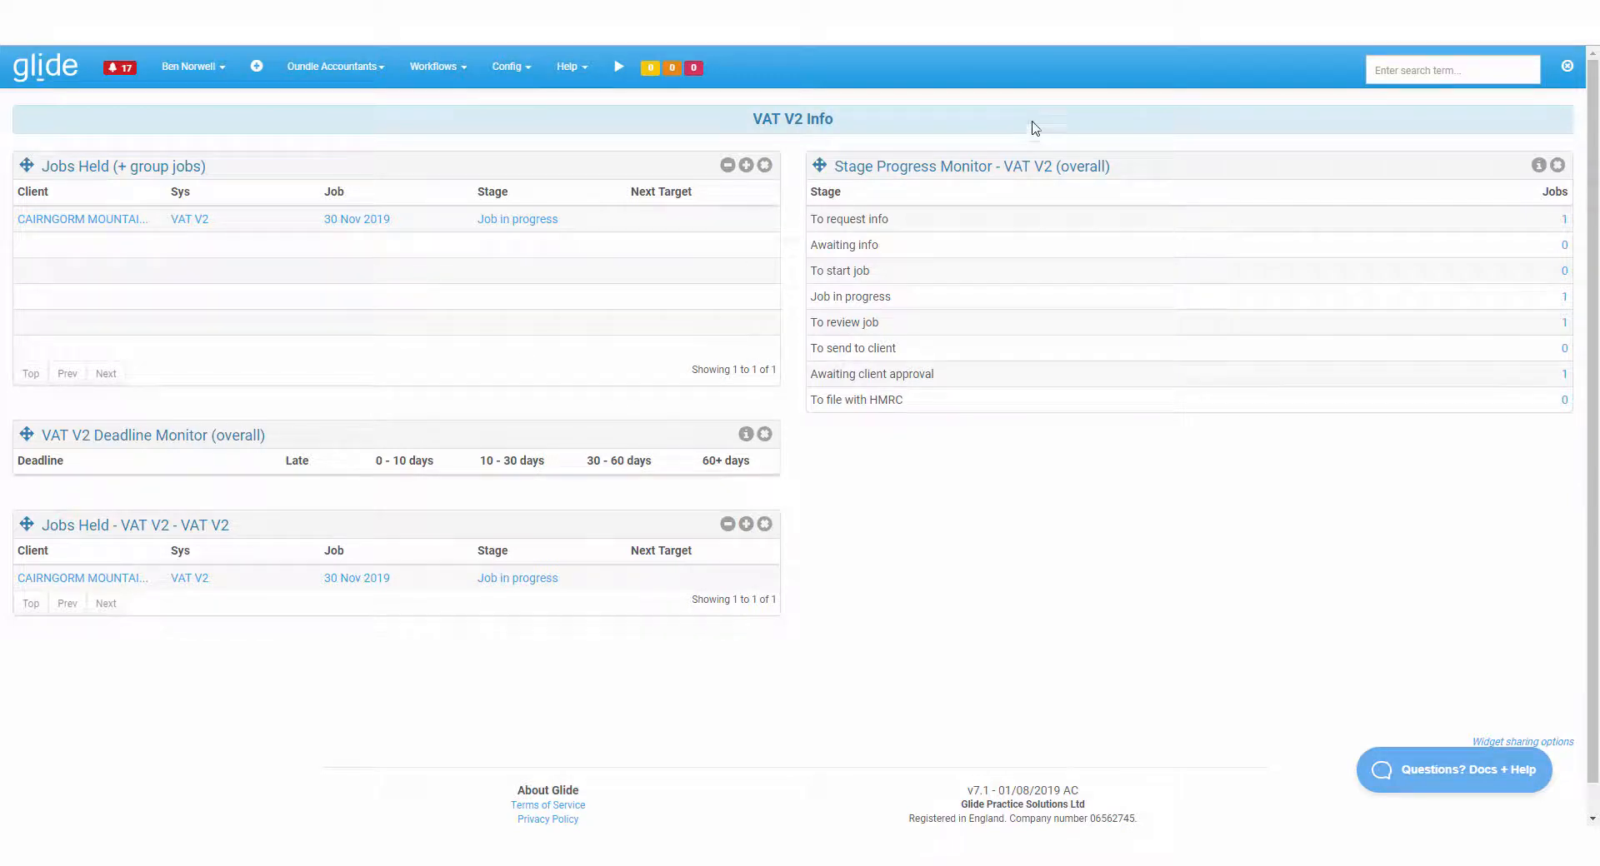
click(1538, 165)
click(713, 158)
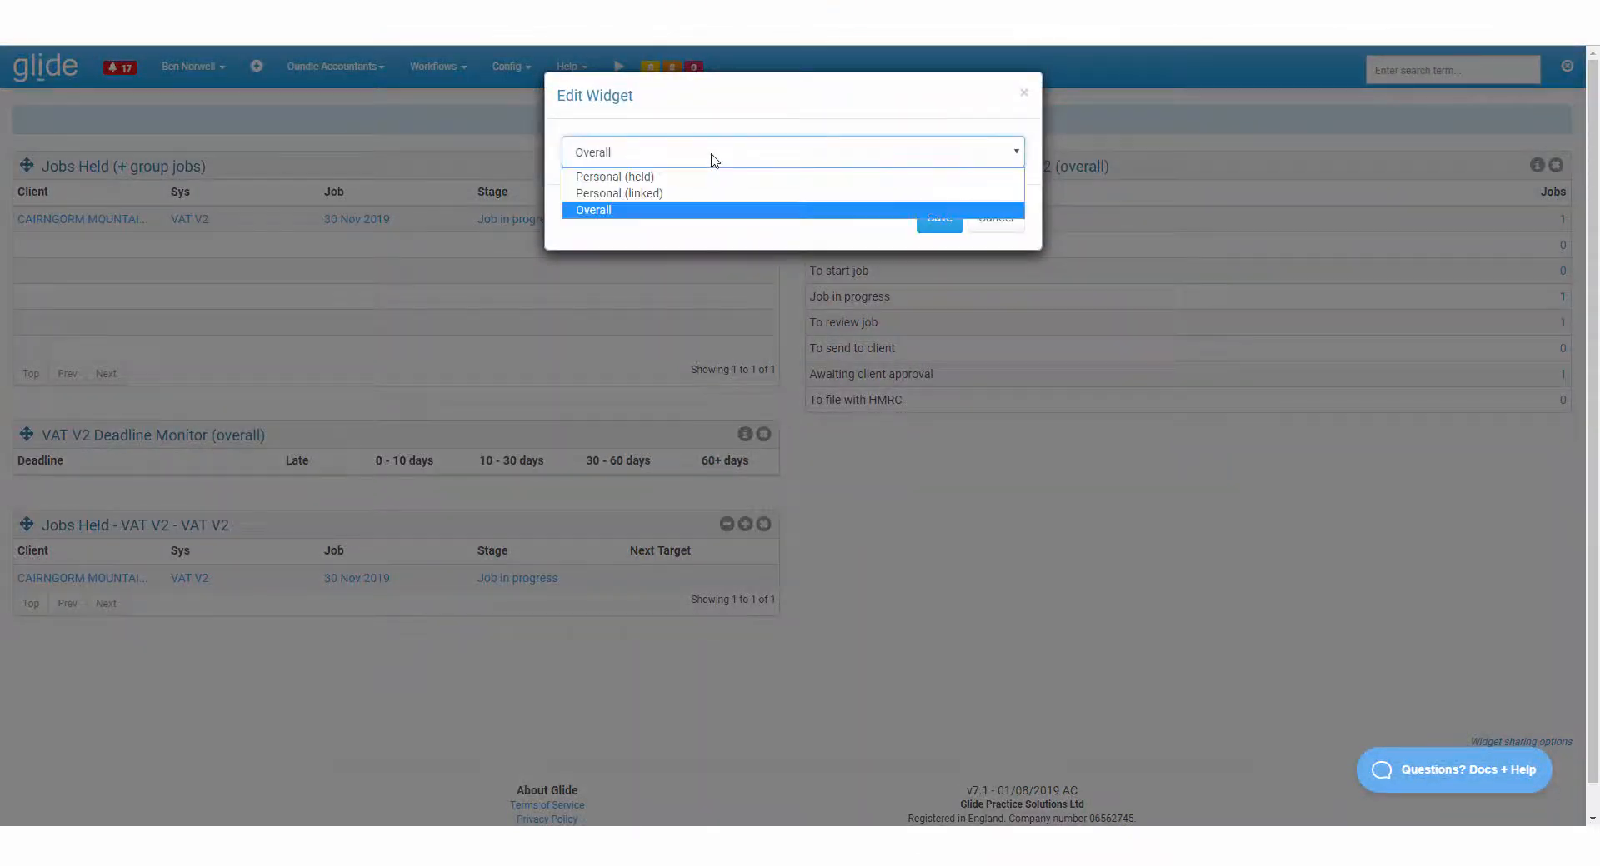
click(712, 194)
click(955, 223)
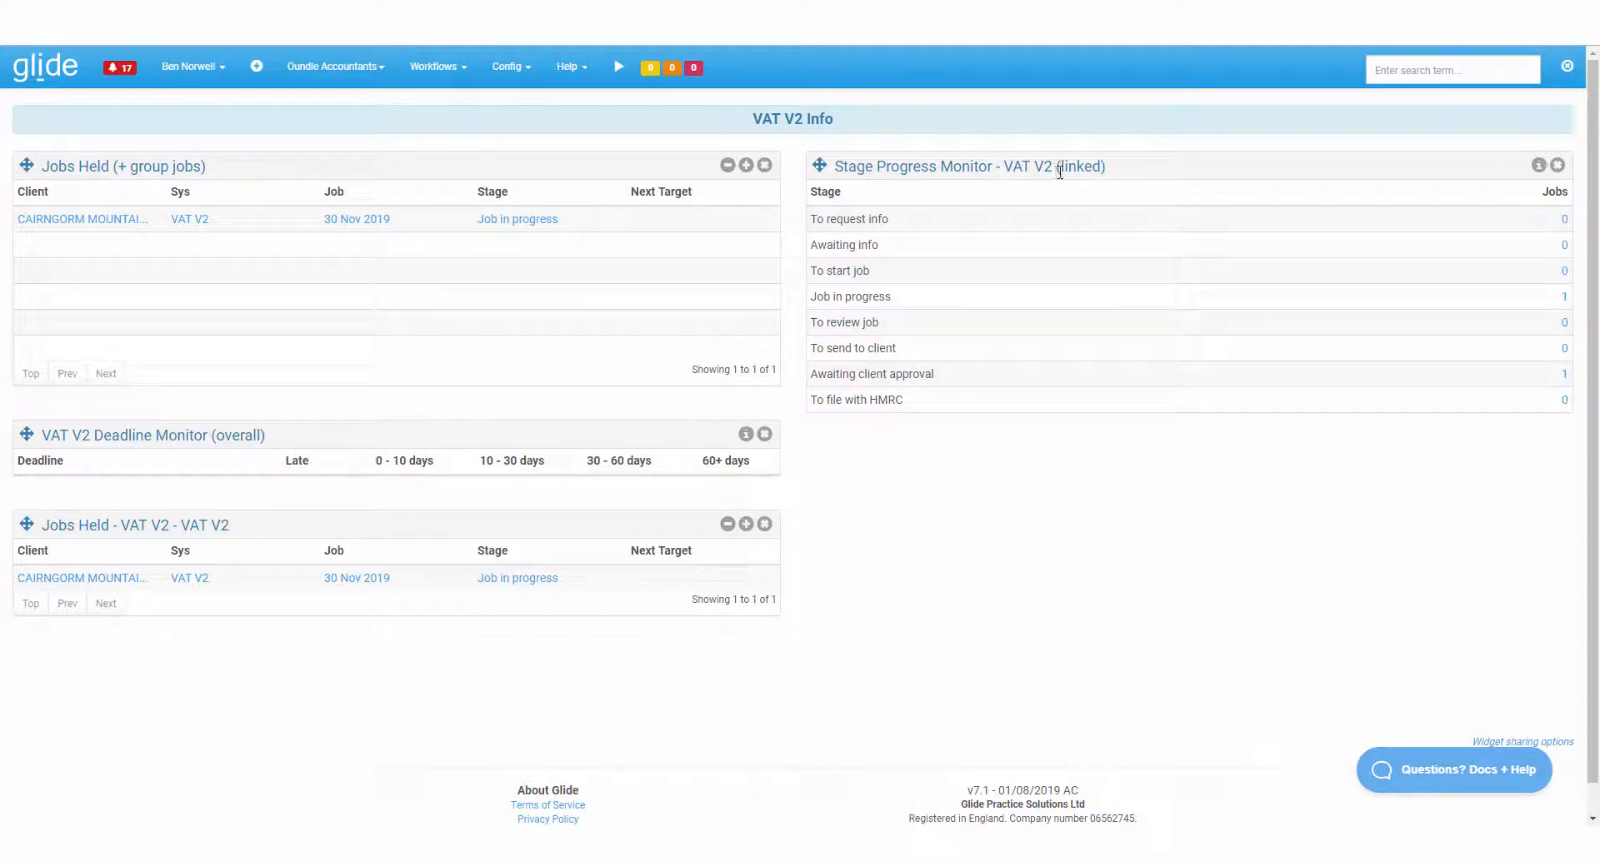
drag(1055, 166, 1106, 172)
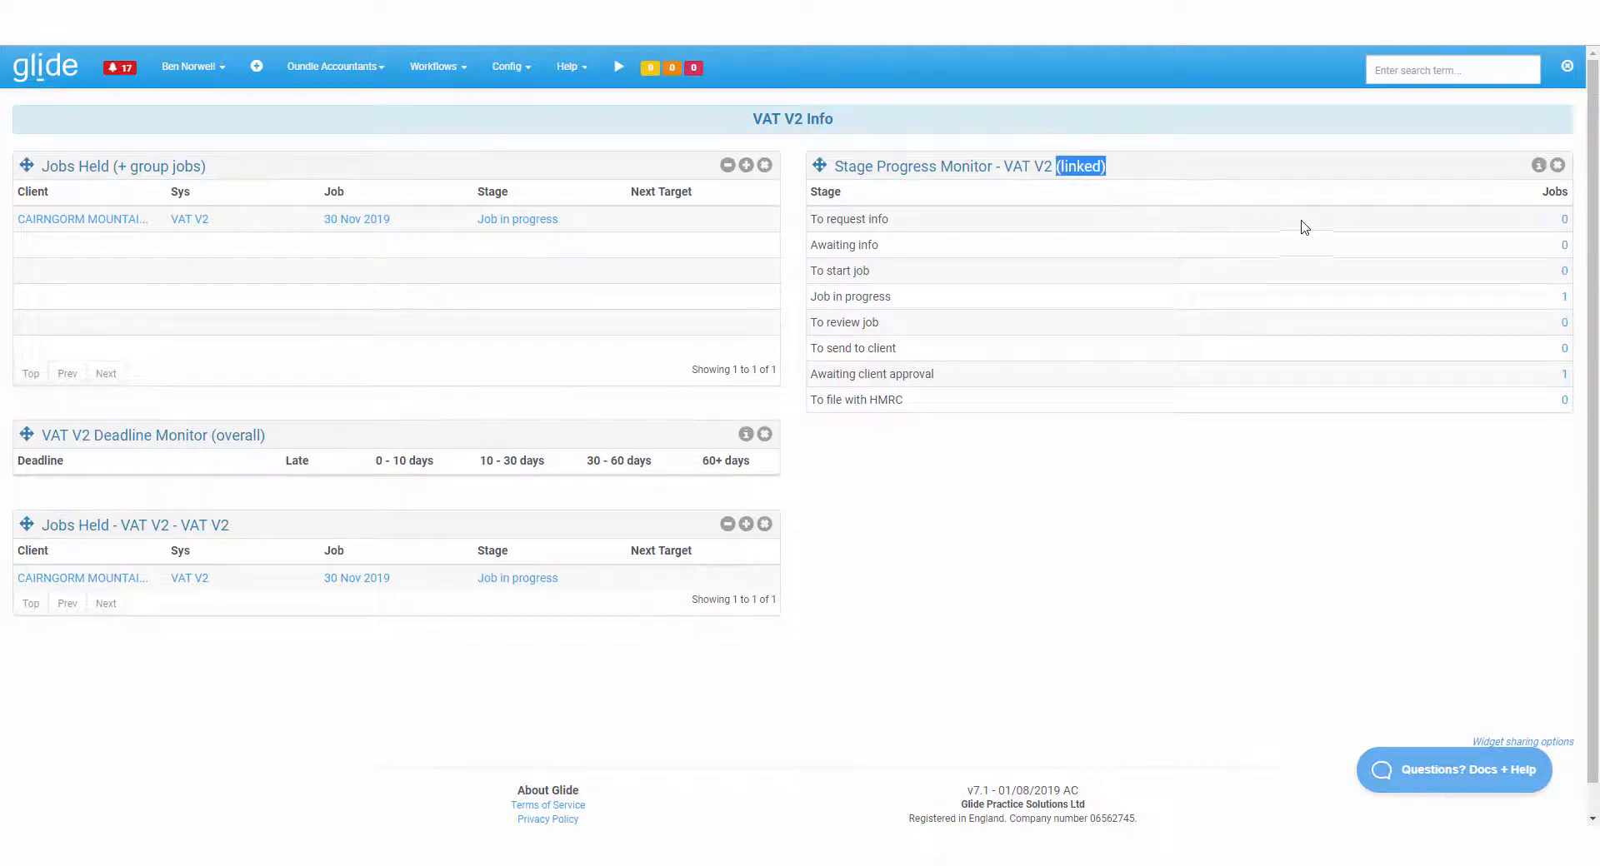
click(1273, 167)
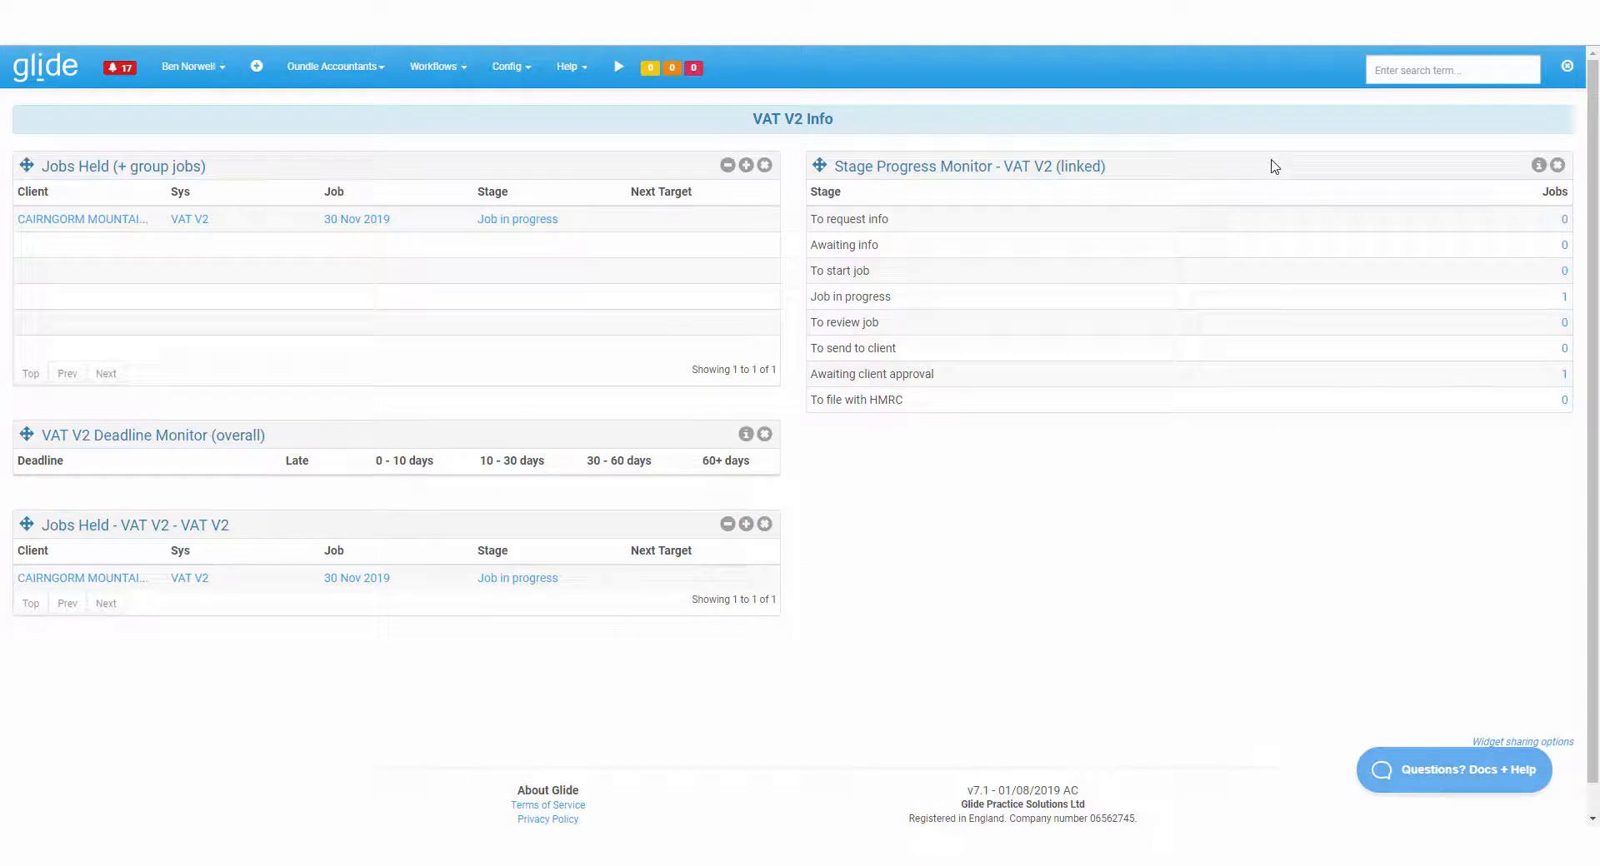
Set the VAT V2 stage progress monitor's scope to Overall and remove the VAT V2 Deadline Monitor widget.
click(1539, 167)
click(738, 160)
click(714, 211)
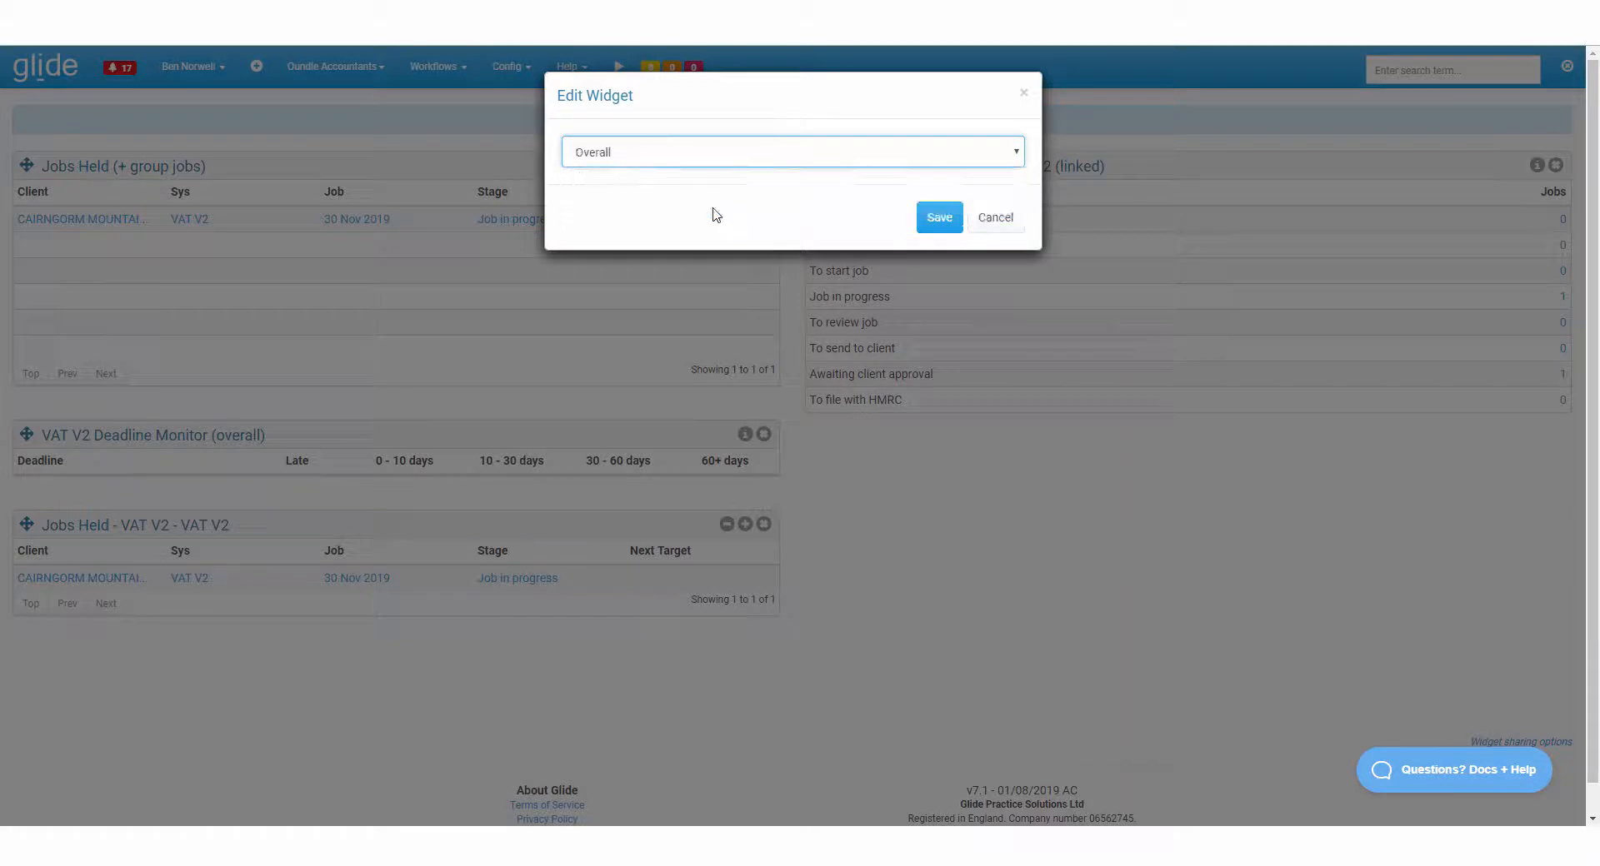
click(937, 218)
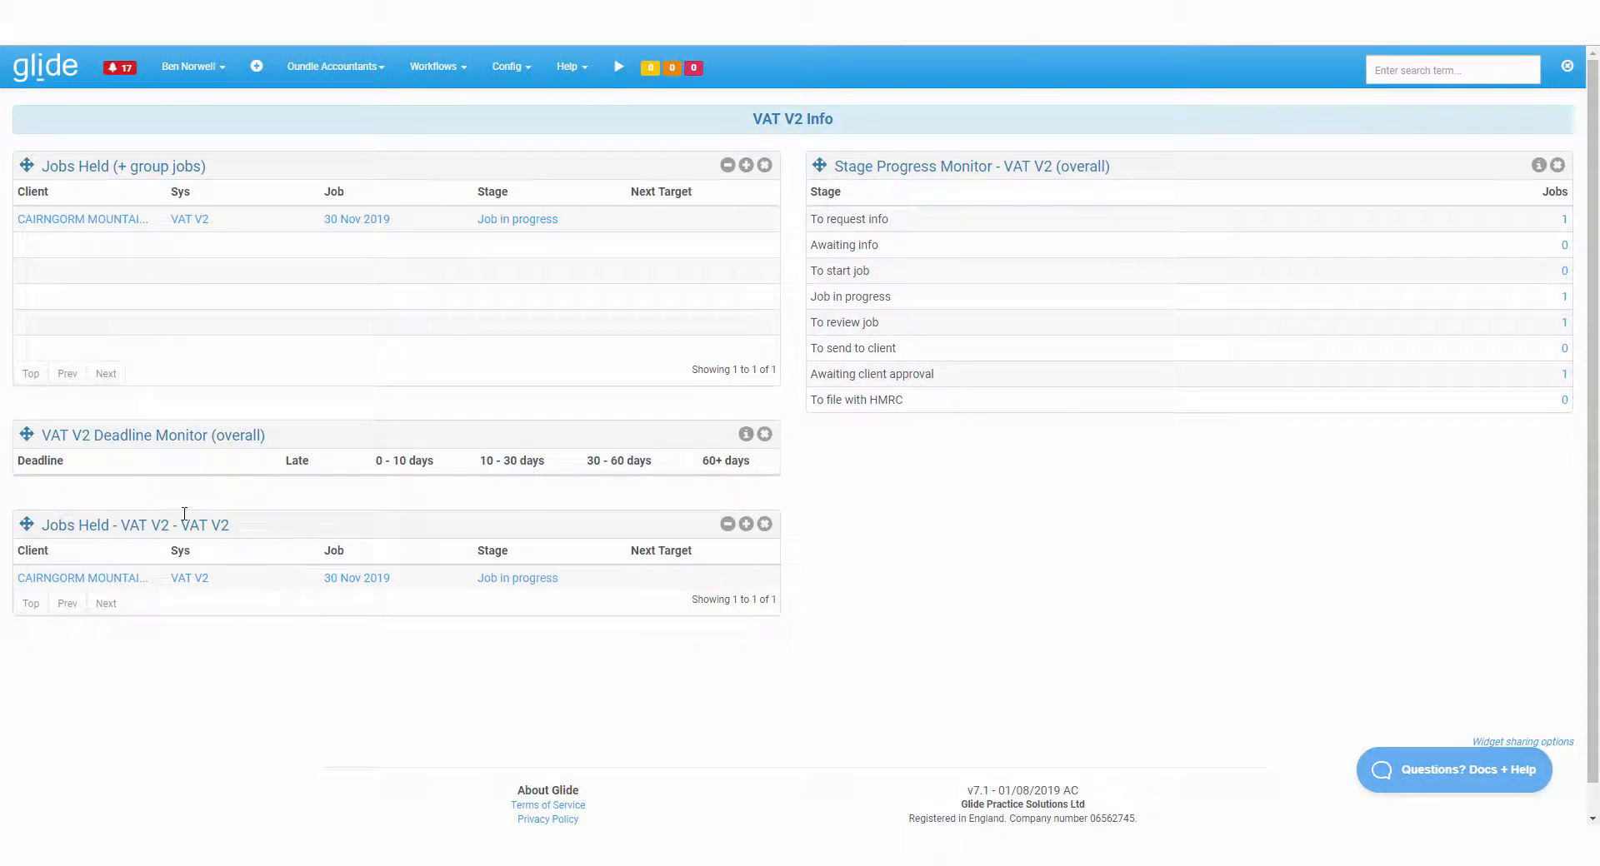
click(764, 434)
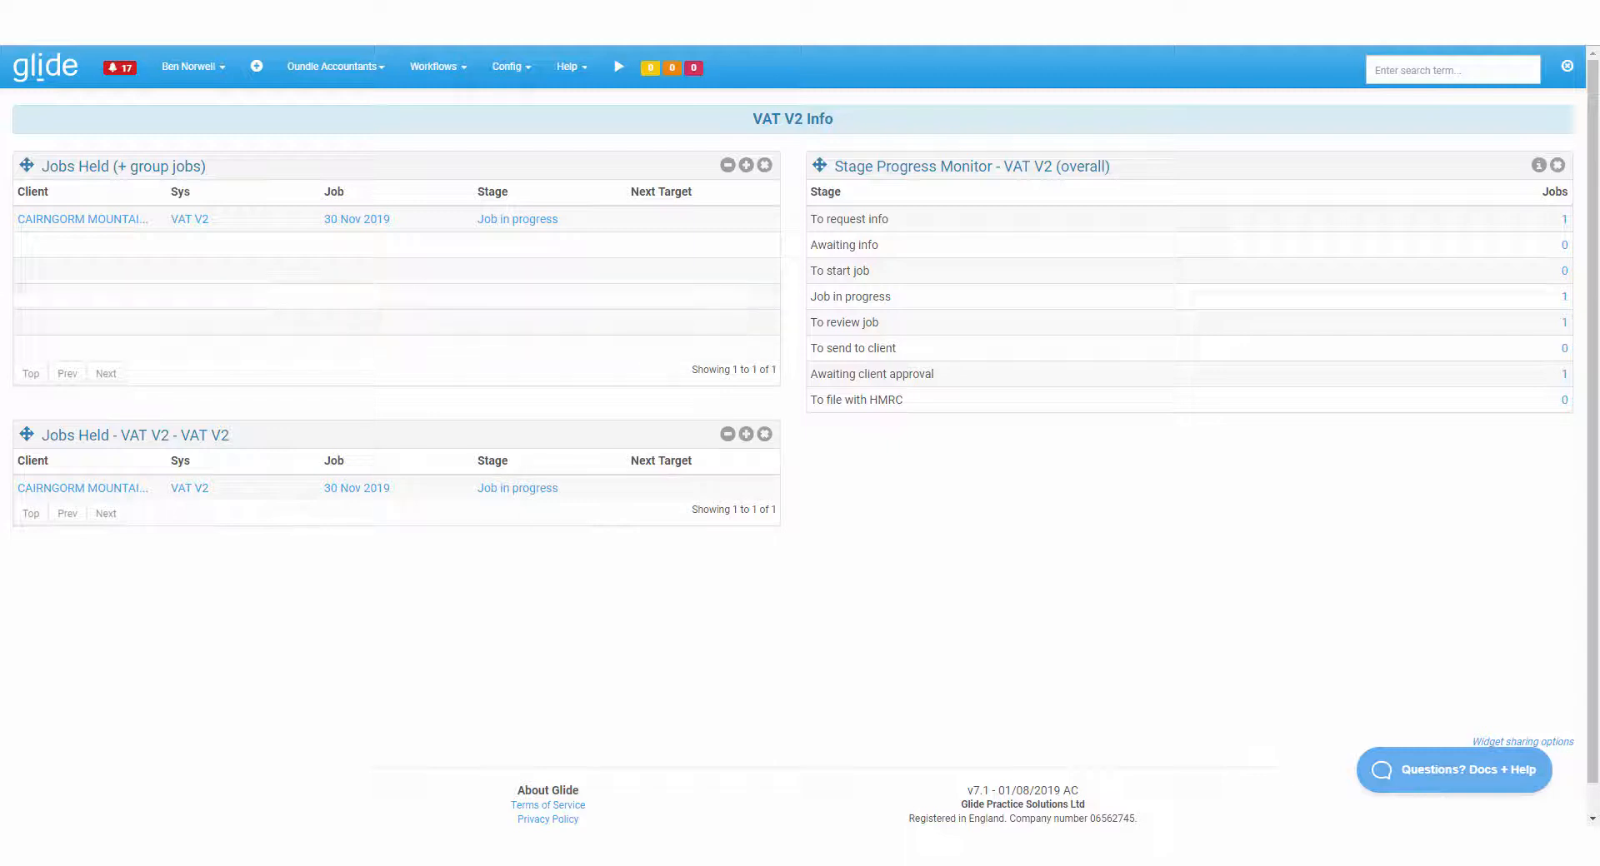
Return to the Cairngorm Mountain VAT V2 job and search the in-app help for "job positions".
click(356, 219)
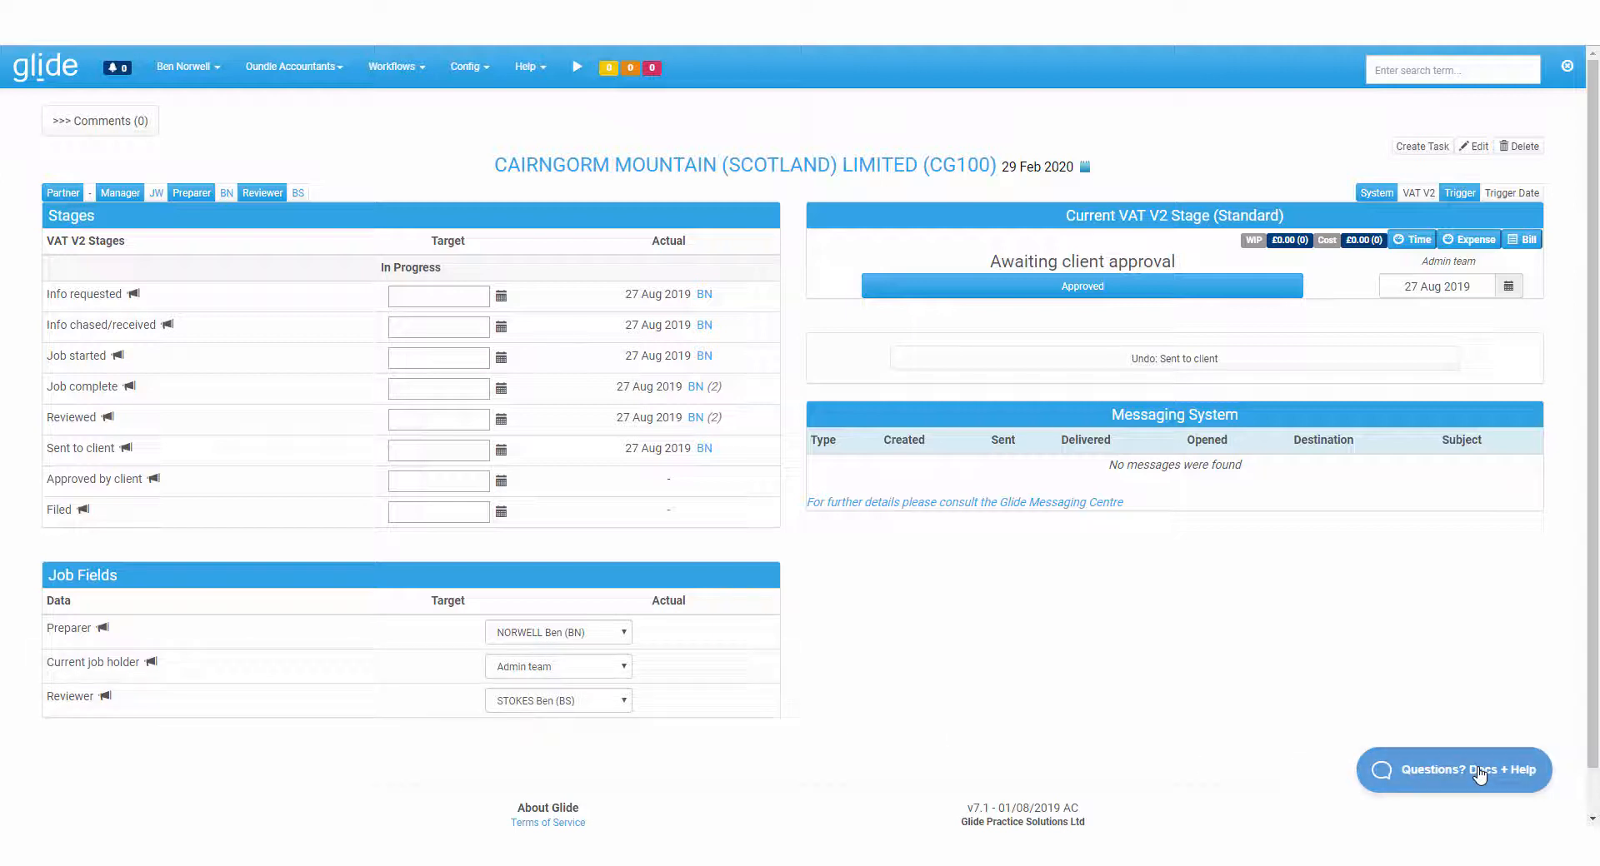
click(1479, 774)
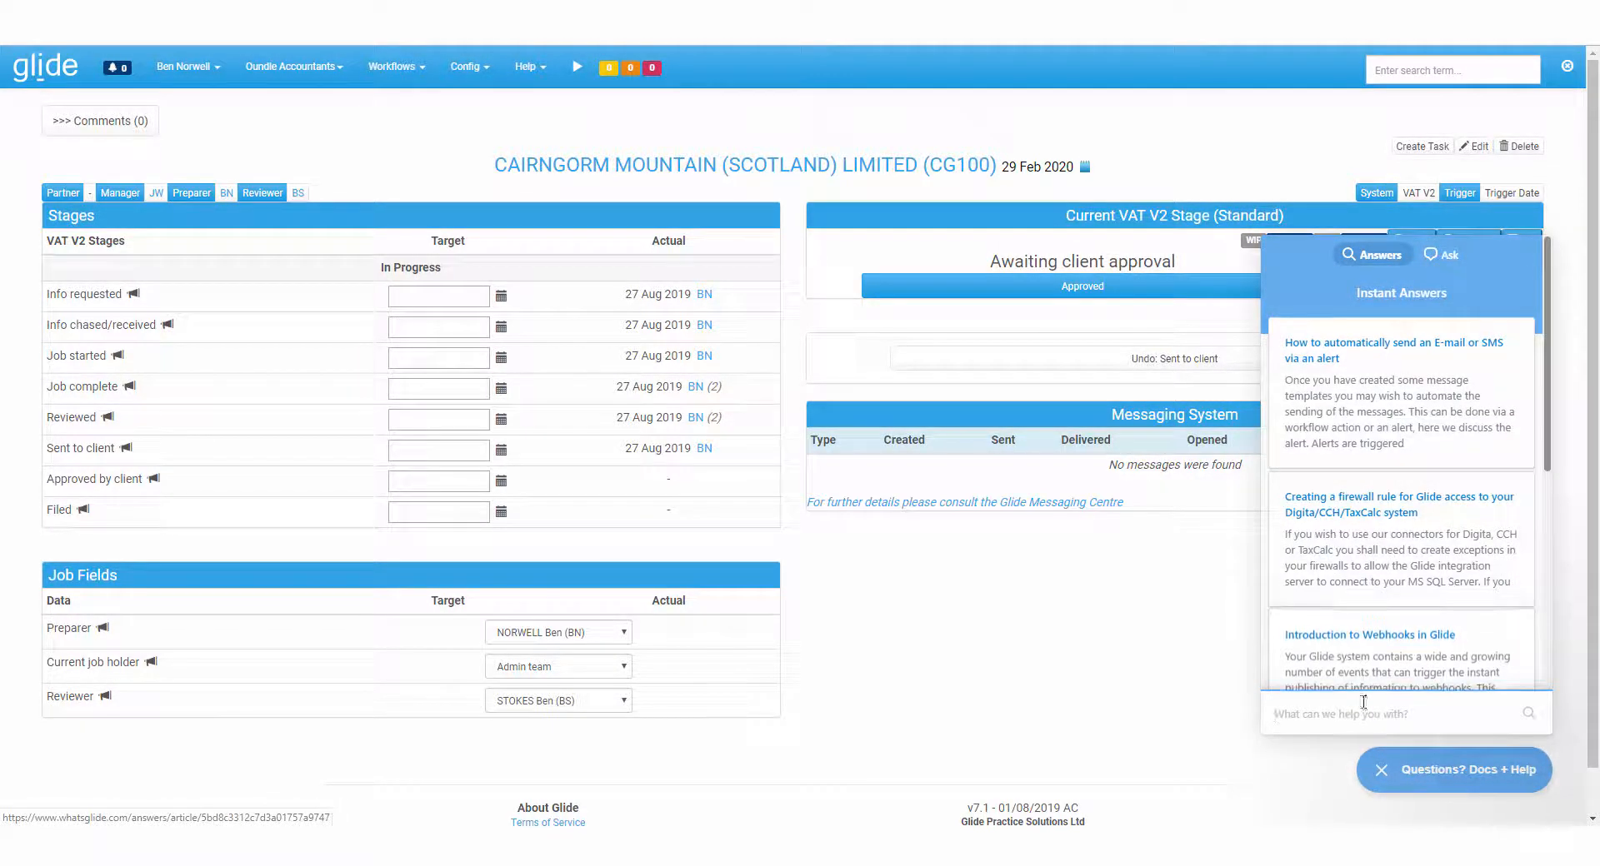
text(job poisitions)
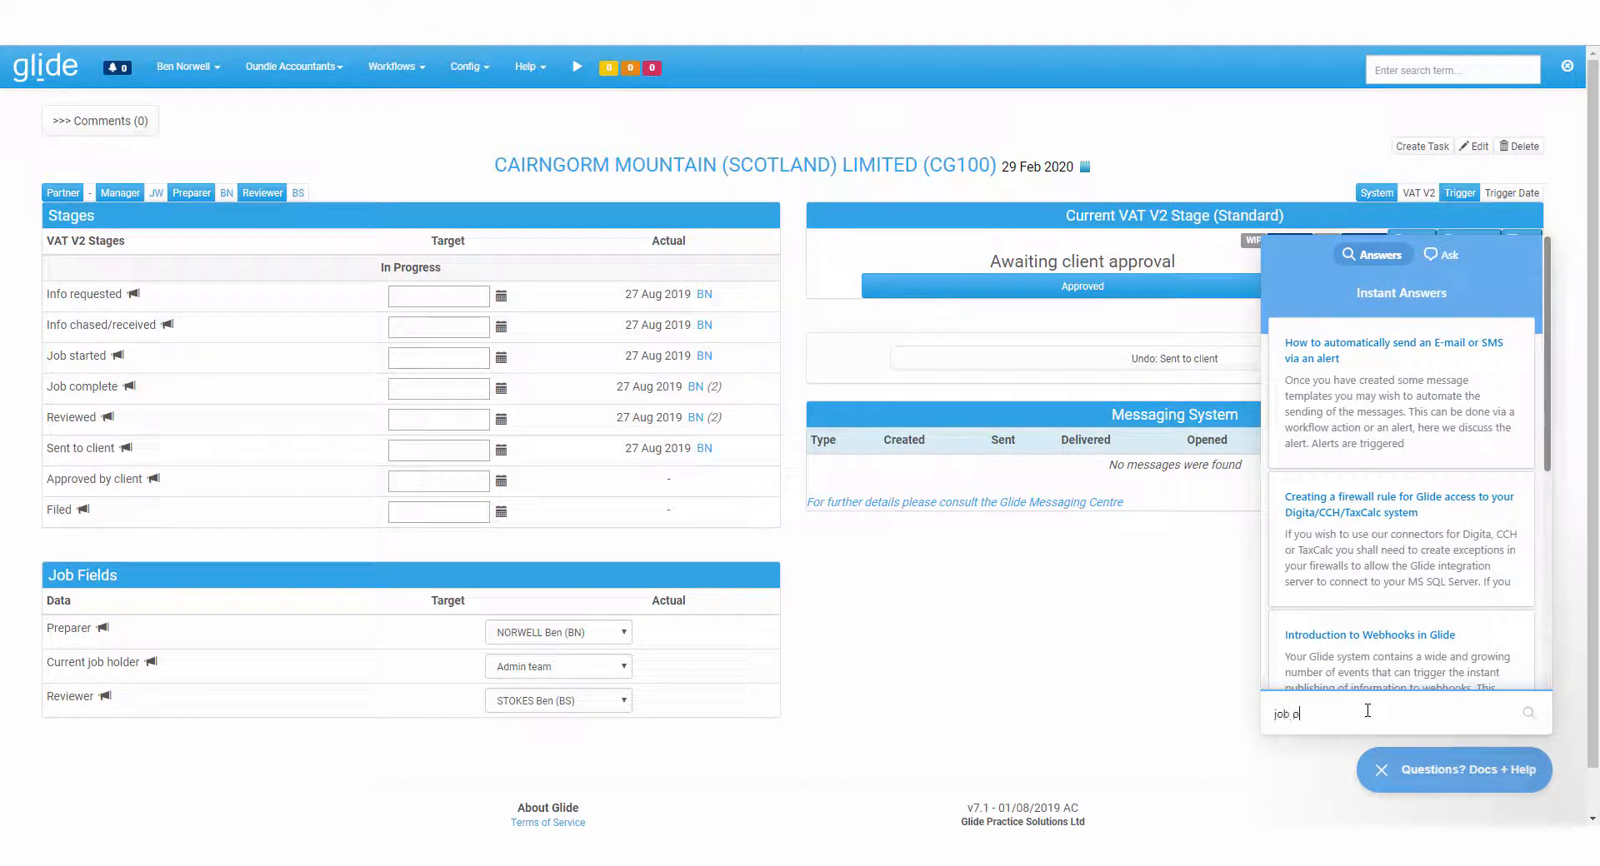
key(BackSpace)
key(BackSpace)
key(BackSpace)
key(BackSpace)
key(BackSpace)
key(BackSpace)
key(BackSpace)
key(BackSpace)
text(sitions)
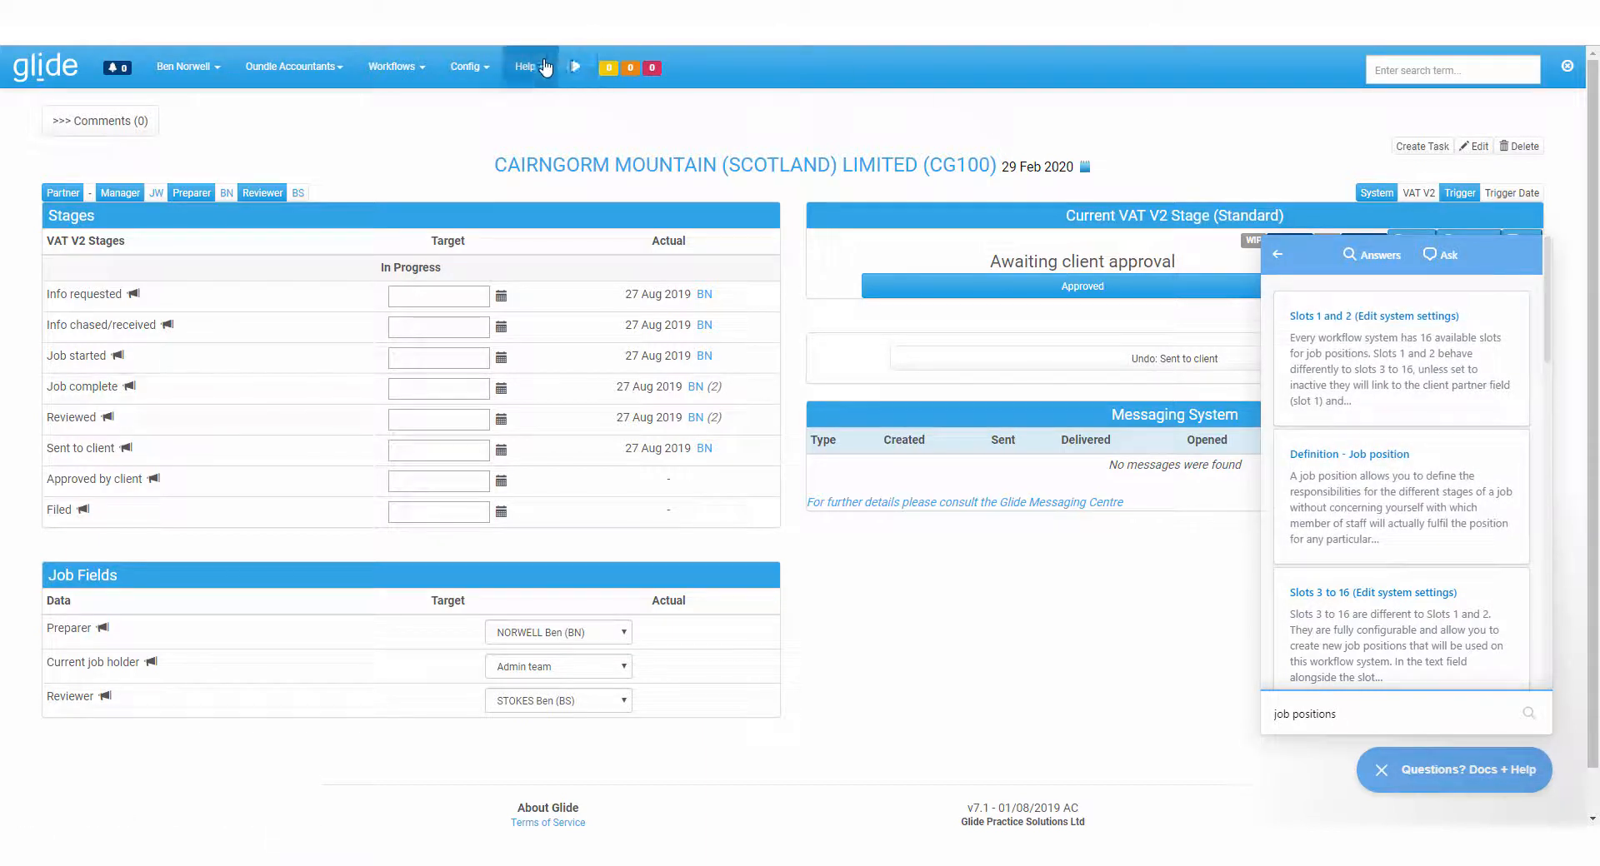
Open the Help Centre and view the How to? articles in the "Positions, job holder and the pool" category.
click(530, 66)
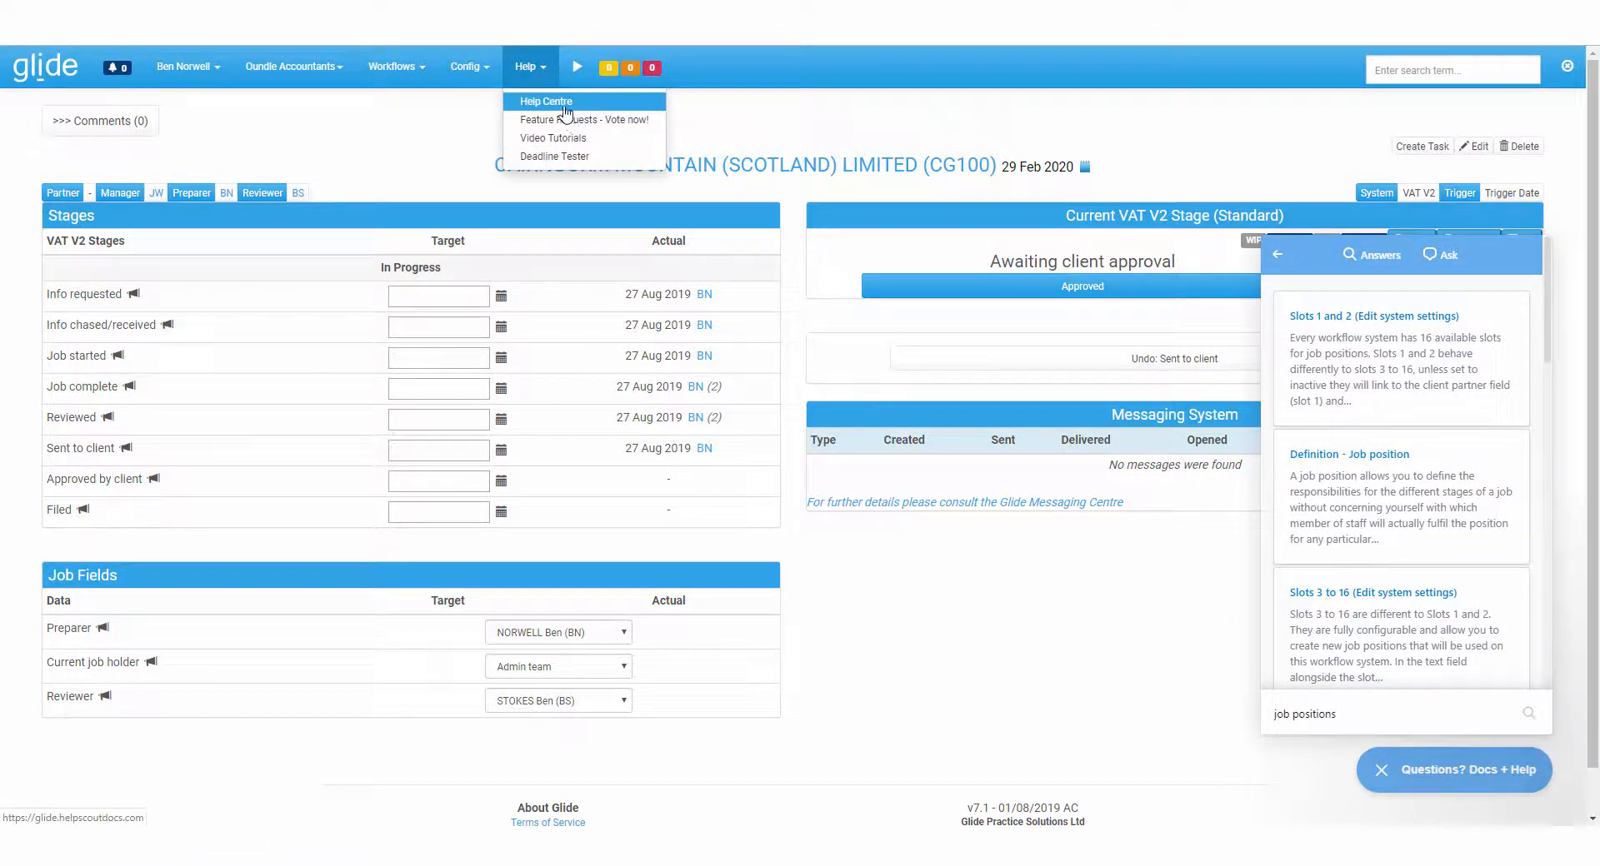
click(564, 104)
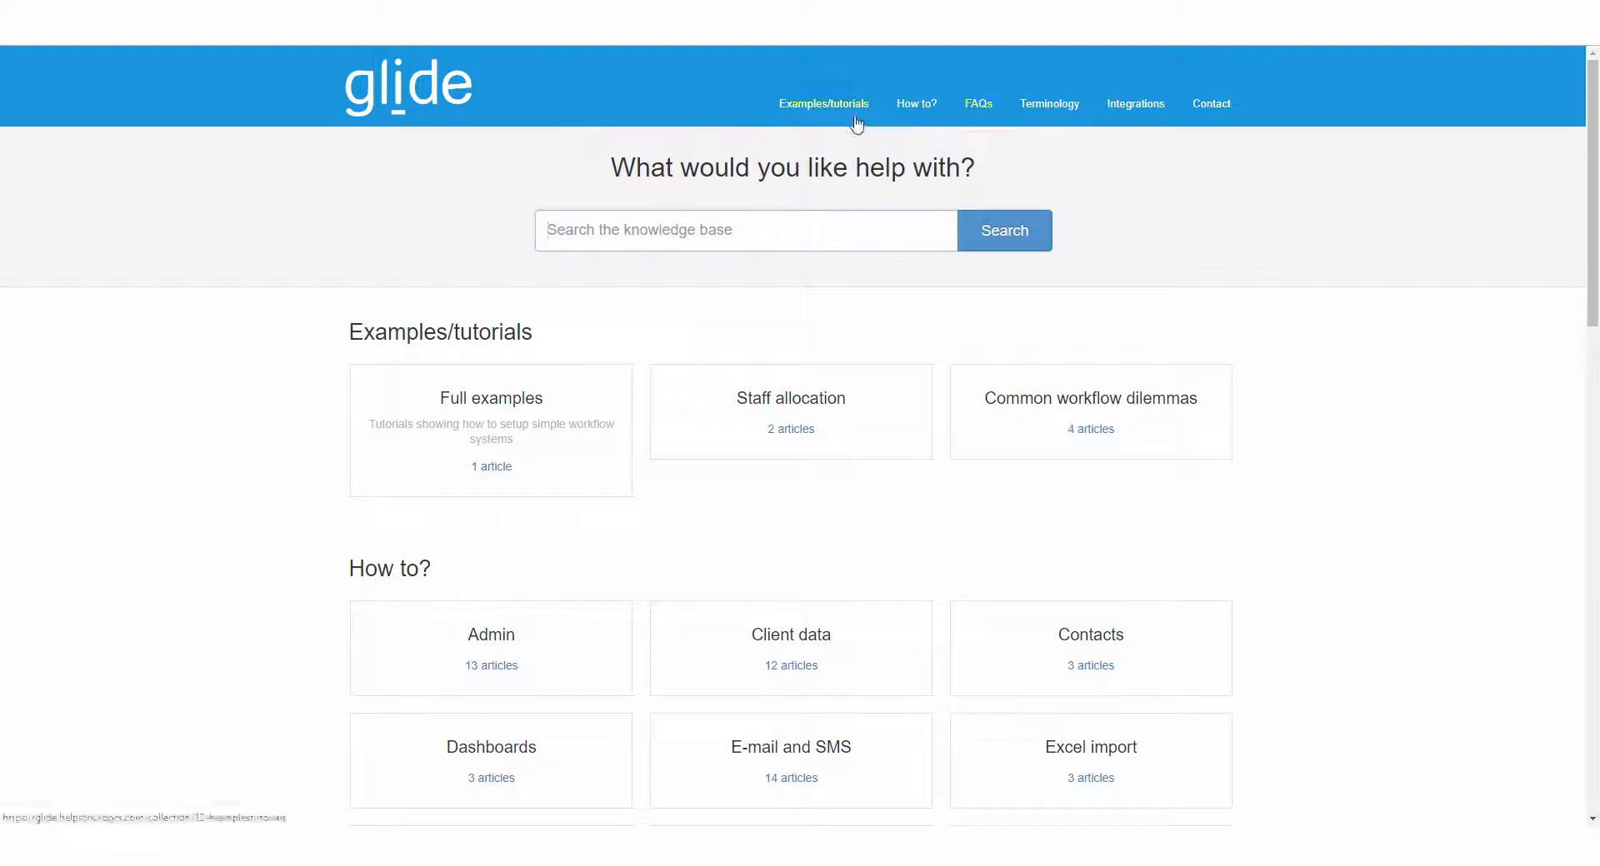
click(911, 107)
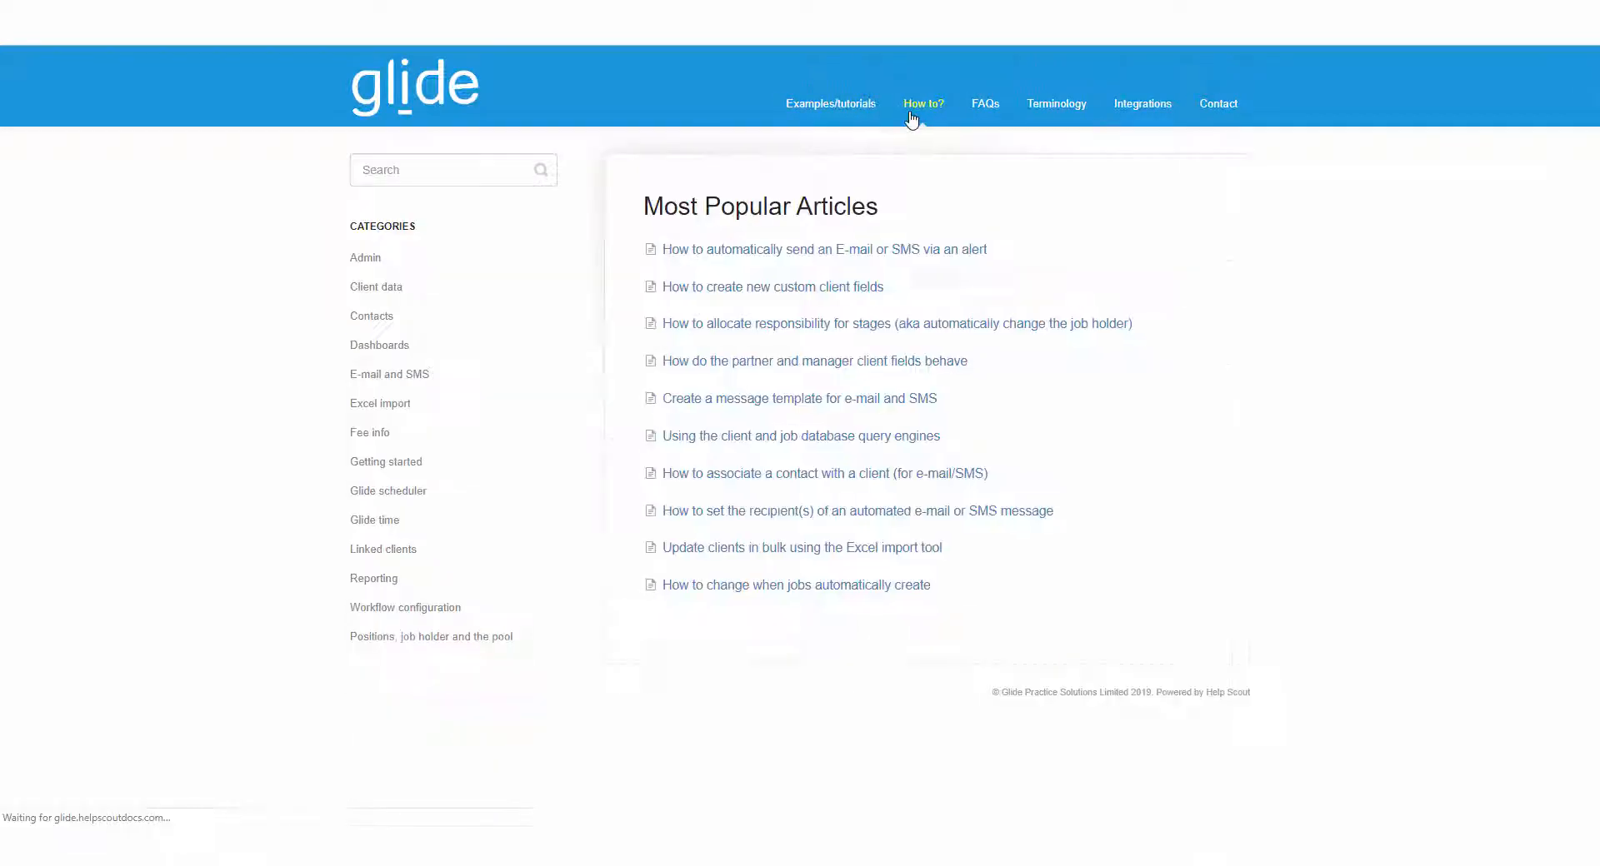
click(420, 642)
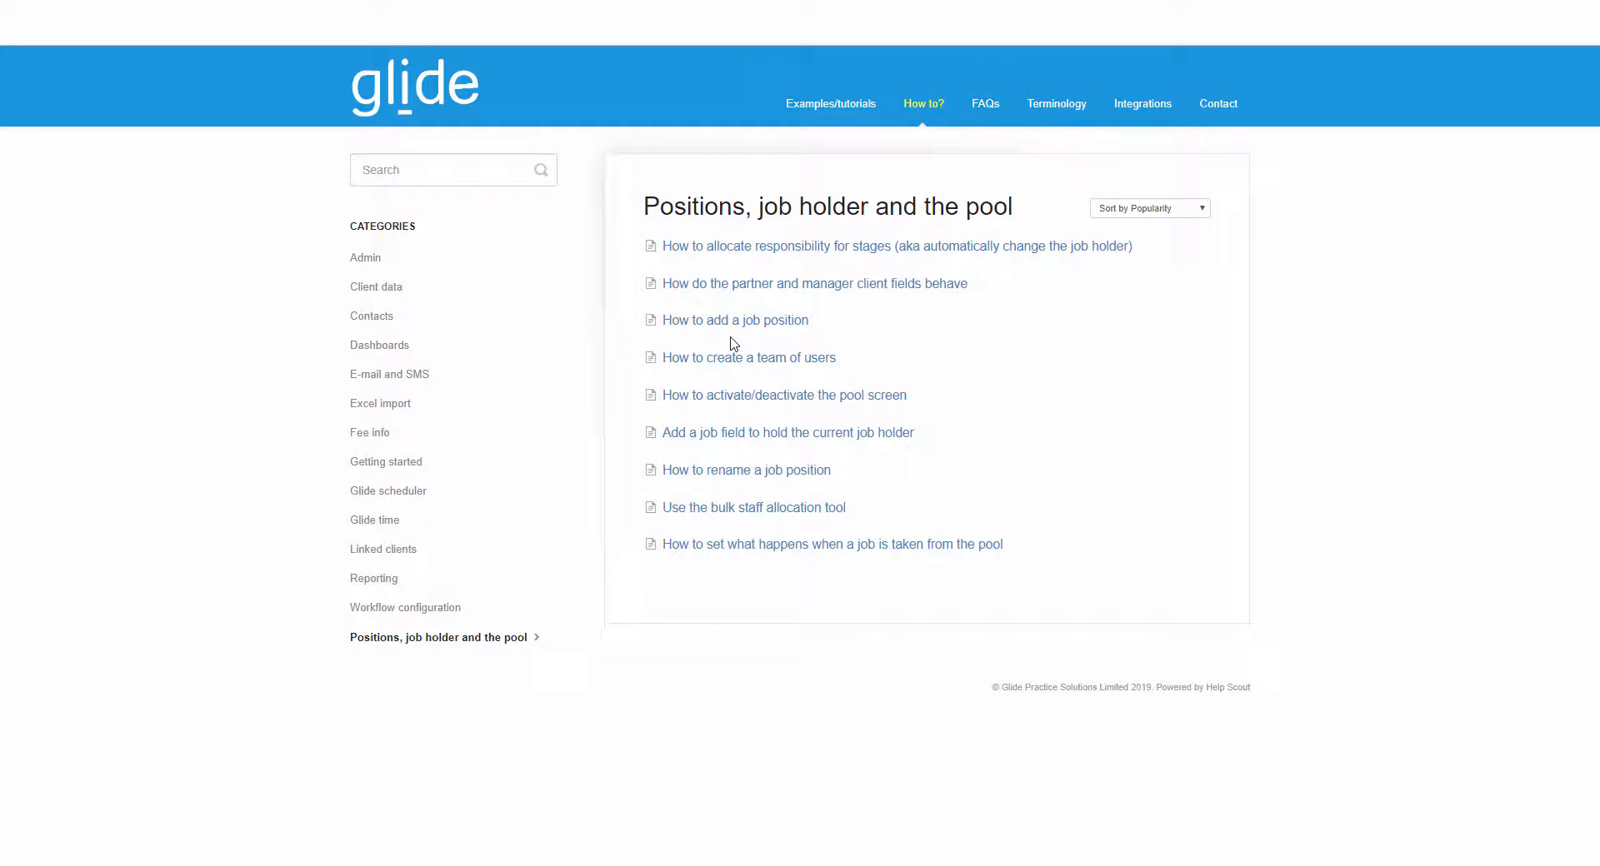
Back on the Cairngorm Mountain job, view the Ask contact options of the in-app help and close it.
click(1219, 103)
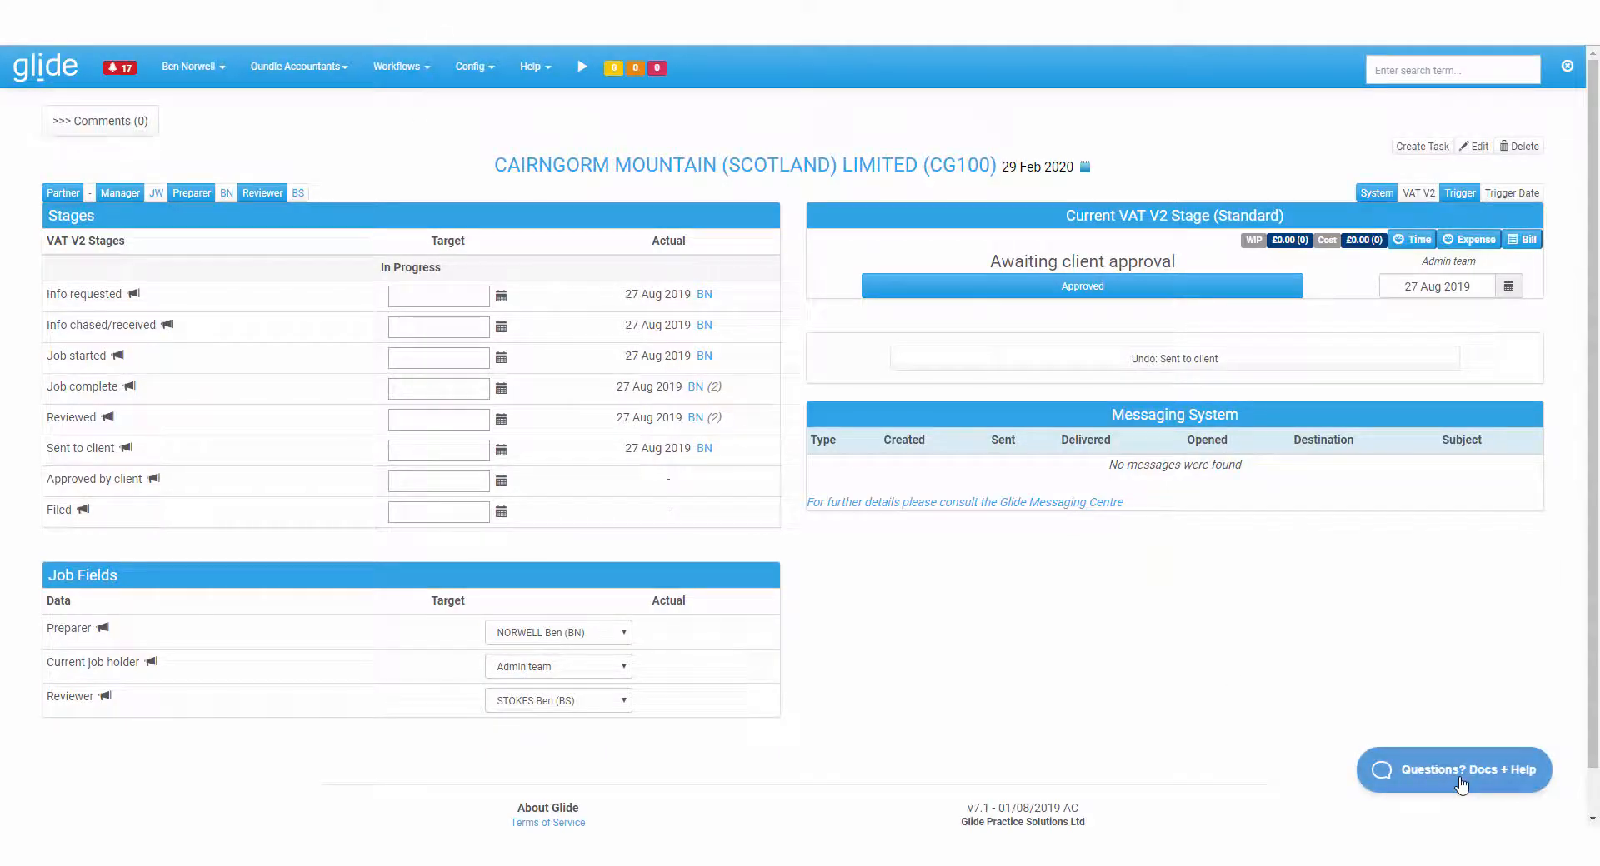
click(1454, 770)
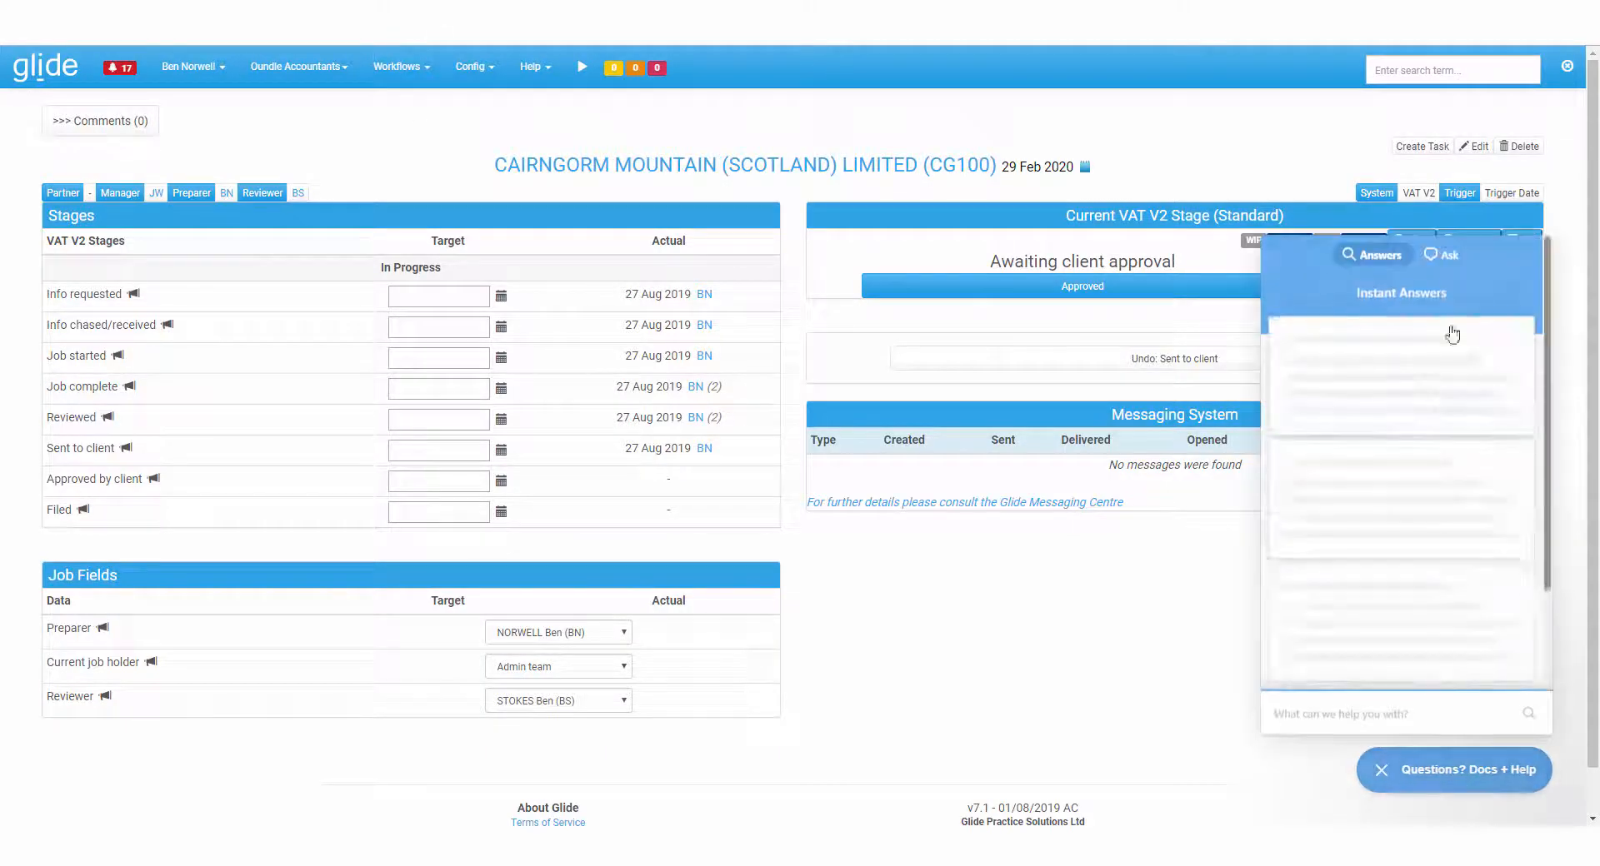
click(1440, 254)
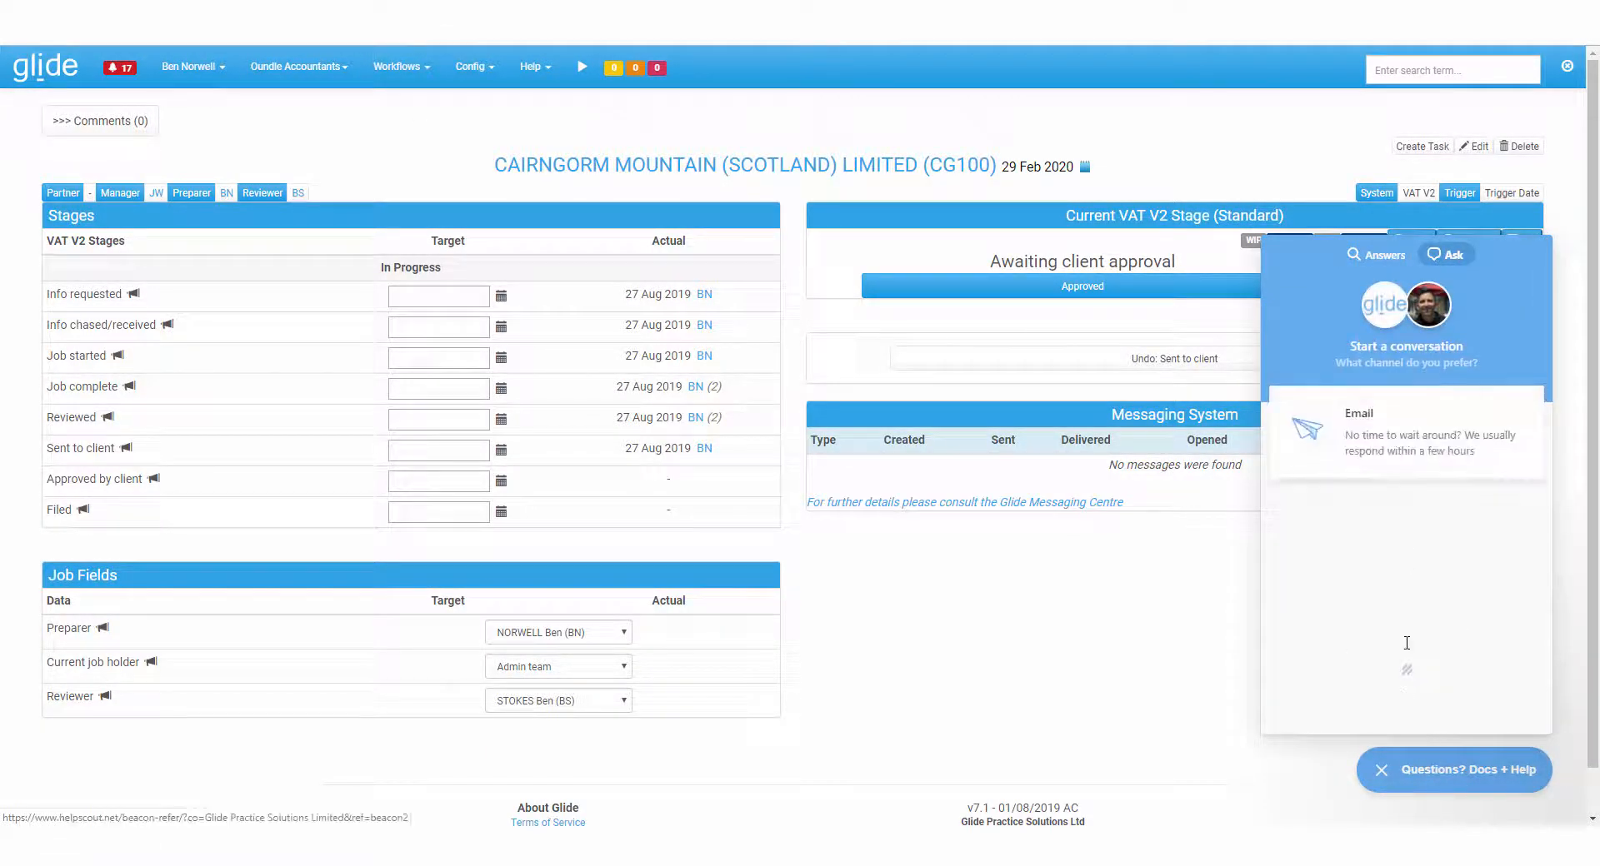
click(1406, 776)
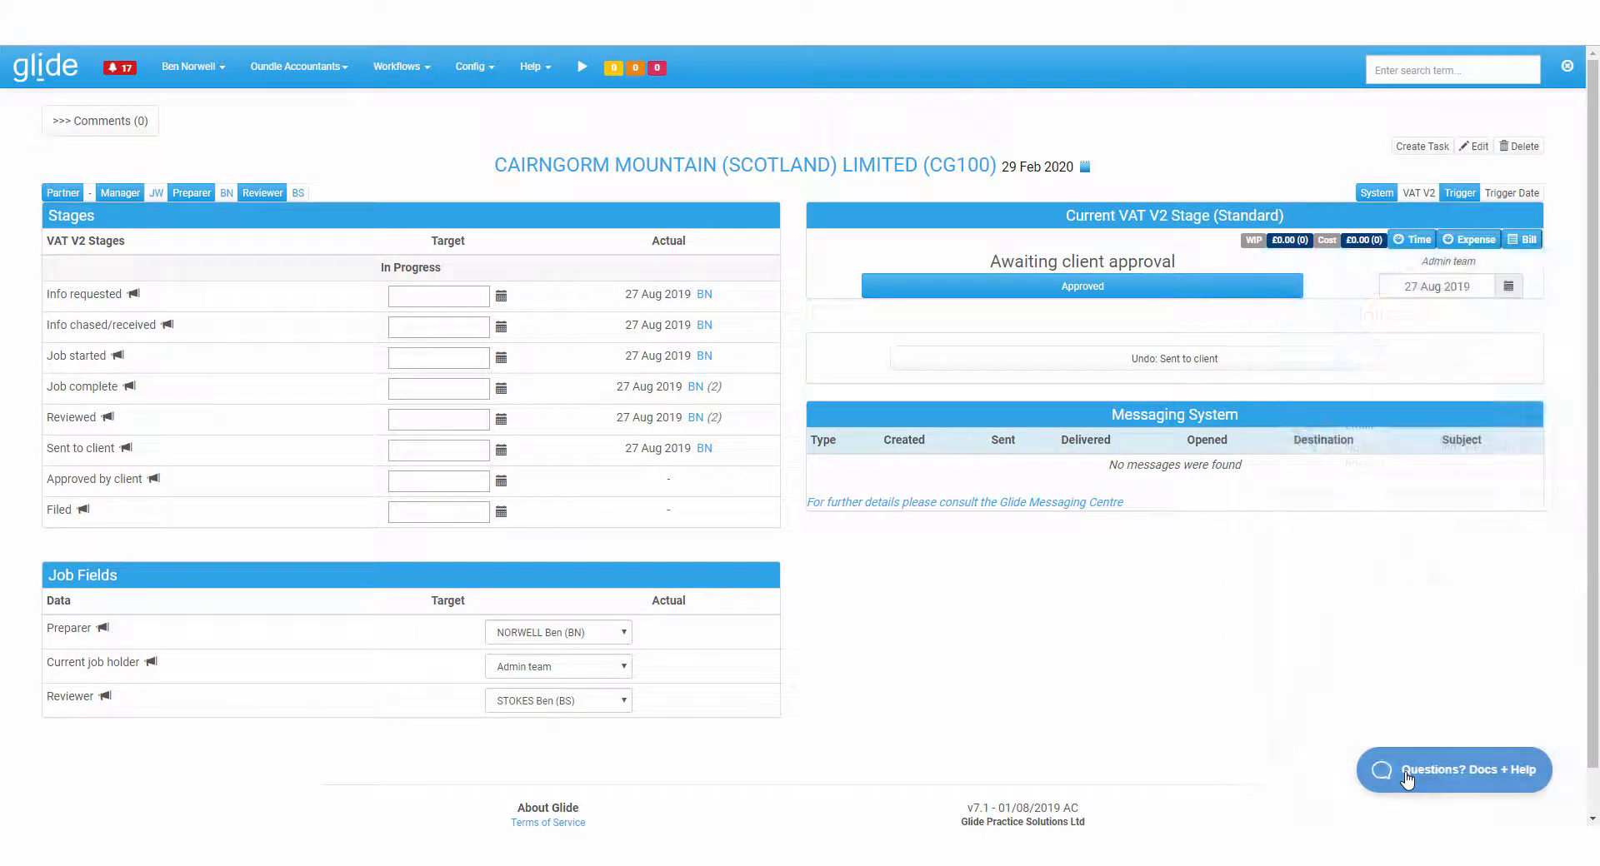